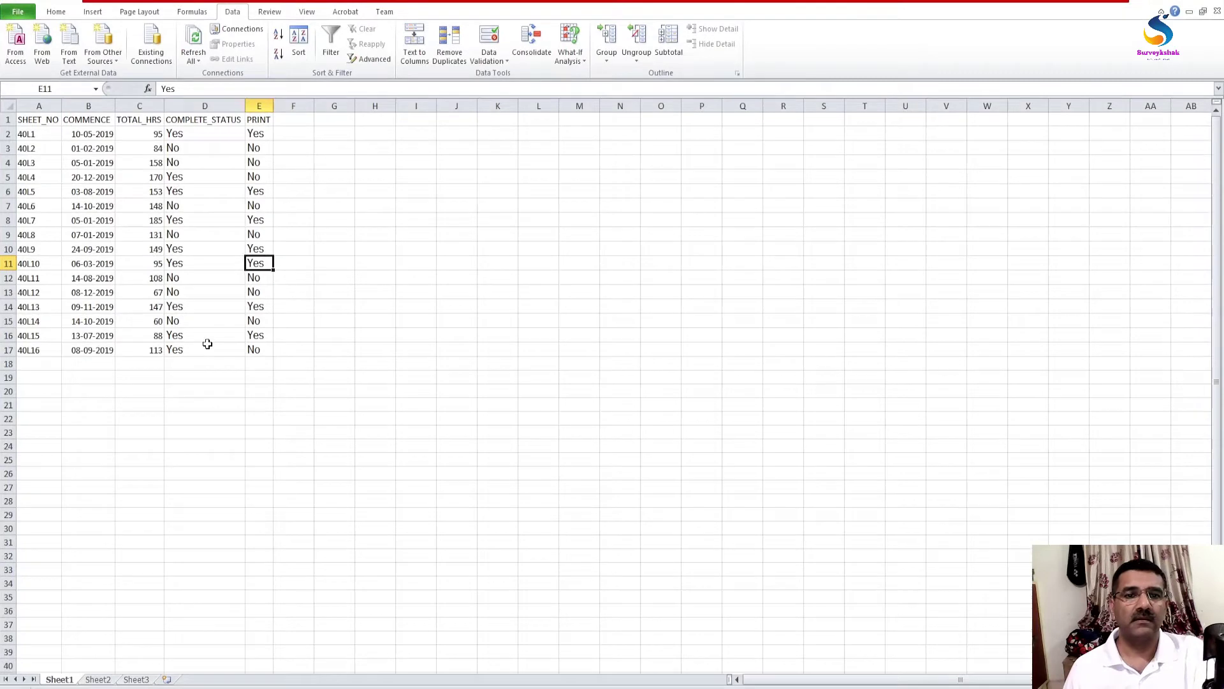
Read the SHEET_NO, COMPLETE_STATUS and PRINT columns of the 16-row Excel table, then minimize Excel.
scroll(208, 343, "up", 3)
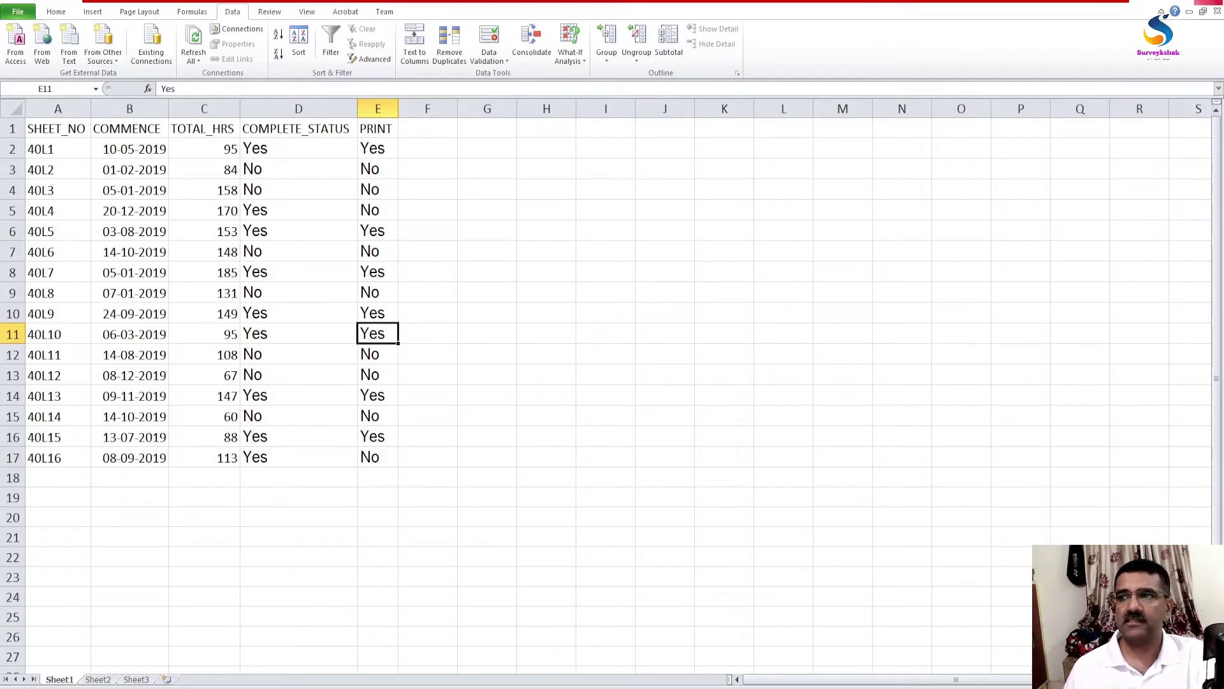
left_click(1153, 3)
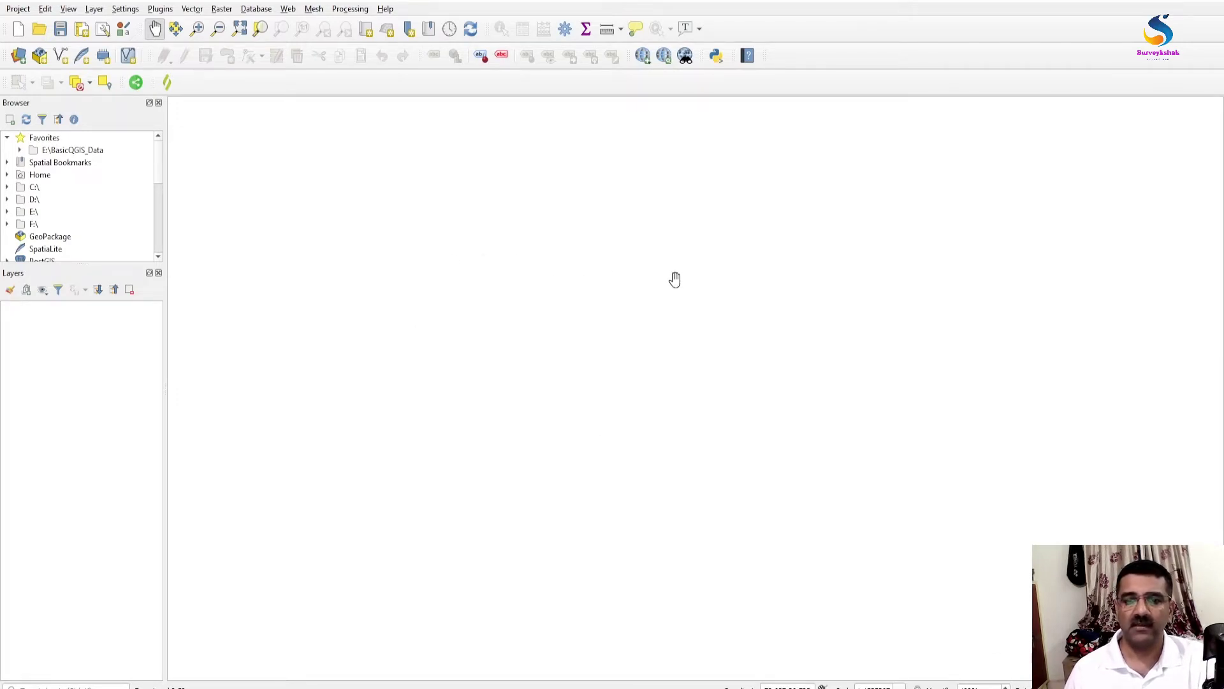
Drag OldSystem_50K_Index.shp from File Explorer onto the QGIS map and pan to the grid's western edge.
key("alt+Tab")
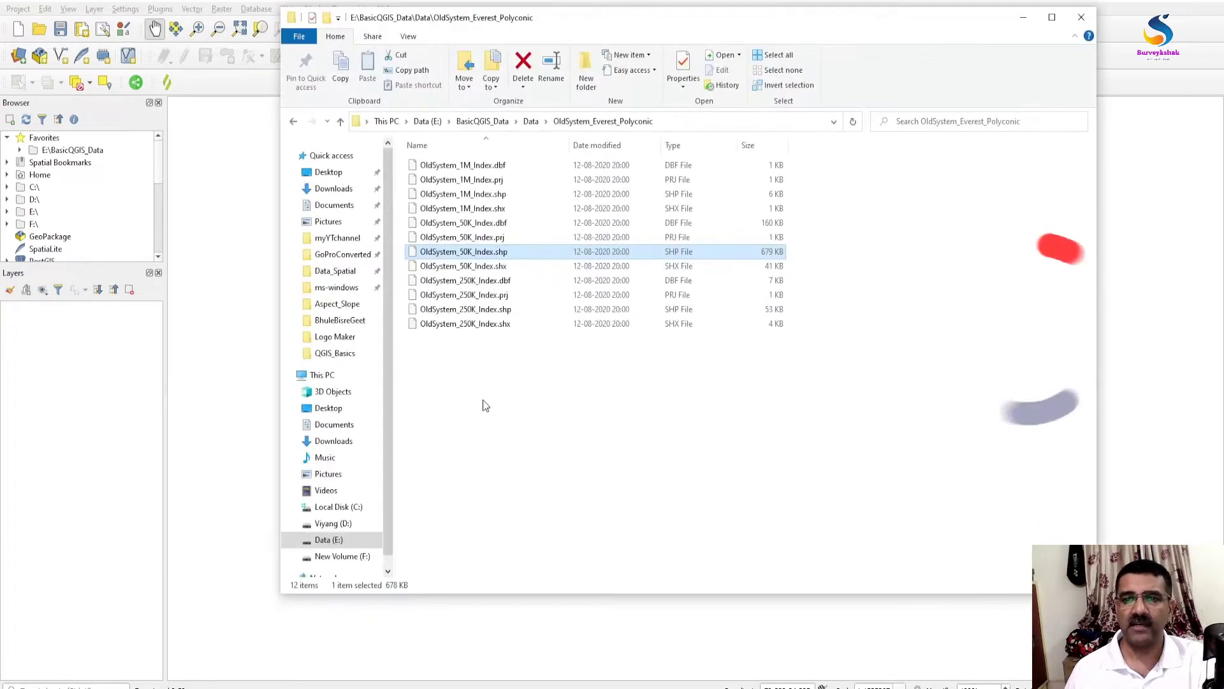
left_click_drag(471, 252, 191, 357)
key("alt+Tab")
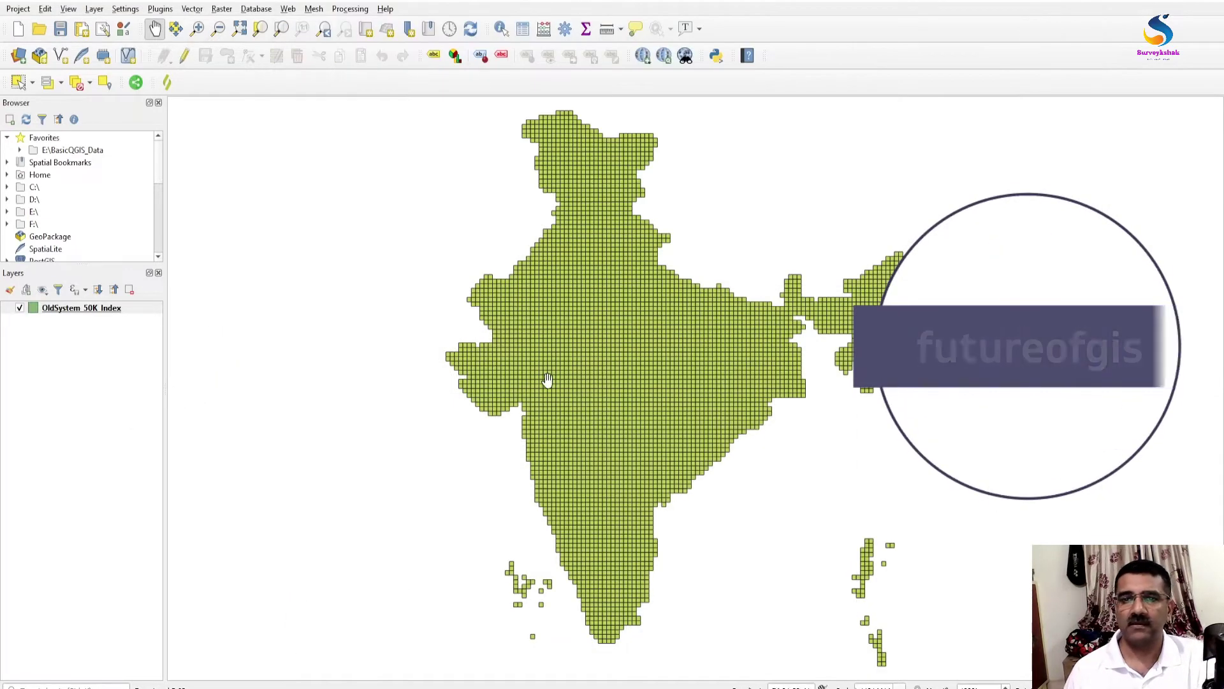
scroll(533, 295, "up", 3)
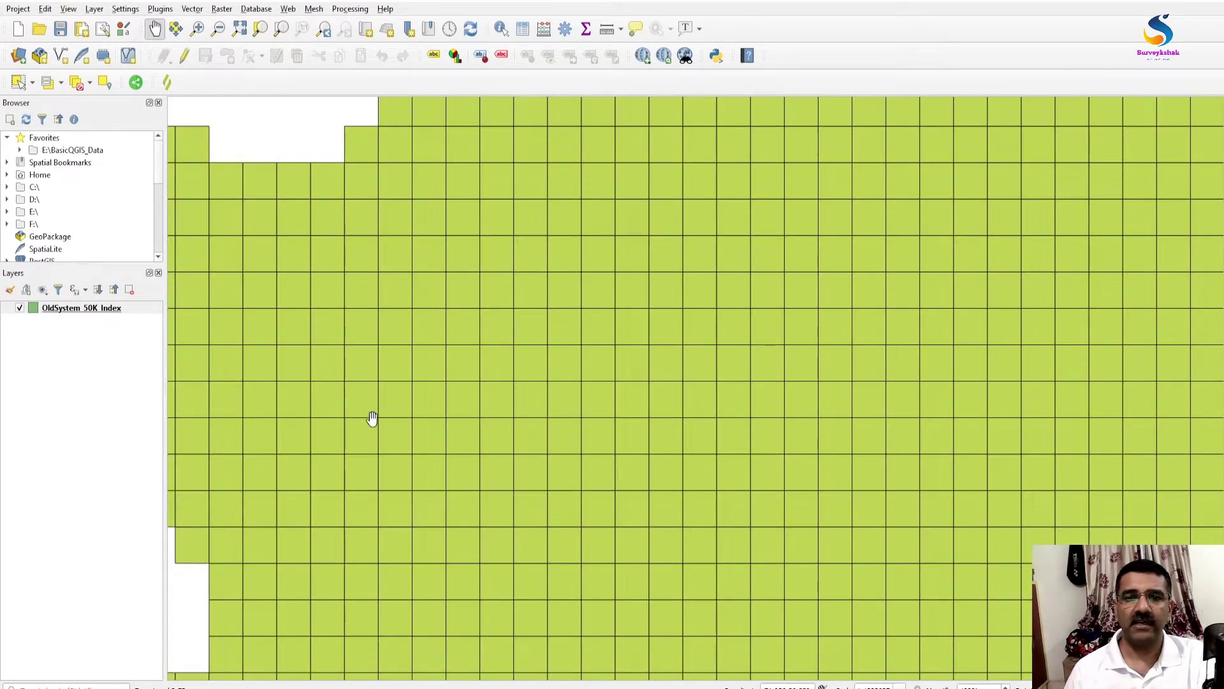
scroll(496, 397, "down", 1)
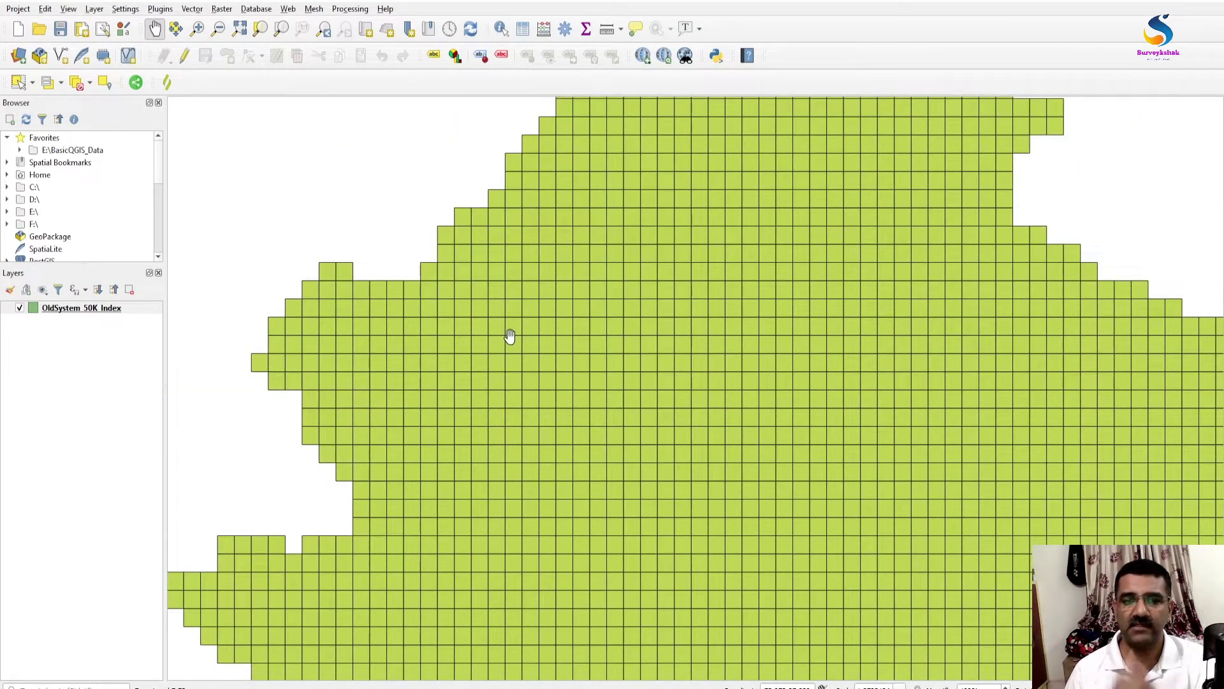
left_click(92, 311)
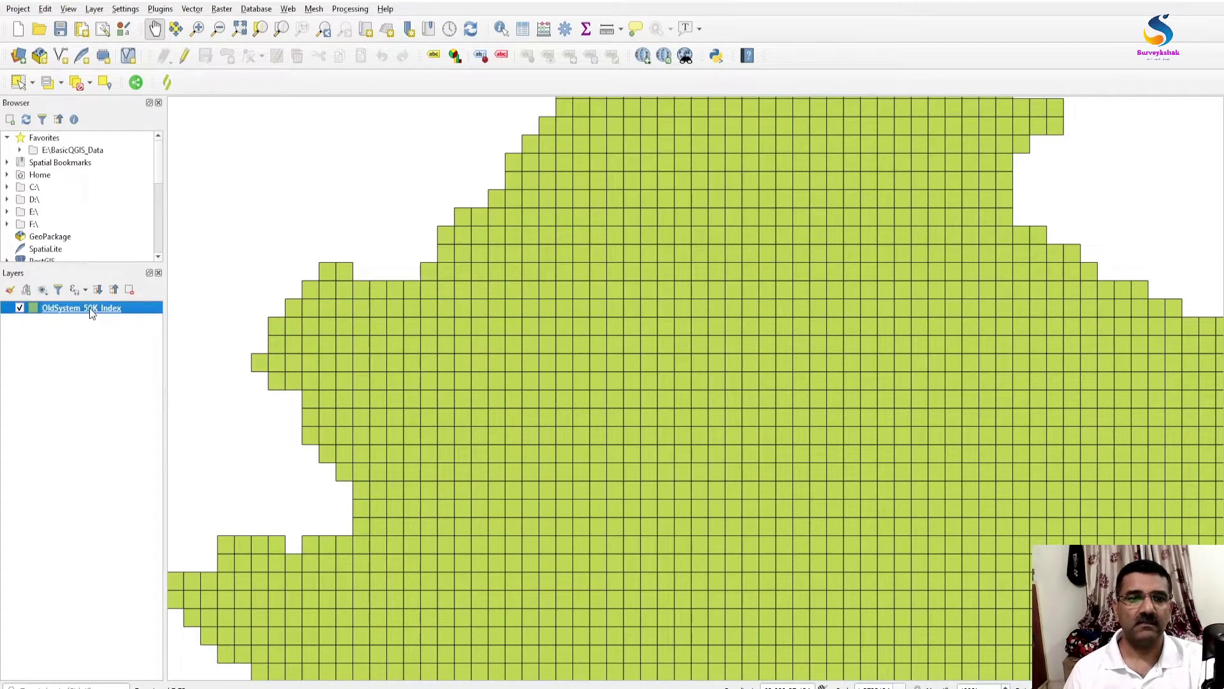
scroll(511, 364, "up", 1)
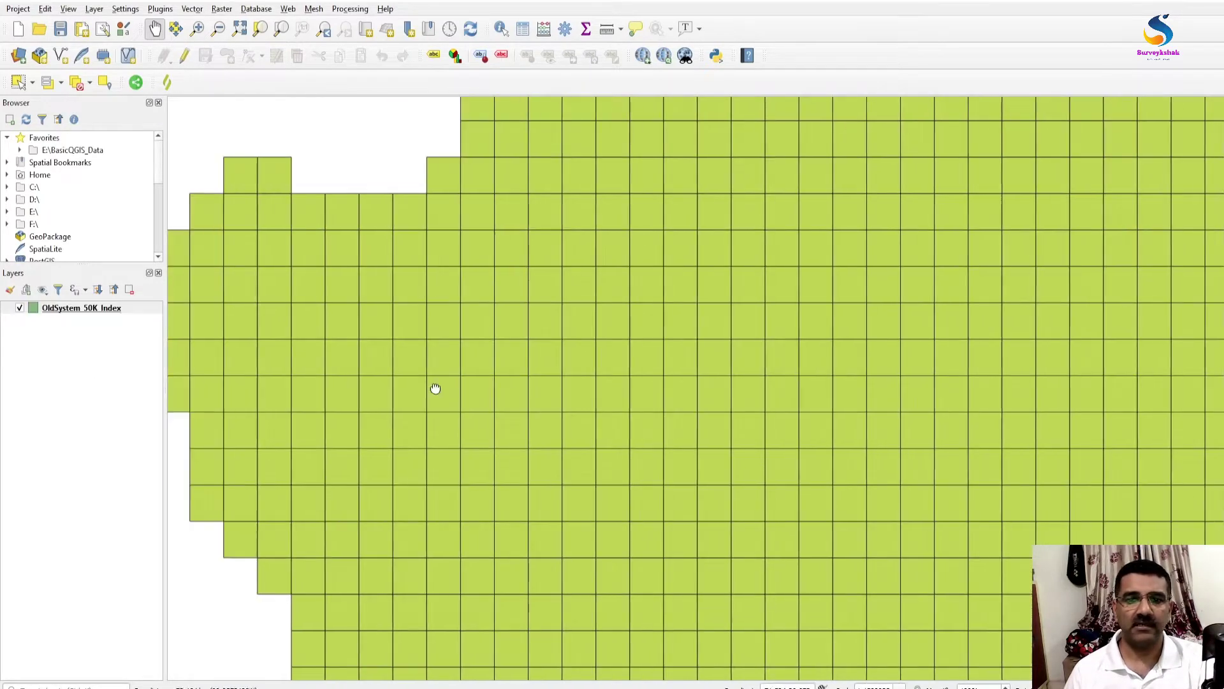
left_click_drag(434, 387, 586, 381)
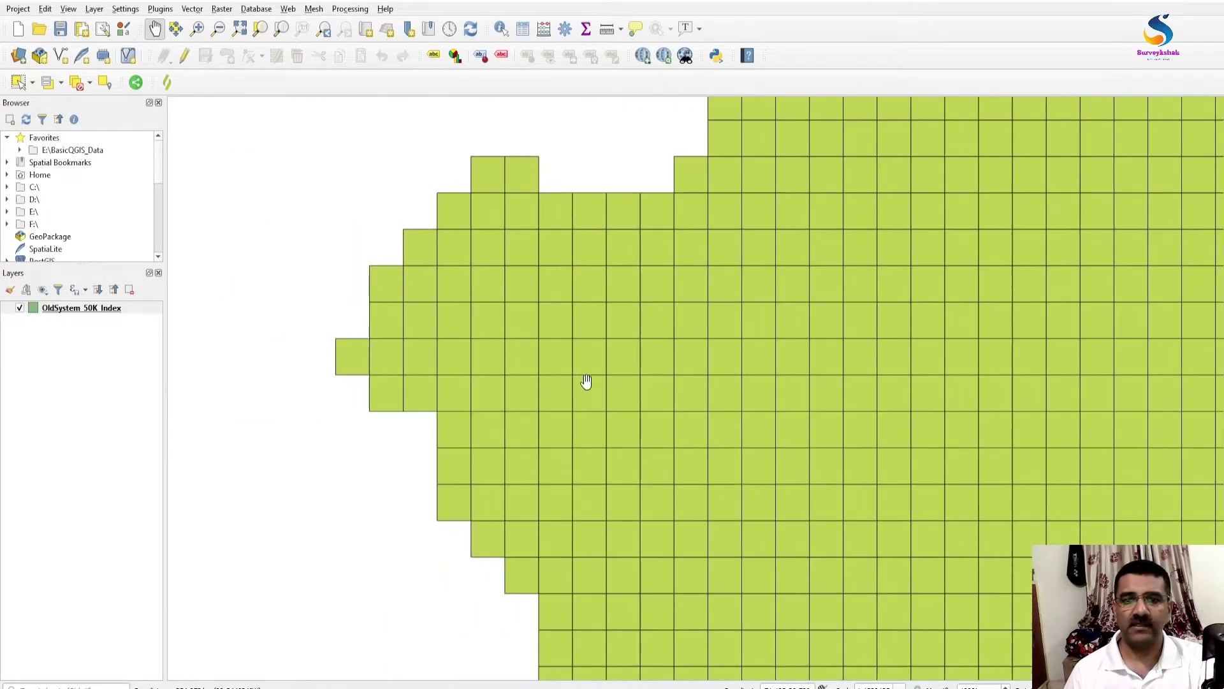
double_click(49, 310)
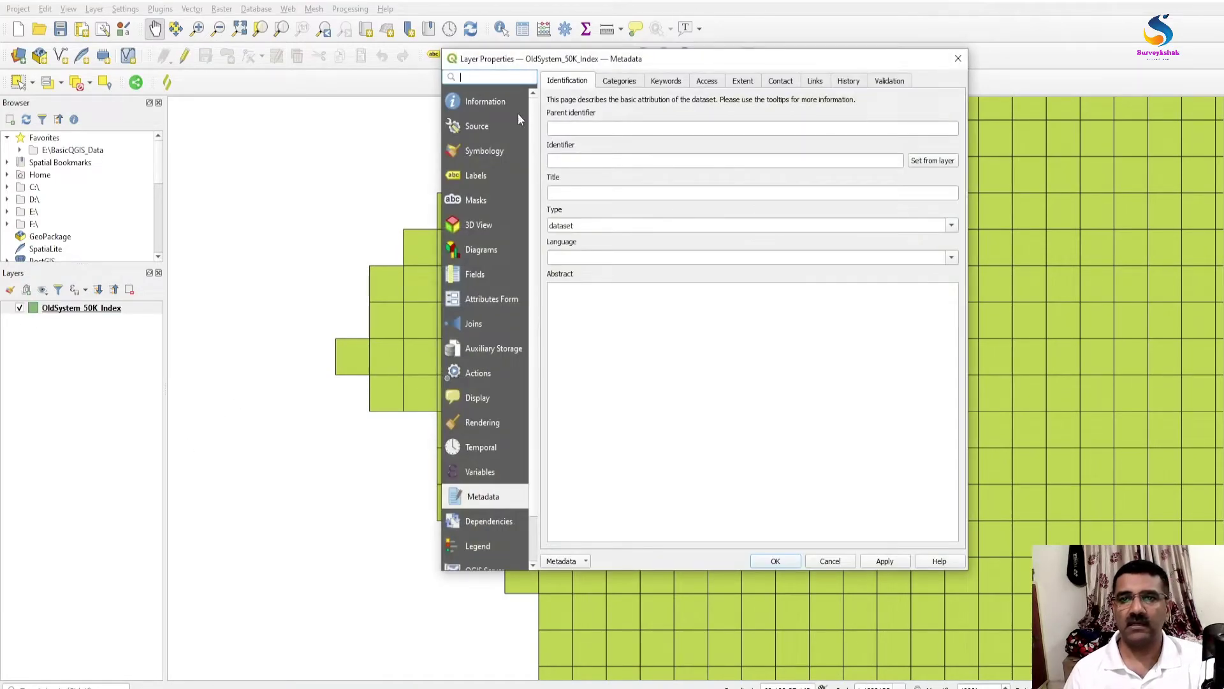
Make the grid layer's simple fill colour transparent.
left_click(499, 150)
left_click(713, 111)
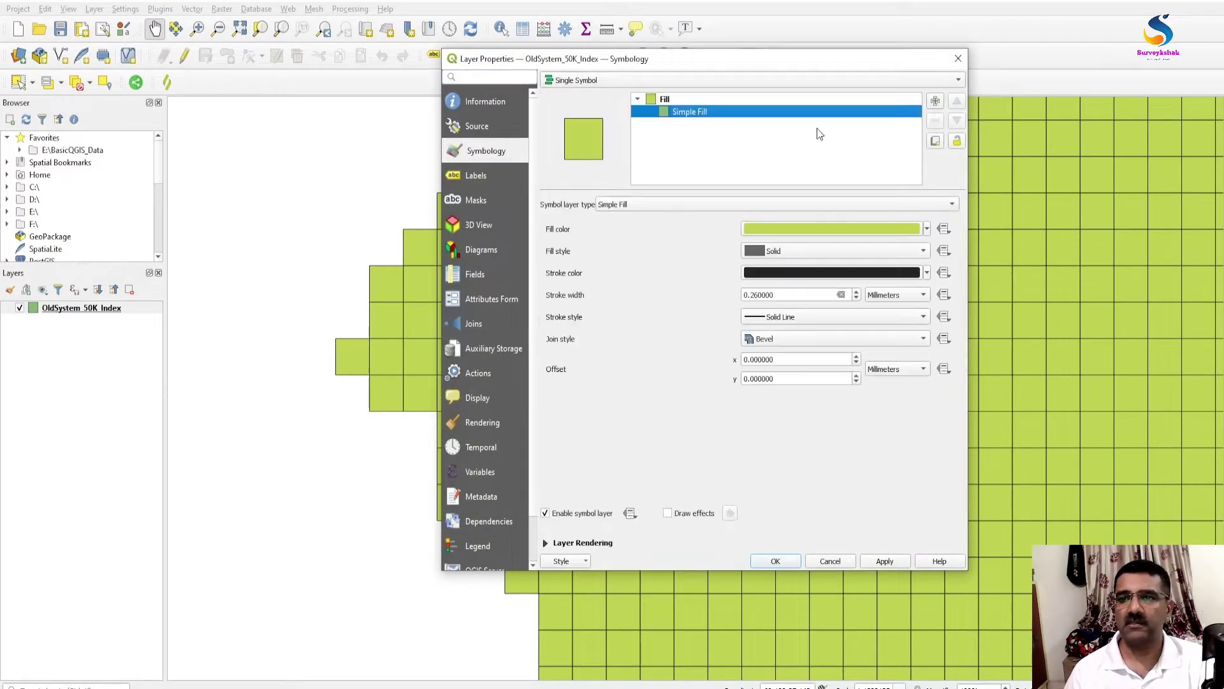
left_click(926, 228)
left_click(767, 246)
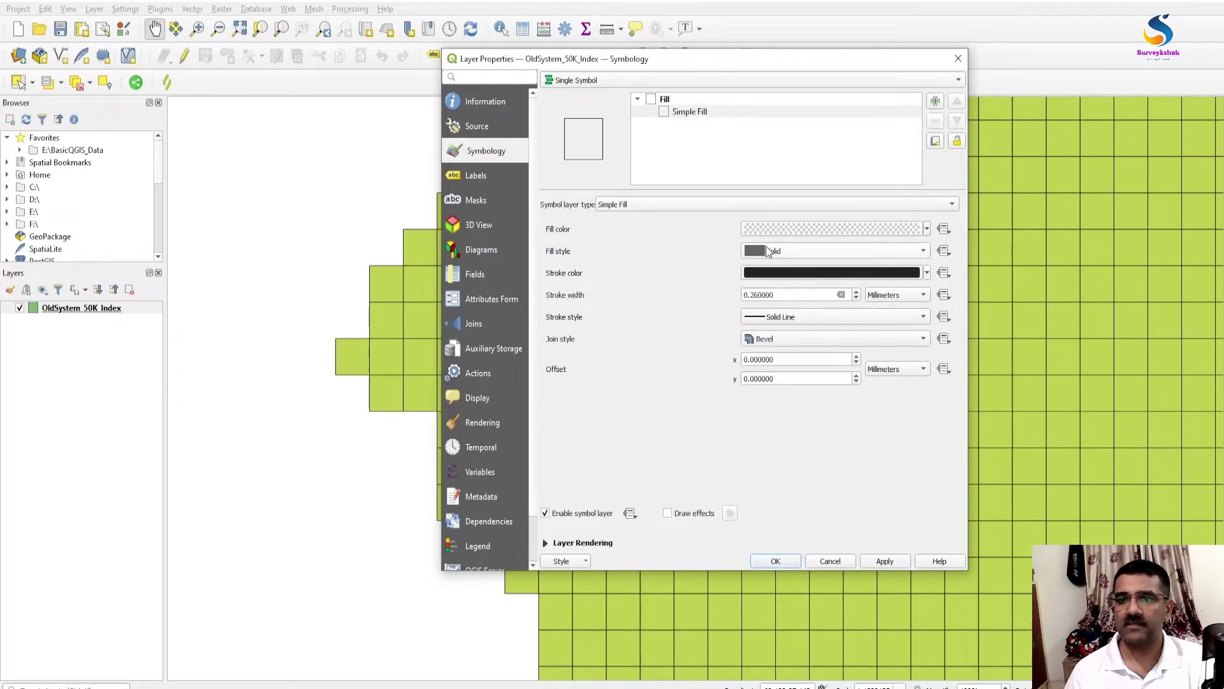
Turn on Single Labels using the SheetNo field, apply, and pan to check the labelled cells.
left_click(476, 179)
left_click(583, 79)
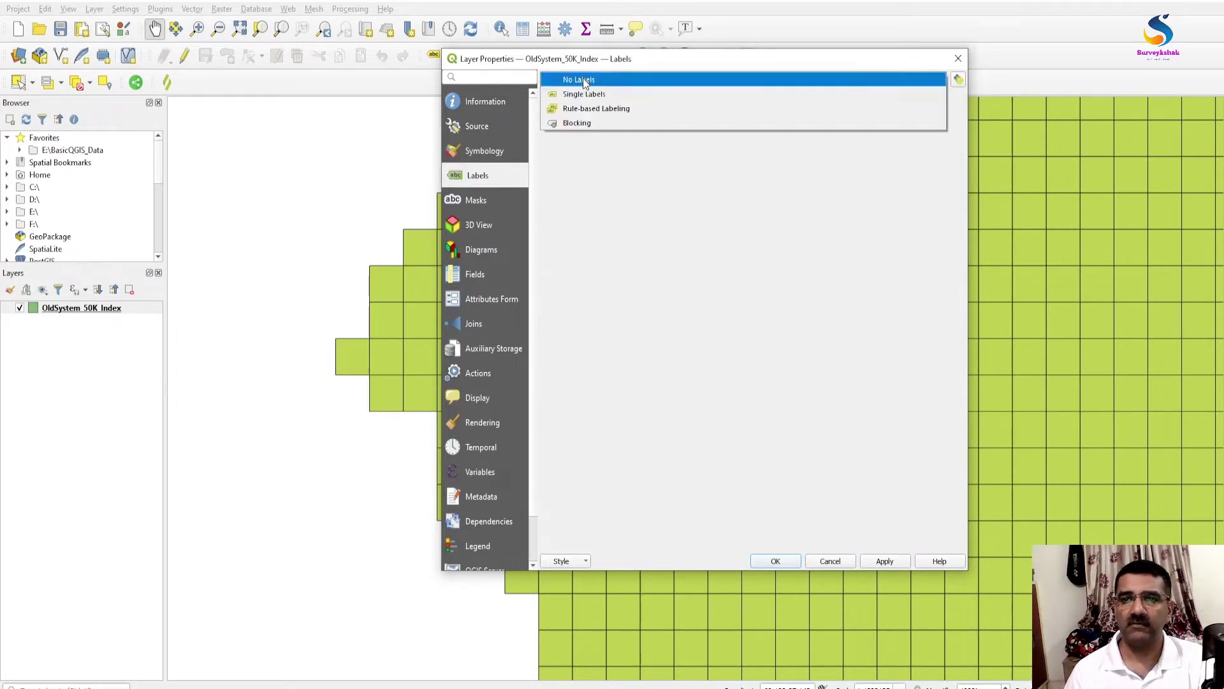
left_click(584, 93)
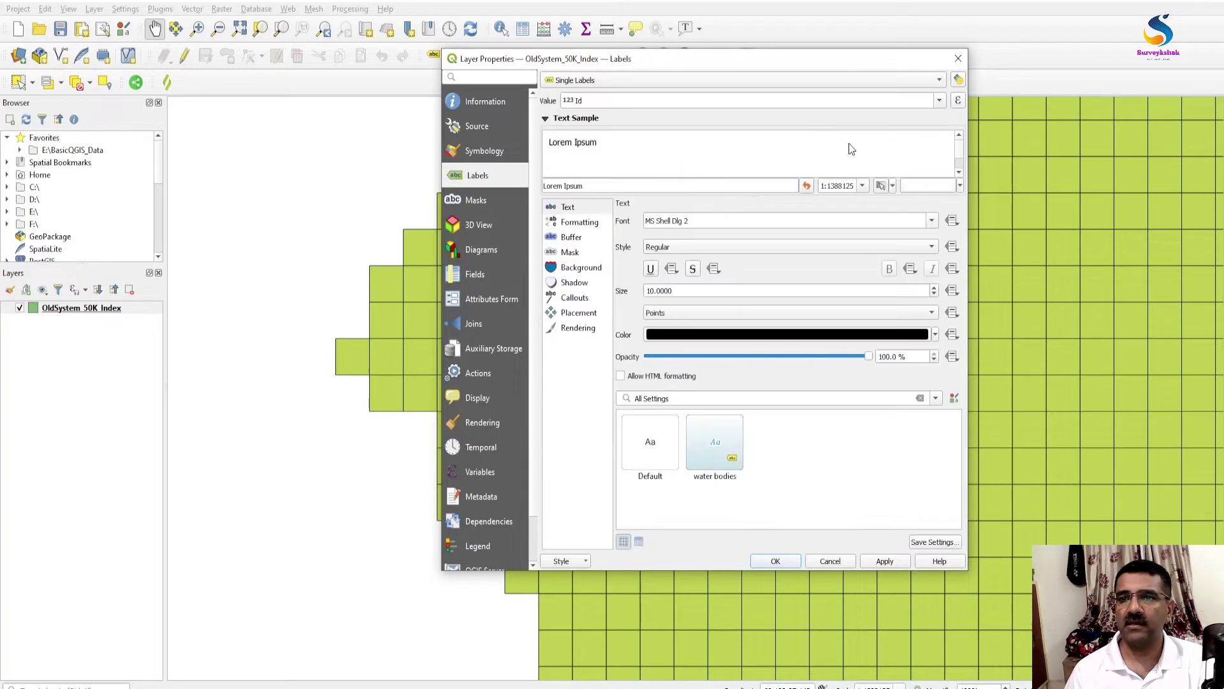
left_click(939, 100)
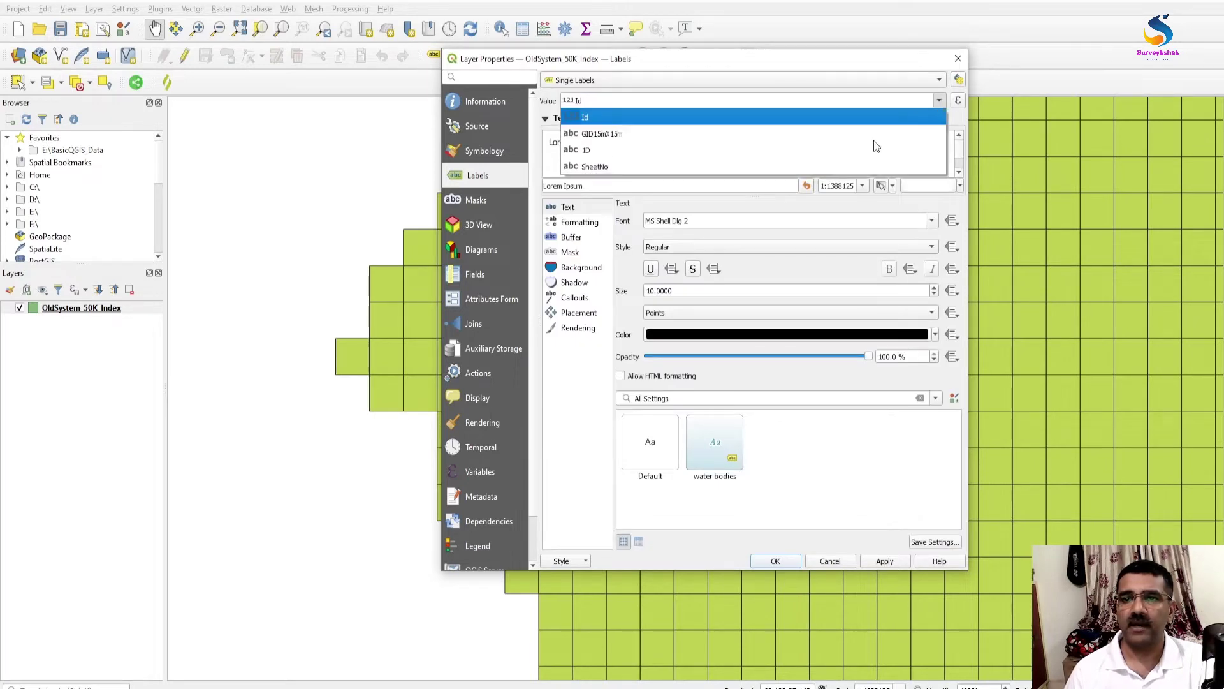
left_click(604, 167)
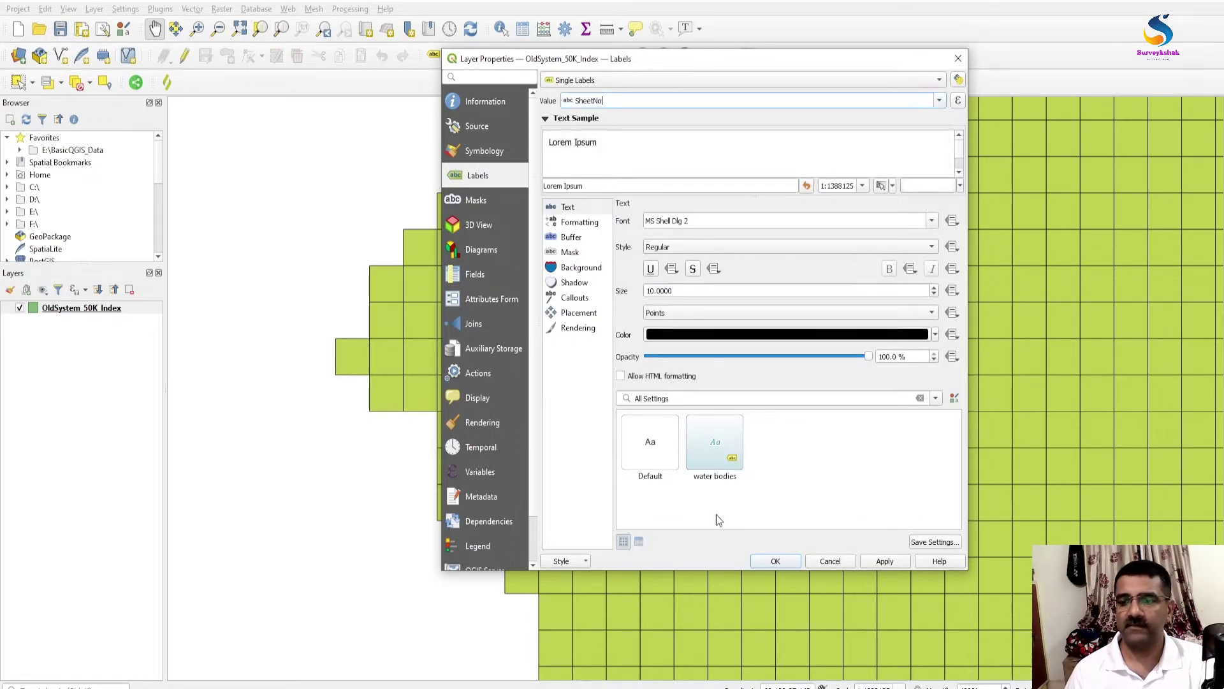
left_click(776, 562)
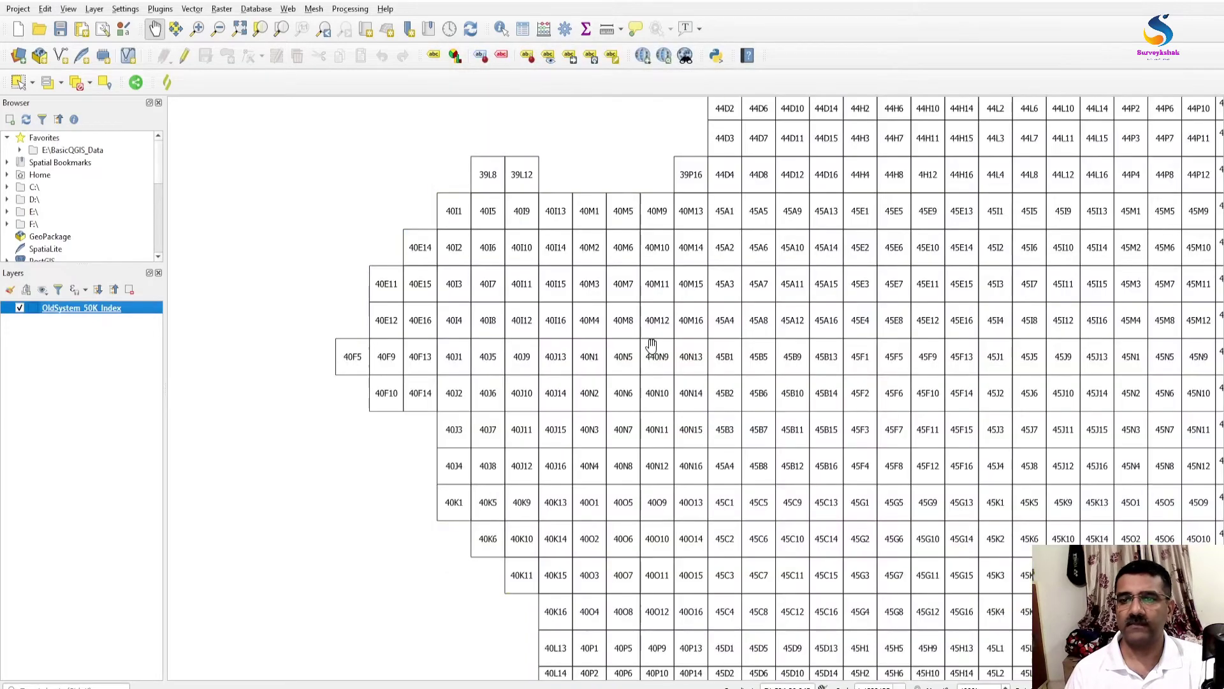
scroll(651, 345, "down", 1)
scroll(651, 344, "up", 1)
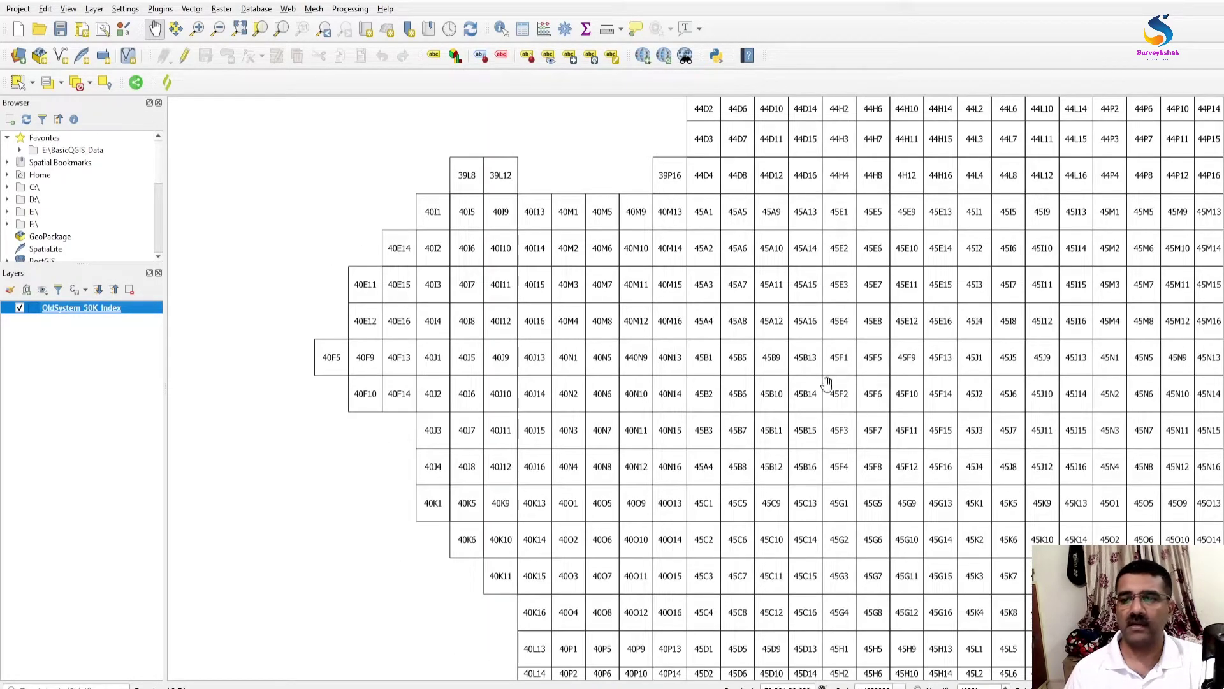
left_click_drag(779, 330, 559, 380)
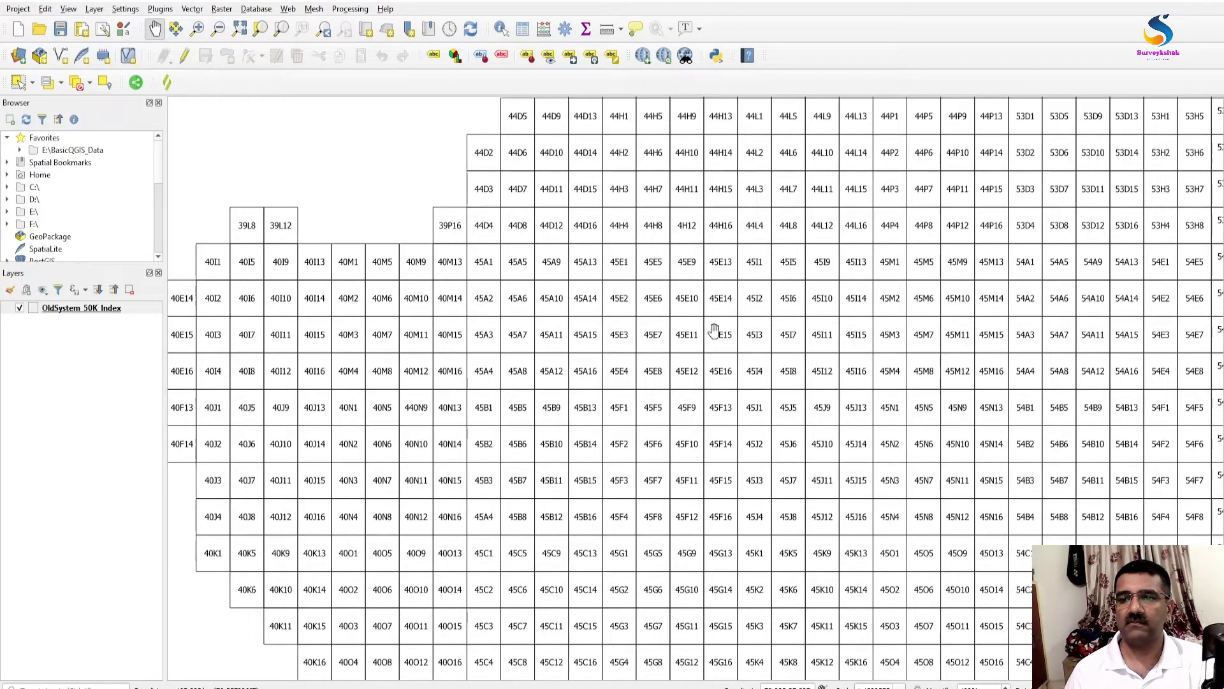
left_click(37, 310)
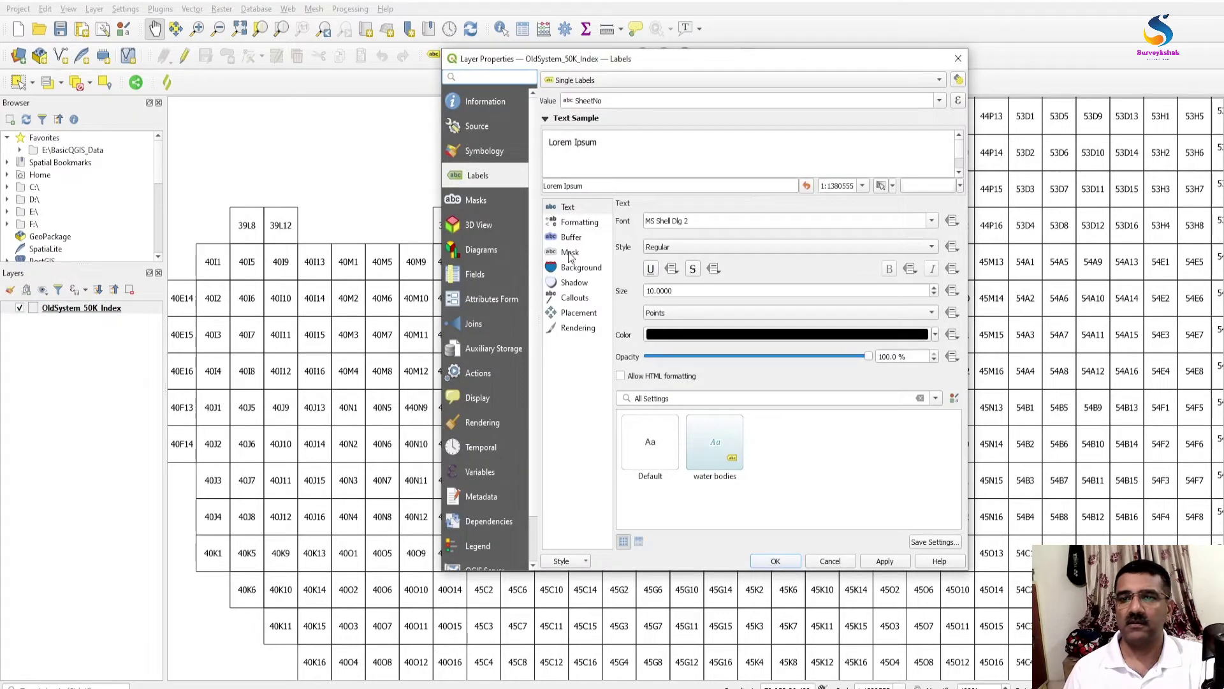
Enable scale-dependent label visibility with the minimum set to the current 1:1380555 map scale.
left_click(582, 328)
left_click(629, 241)
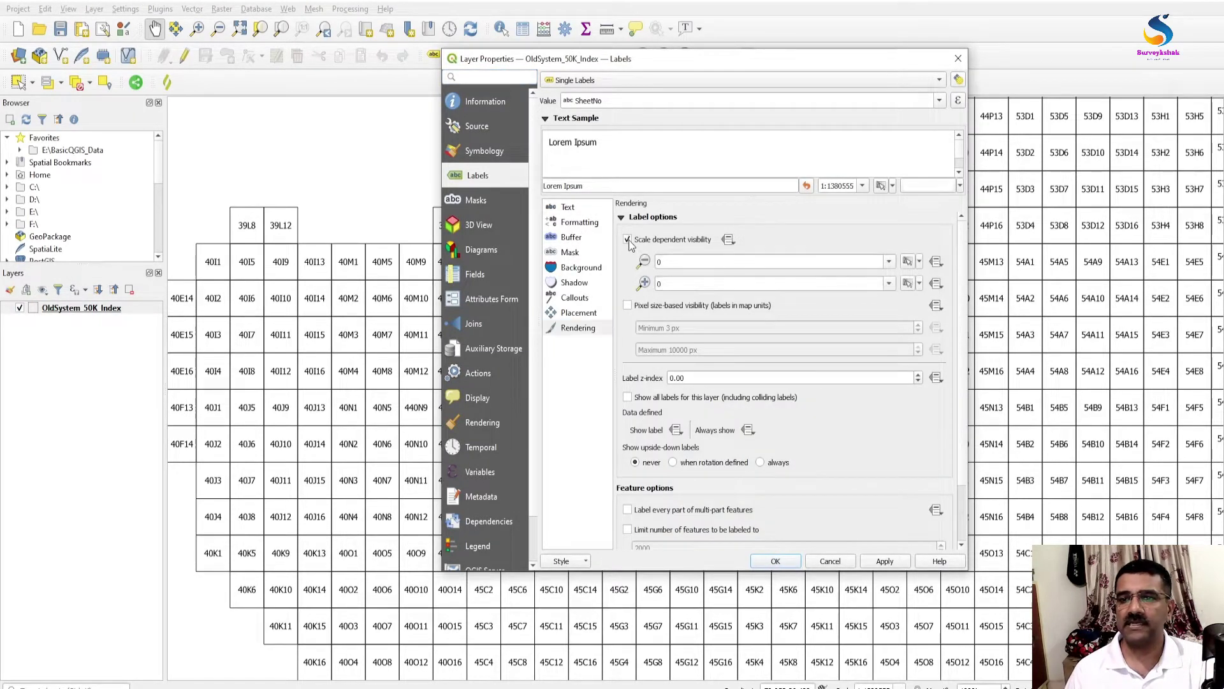
left_click(908, 263)
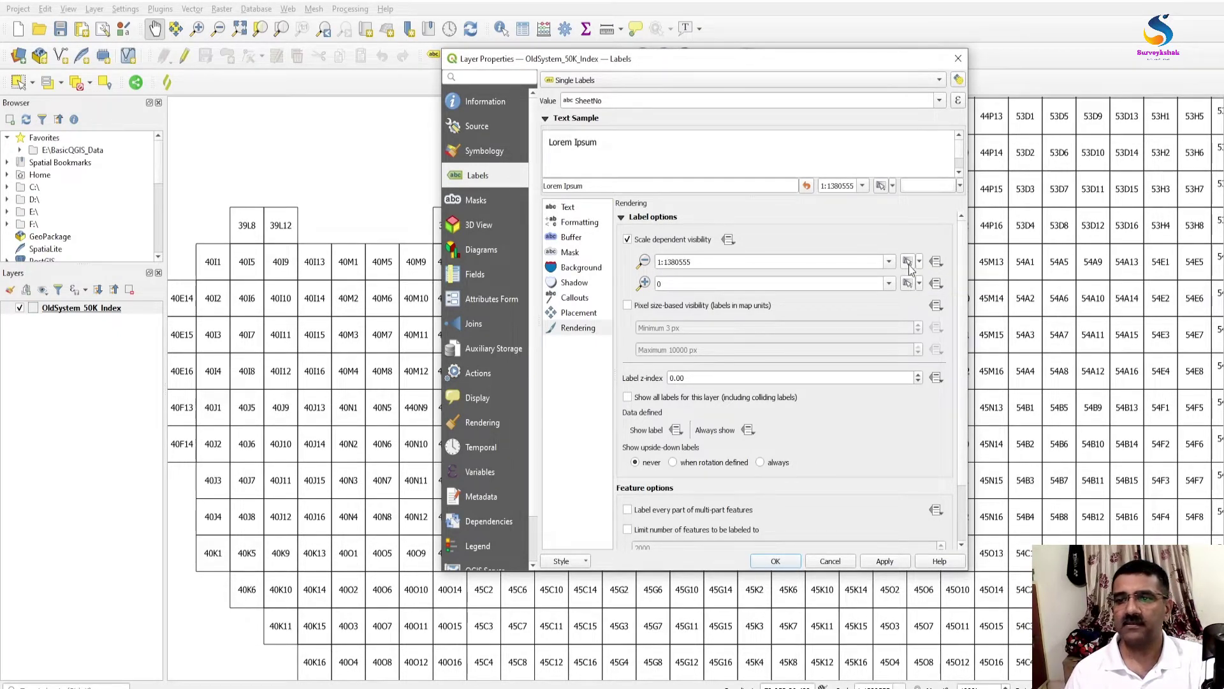
left_click(776, 560)
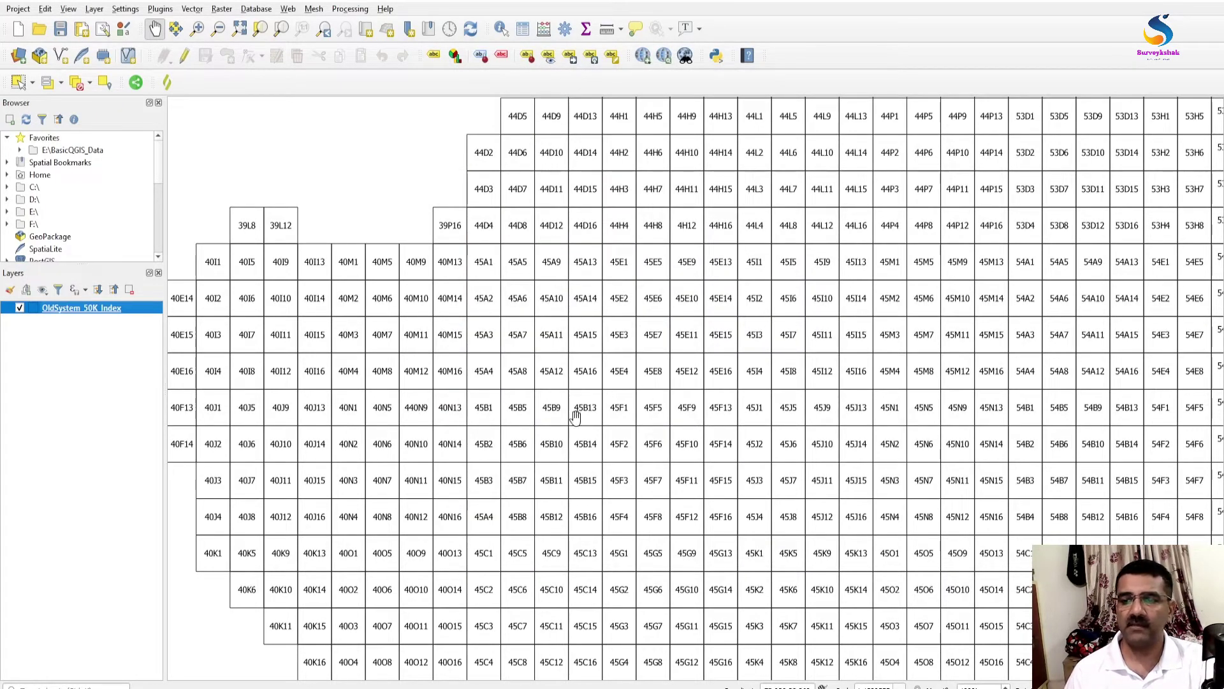
scroll(592, 421, "down", 1)
scroll(594, 417, "up", 1)
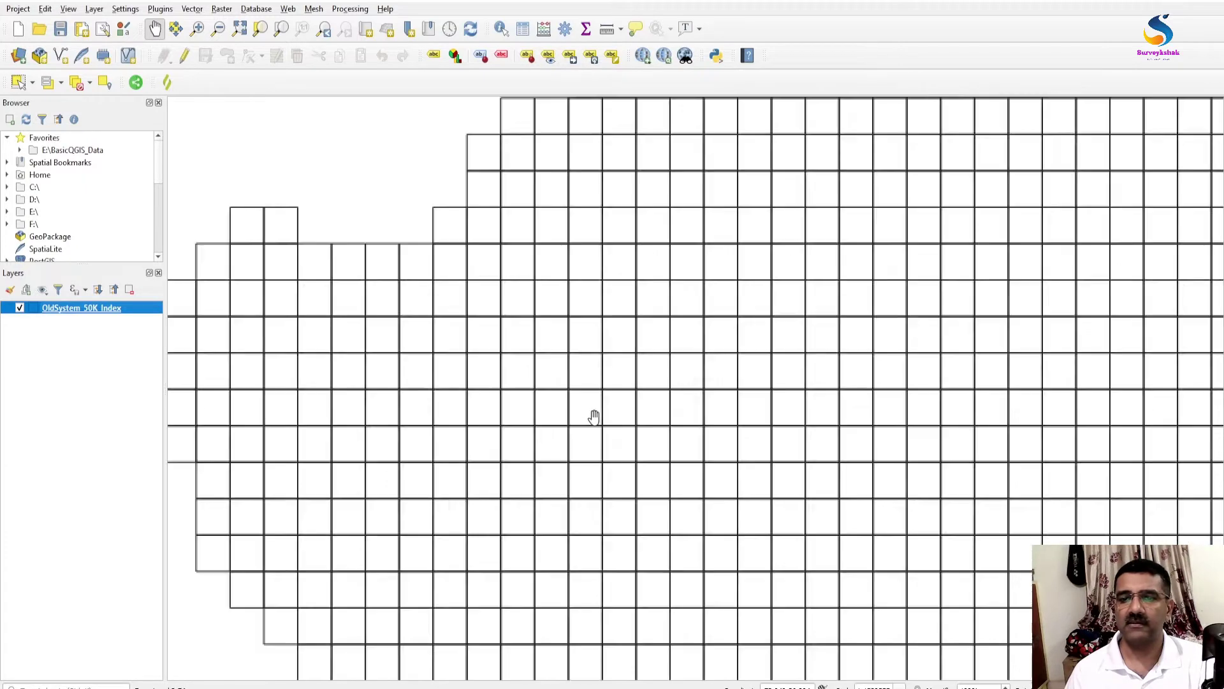
Save the layer's current style as its default and apply the settings.
double_click(35, 313)
left_click(564, 561)
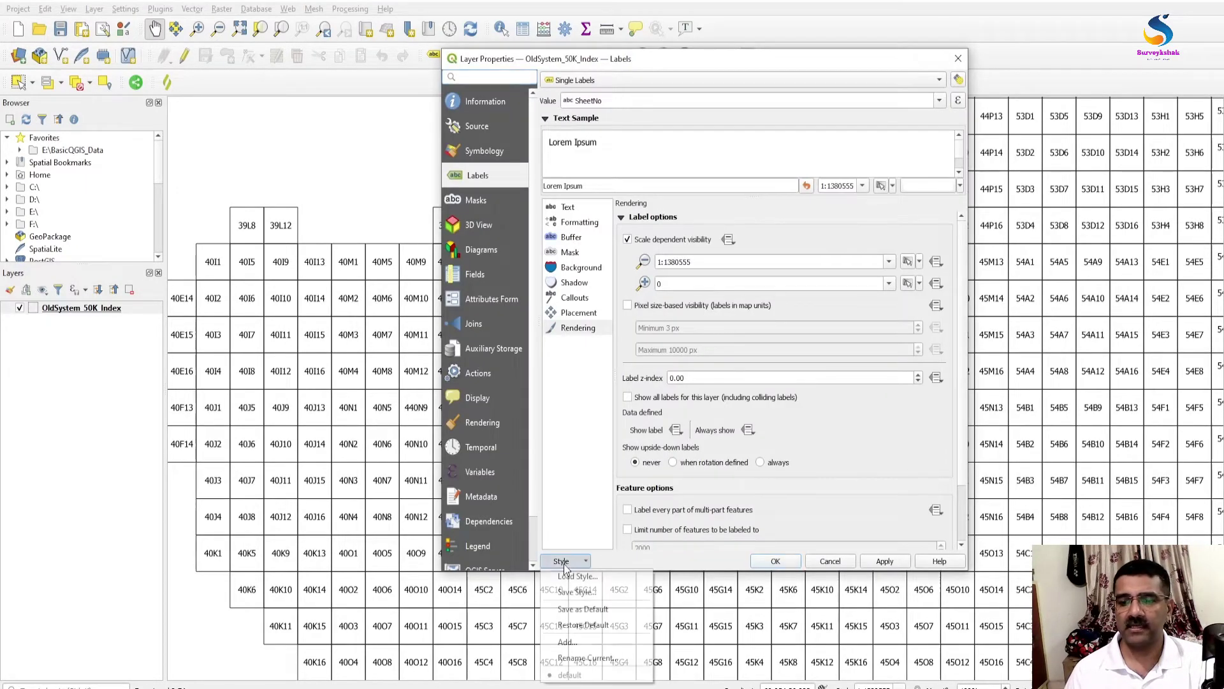
left_click(588, 609)
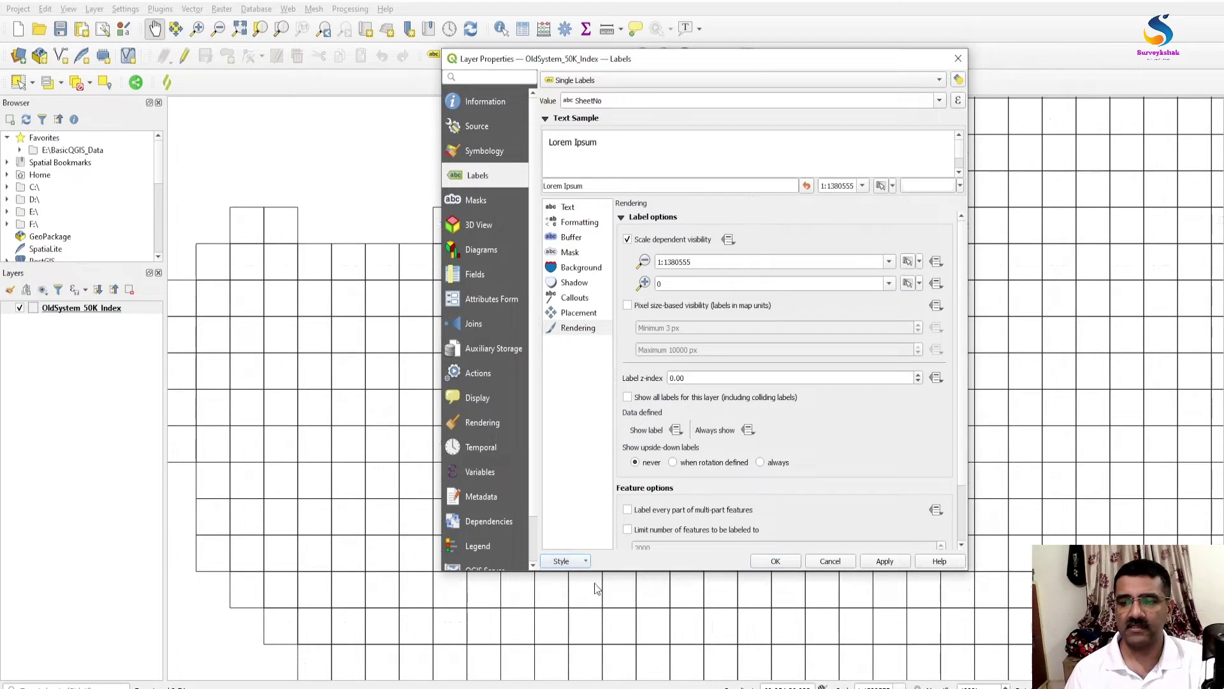
left_click(885, 562)
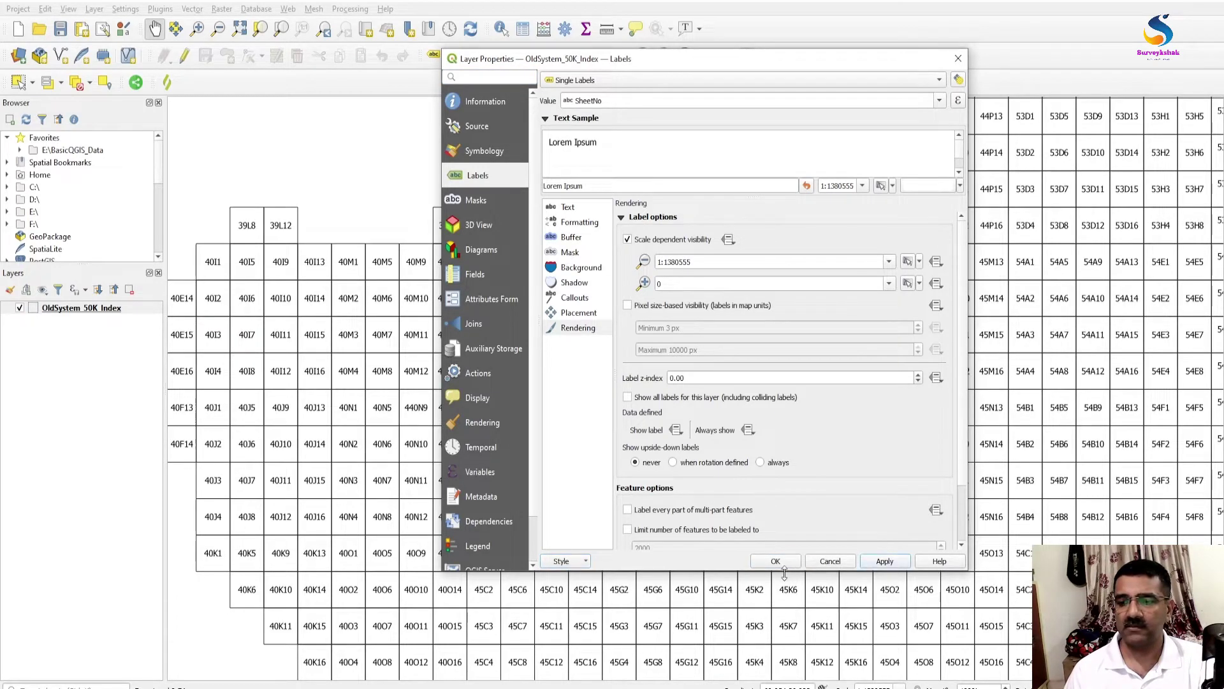
left_click(778, 560)
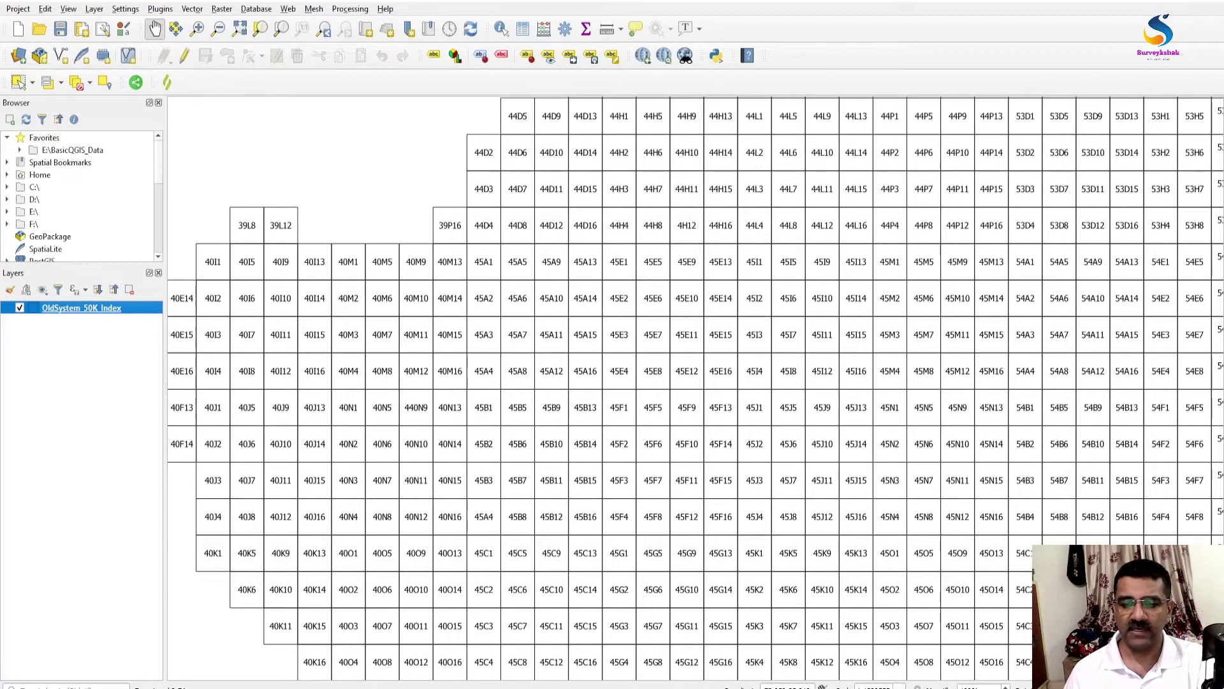
Zoom and pan around the labelled OldSystem_50K_Index grid in QGIS, then return to Excel.
key("alt+Tab")
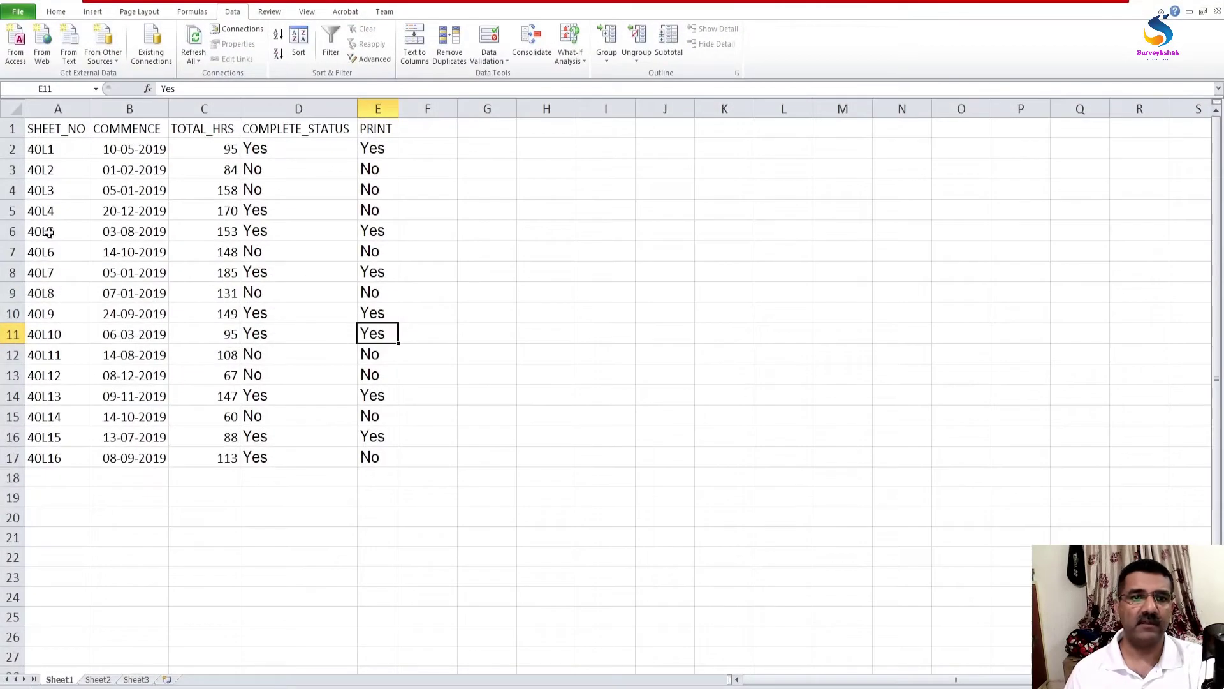
key("alt+Tab")
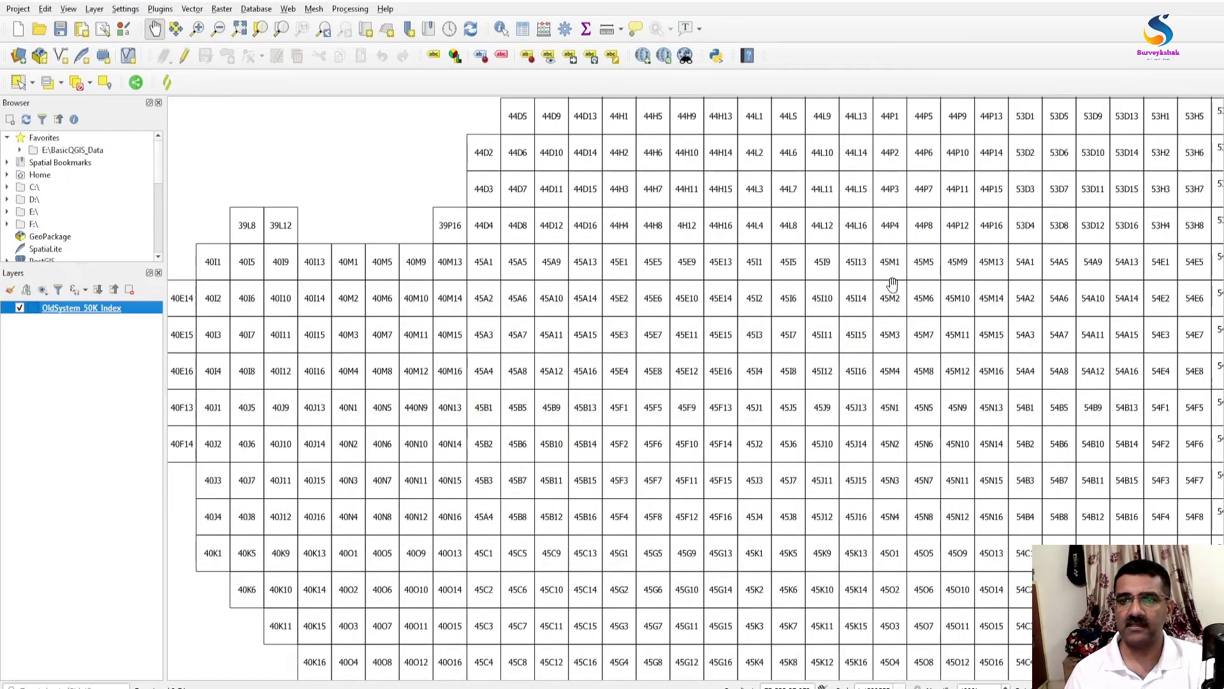
scroll(714, 401, "down", 1)
left_click_drag(782, 402, 626, 336)
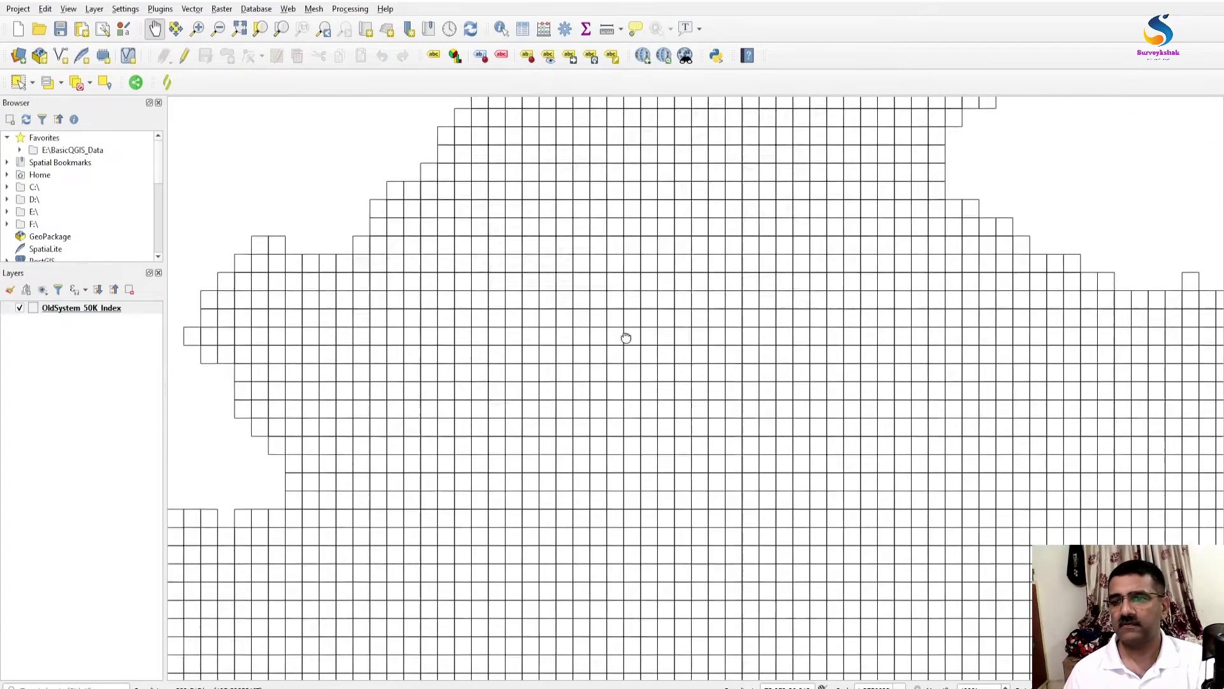
scroll(623, 395, "up", 4)
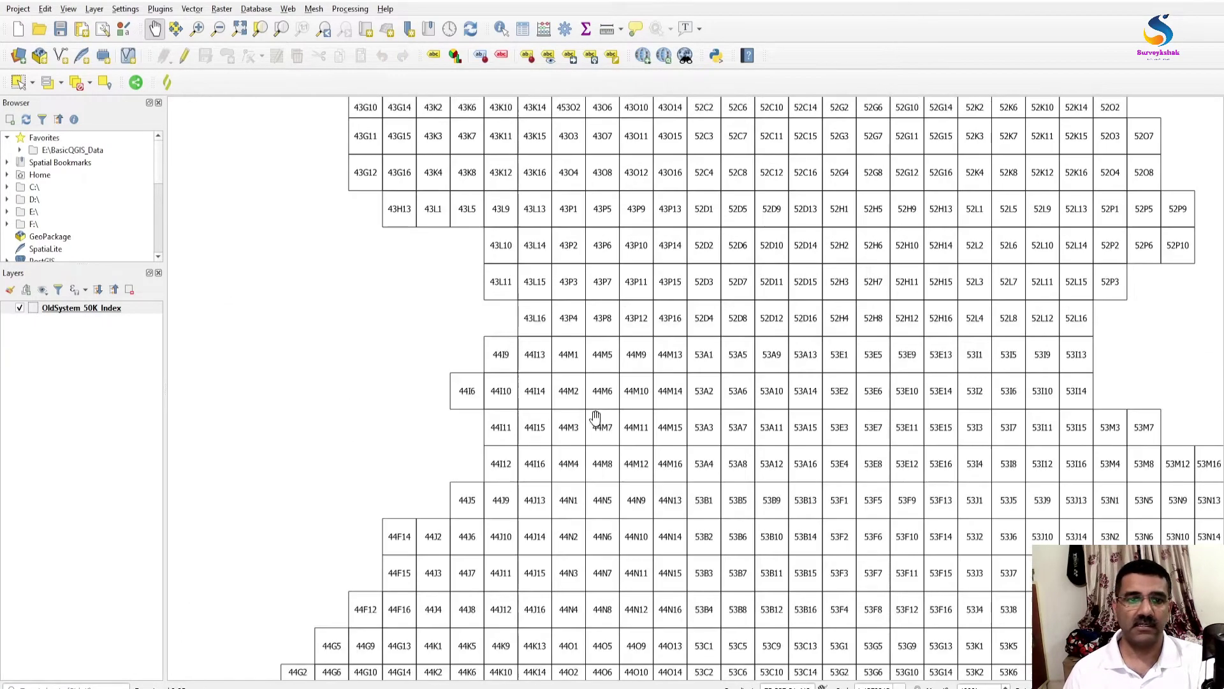
key("alt+Tab")
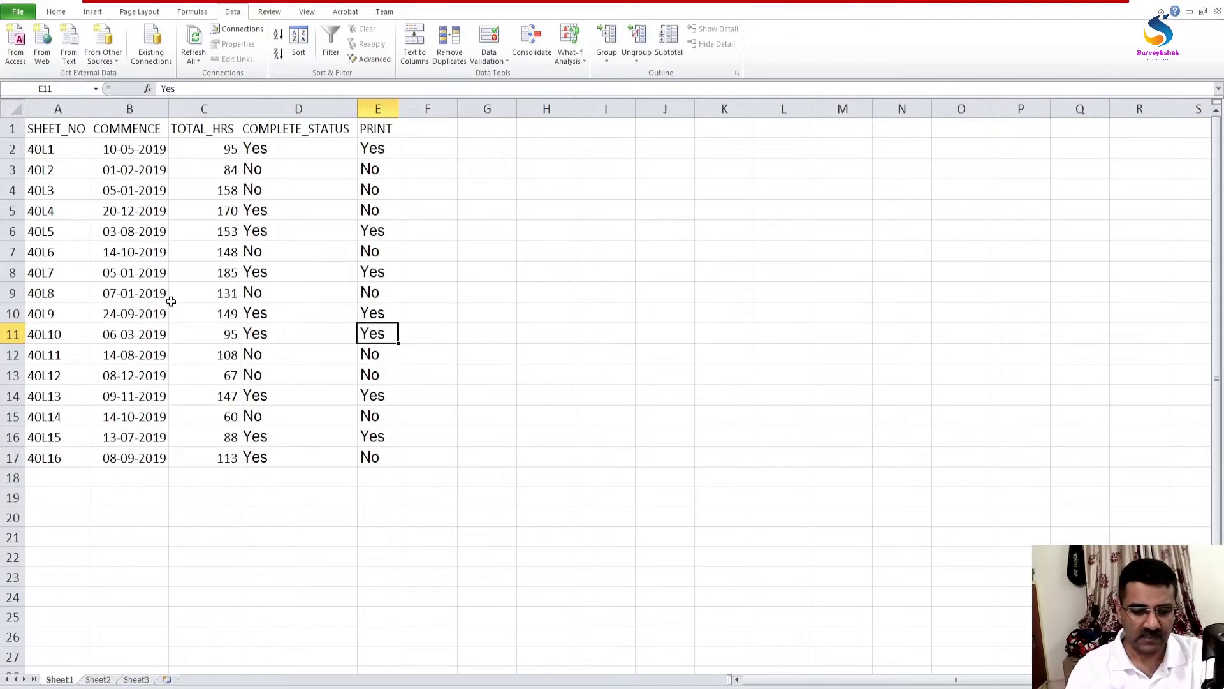
Replace all '40' with '45' in Excel so sheet numbers read 45L1 to 45L16.
key("ctrl+h")
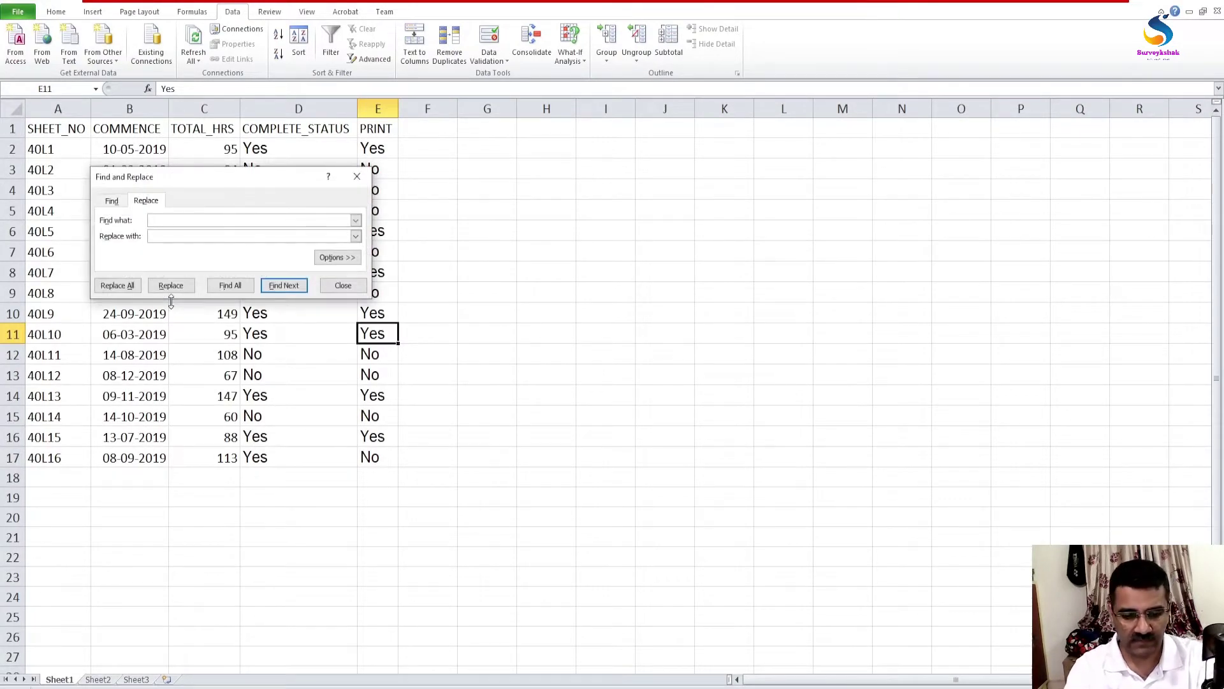
type("45")
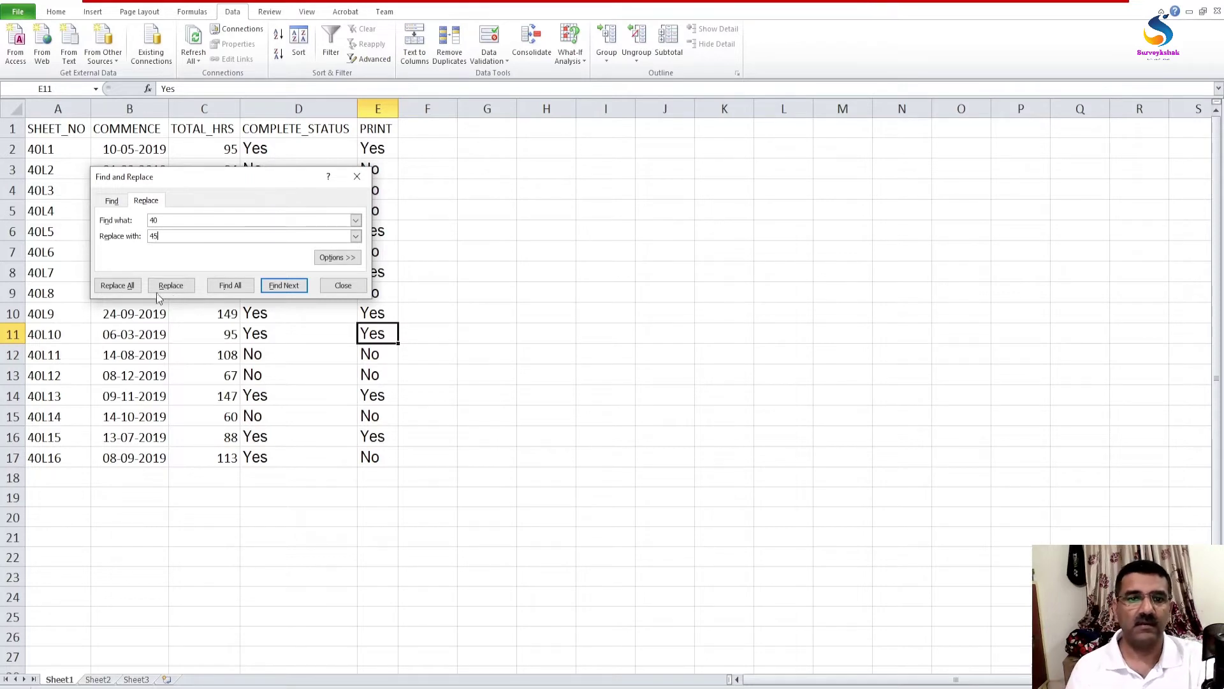
left_click(126, 285)
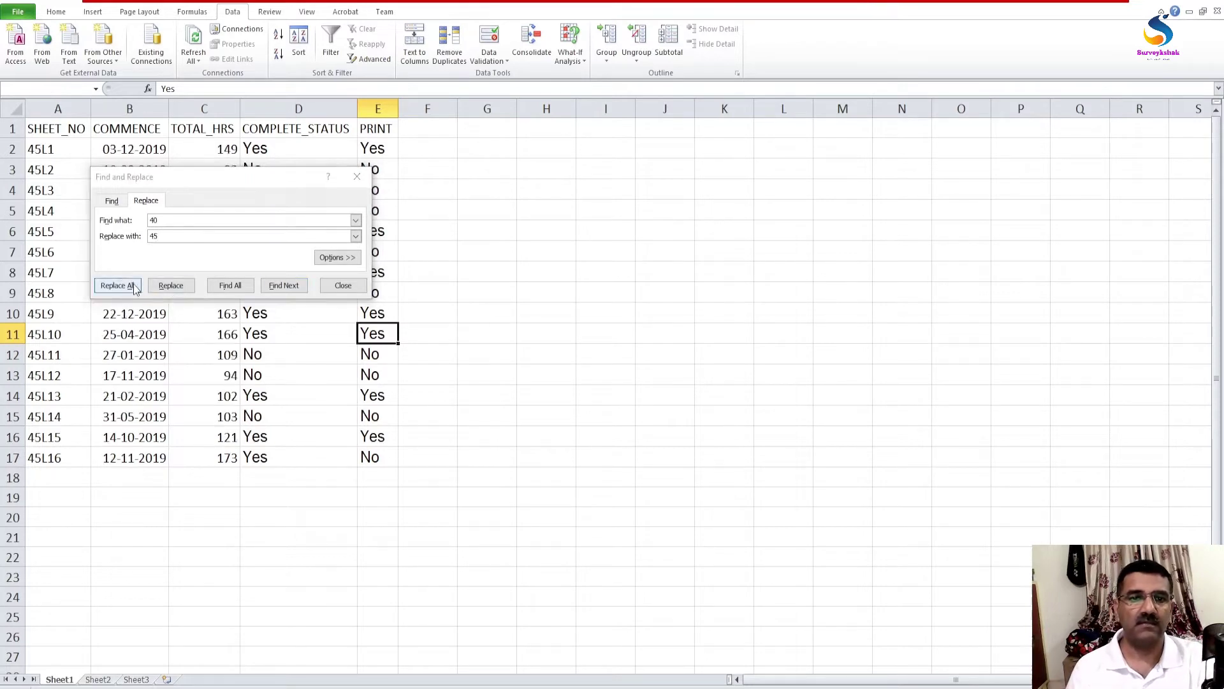
left_click(612, 385)
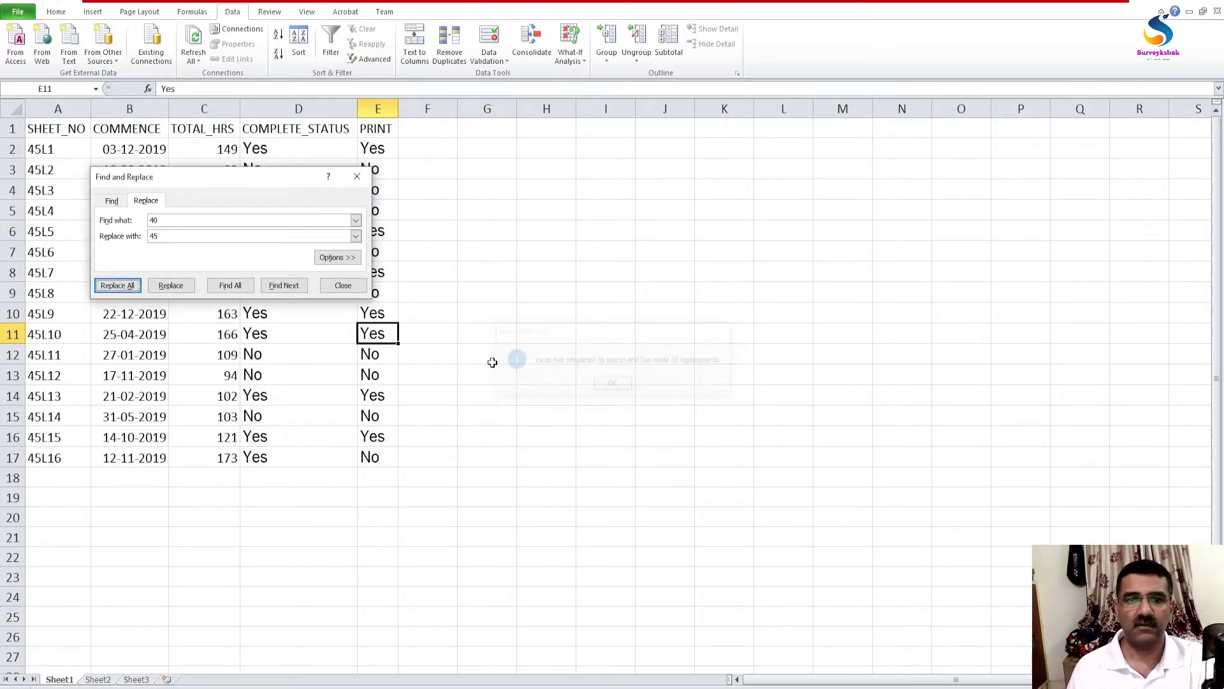
left_click(343, 285)
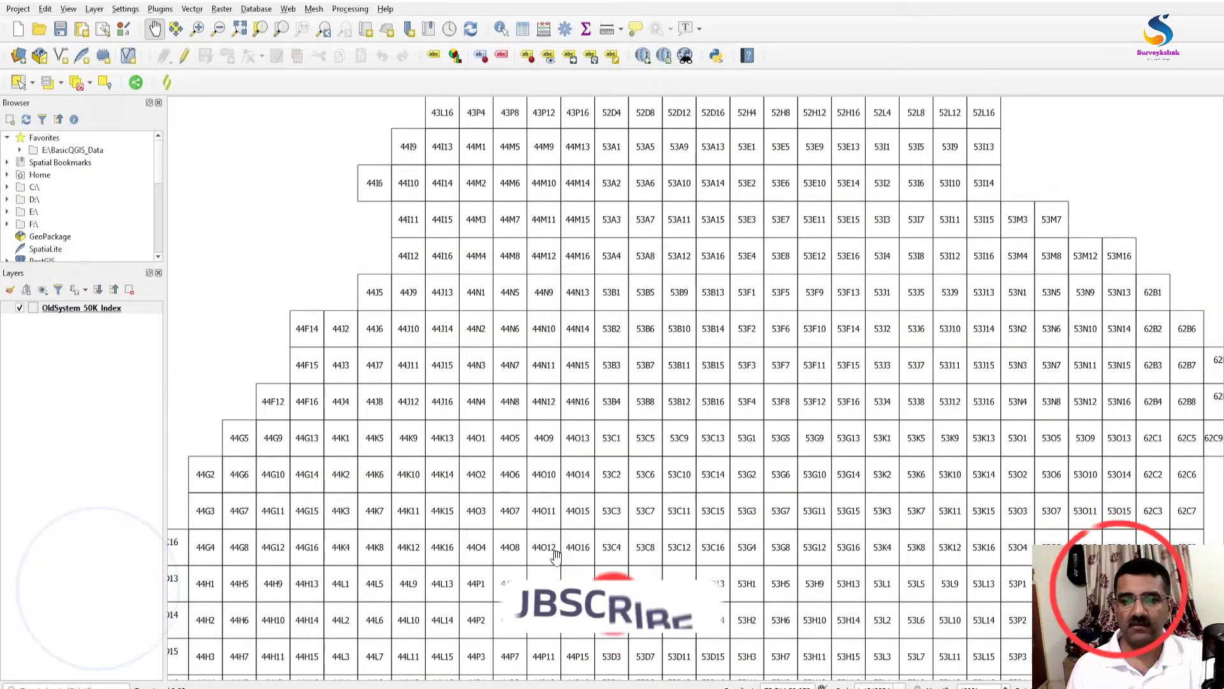
Zoom and pan the map until grid cells 45L1 to 45L4 are in view.
scroll(549, 154, "up", 3)
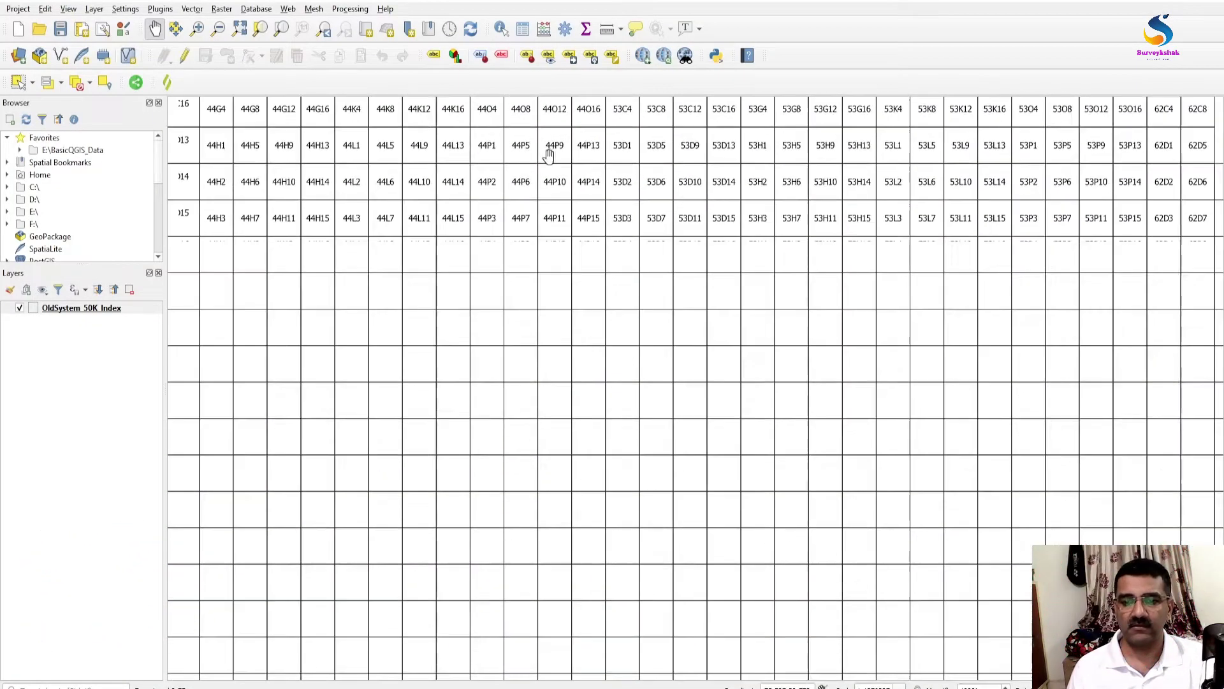
left_click_drag(525, 496, 579, 210)
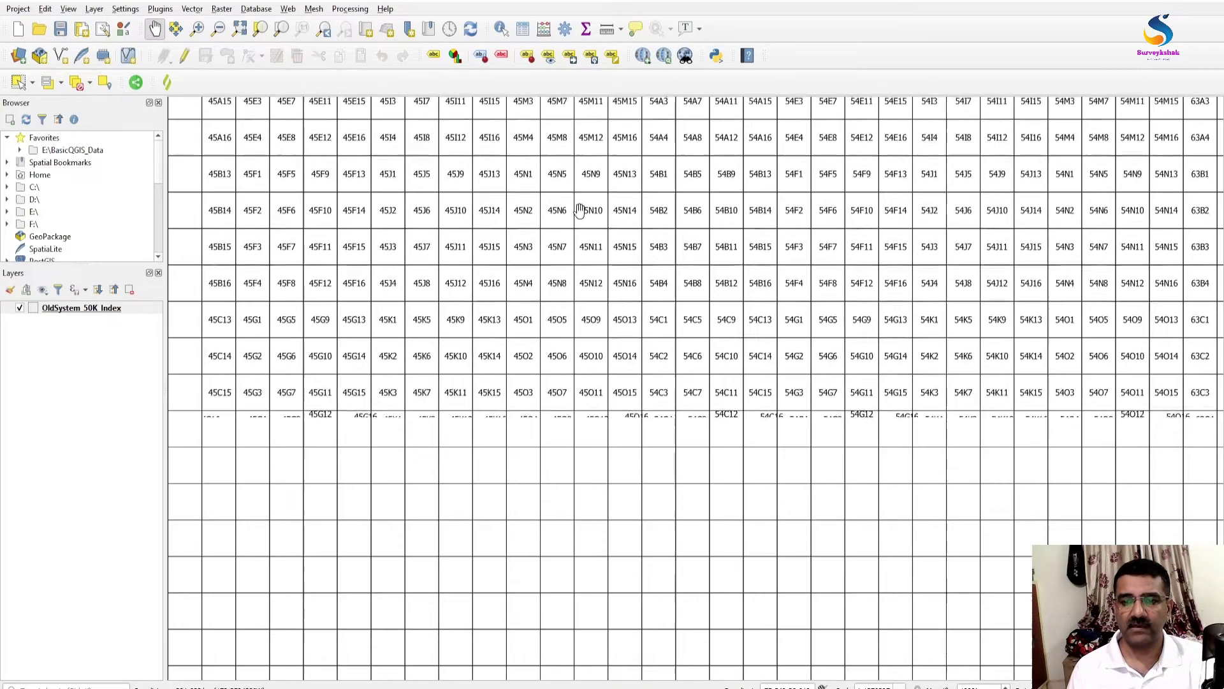
left_click_drag(440, 389, 609, 211)
scroll(586, 574, "up", 1)
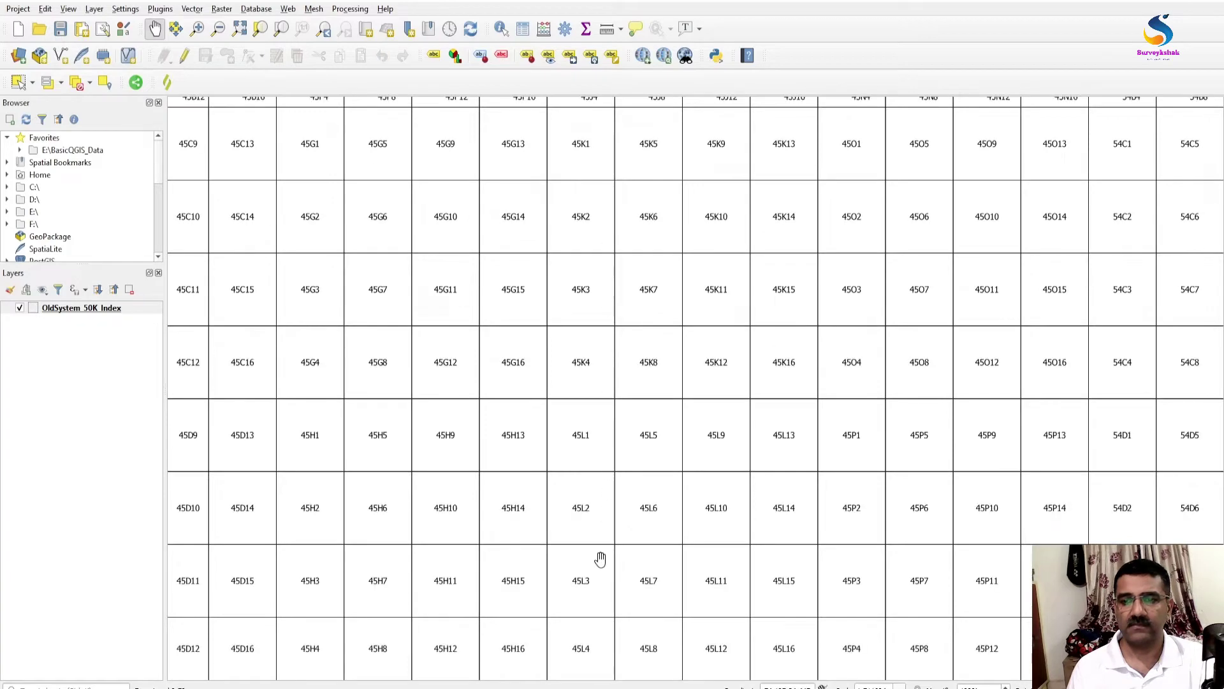
left_click_drag(600, 559, 539, 182)
left_click_drag(544, 235, 519, 319)
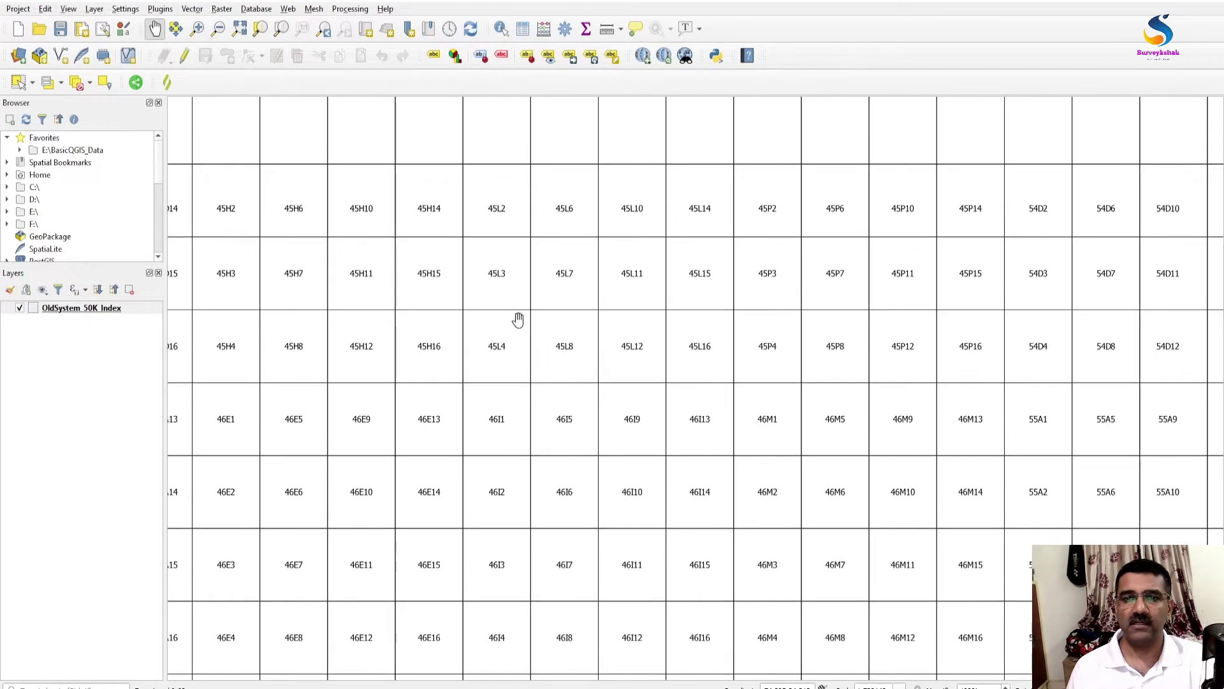
left_click_drag(528, 262, 363, 347)
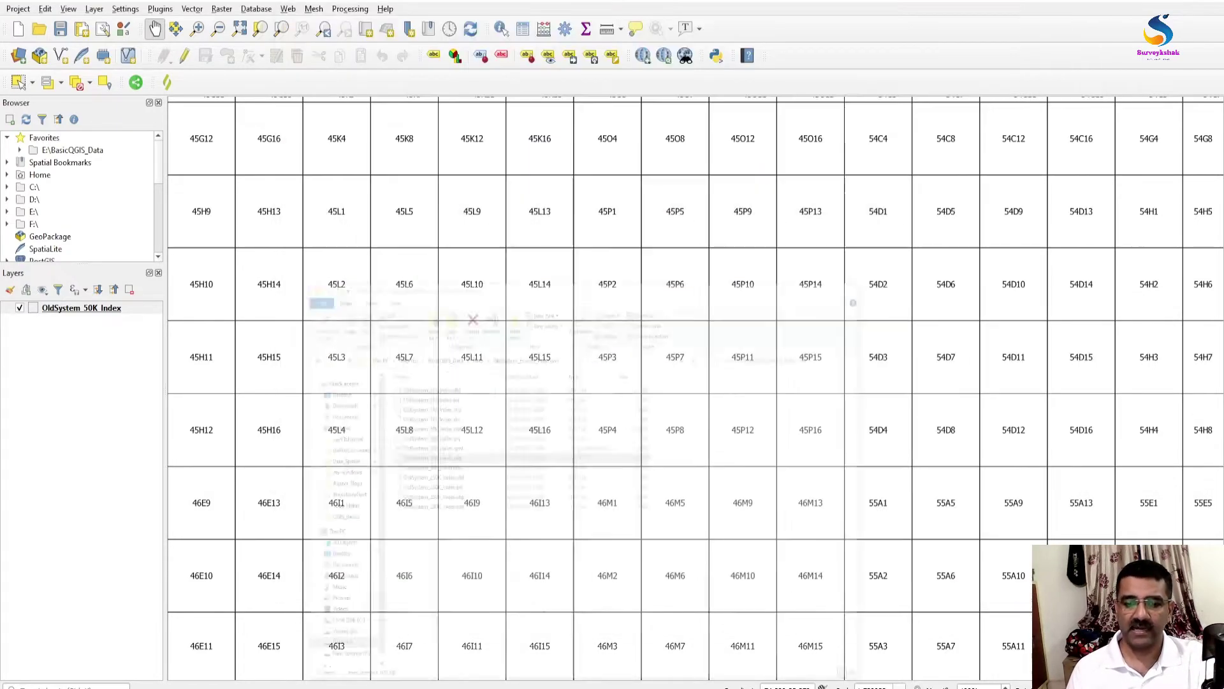
Drag PROGRESS.xlsx from the Data folder into QGIS and place PROGRESS Sheet1 below OldSystem_50K_Index.
left_click(513, 631)
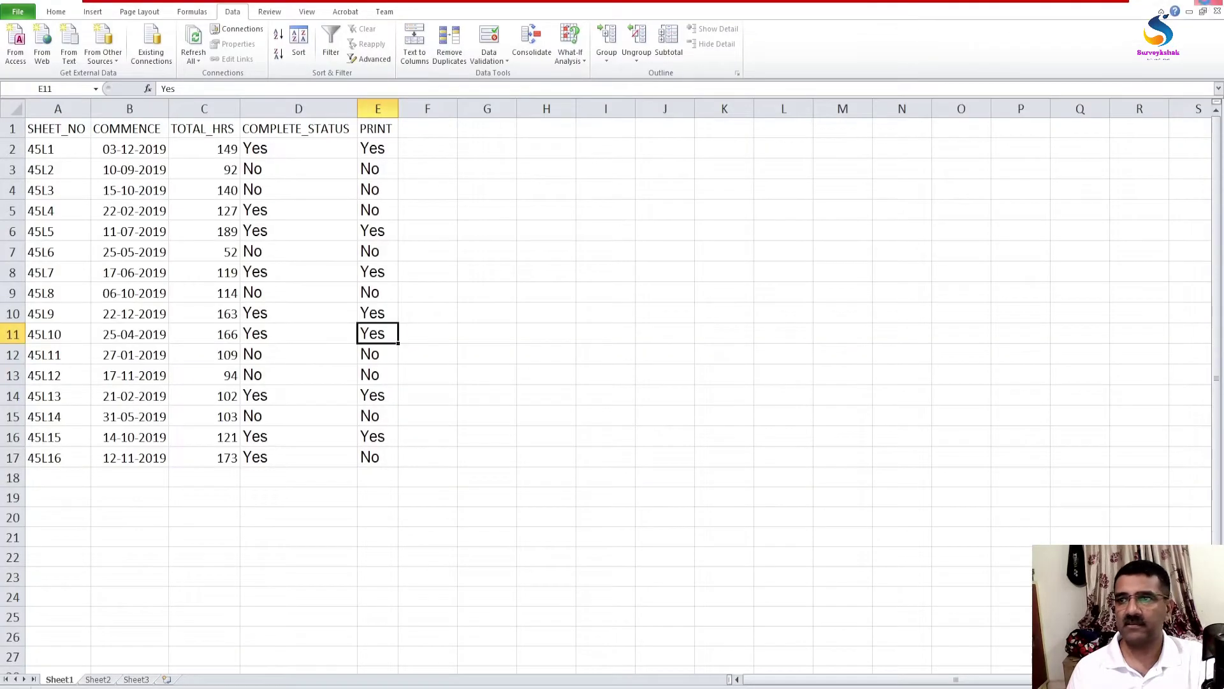
left_click(1197, 6)
key("alt+Tab")
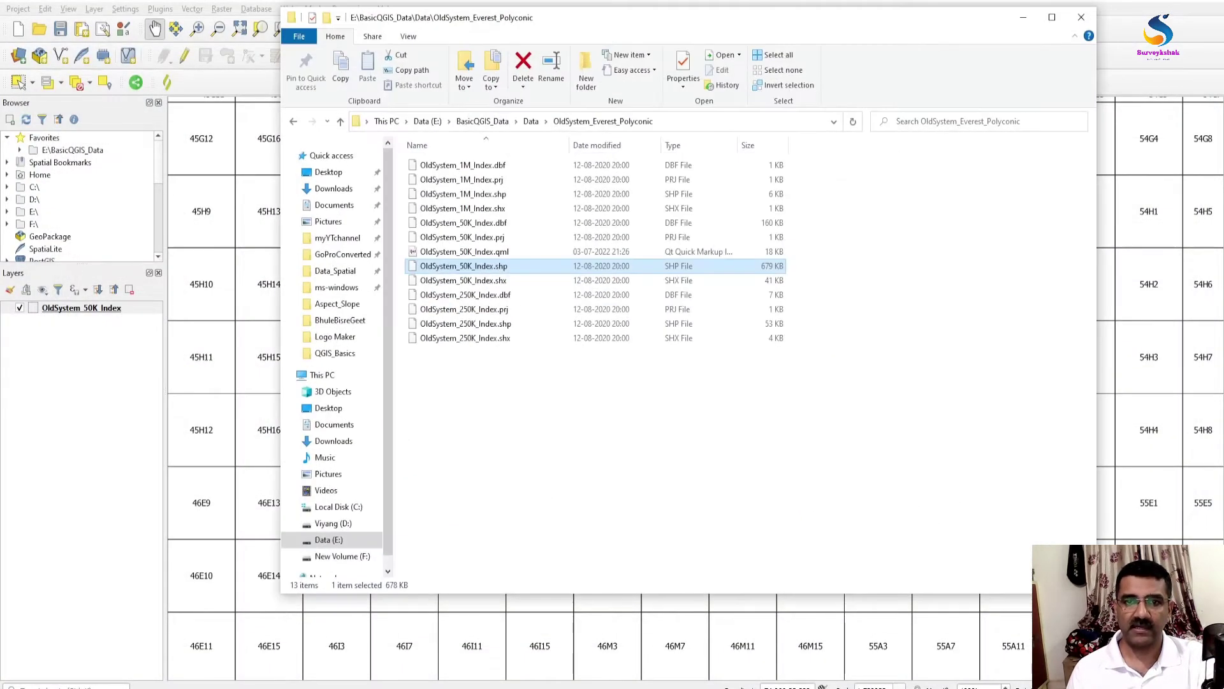
left_click(531, 122)
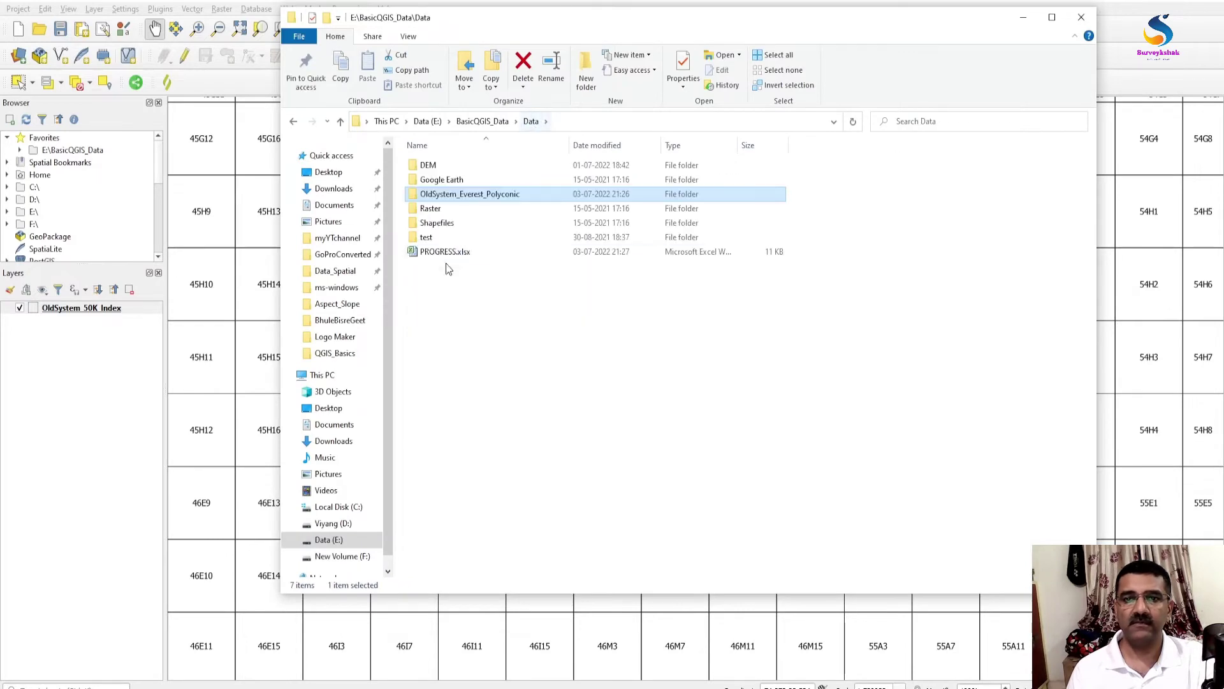
left_click_drag(446, 253, 56, 434)
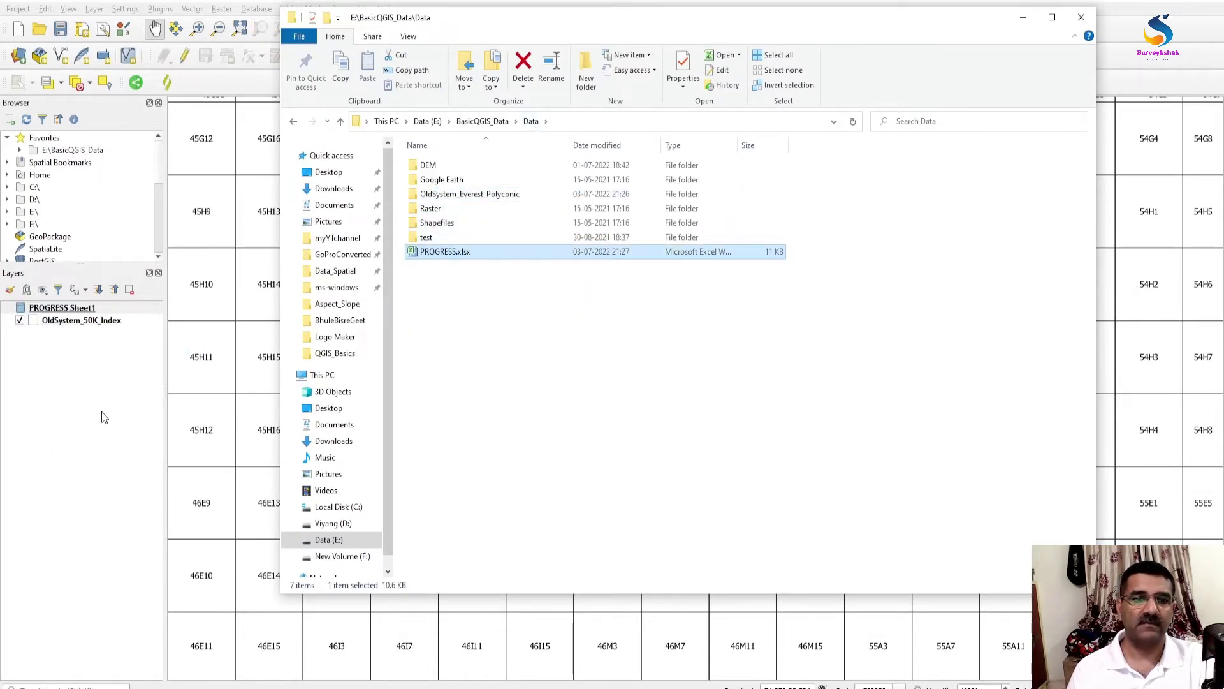
left_click(1023, 18)
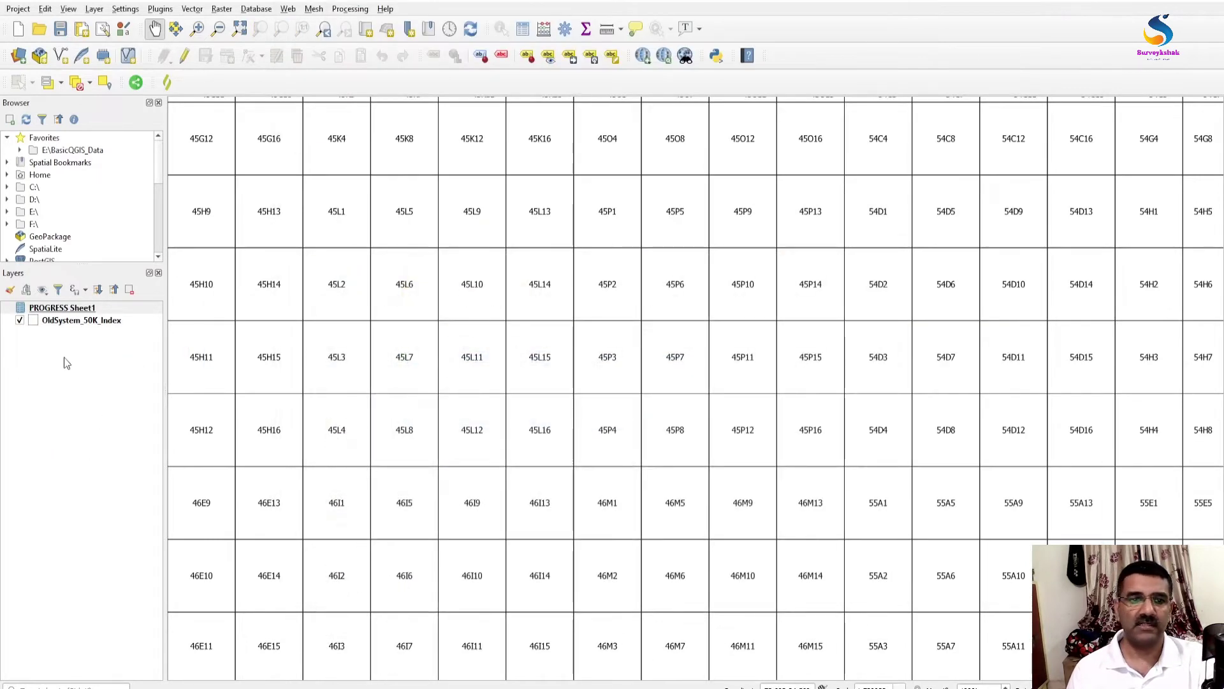
left_click_drag(62, 311, 57, 362)
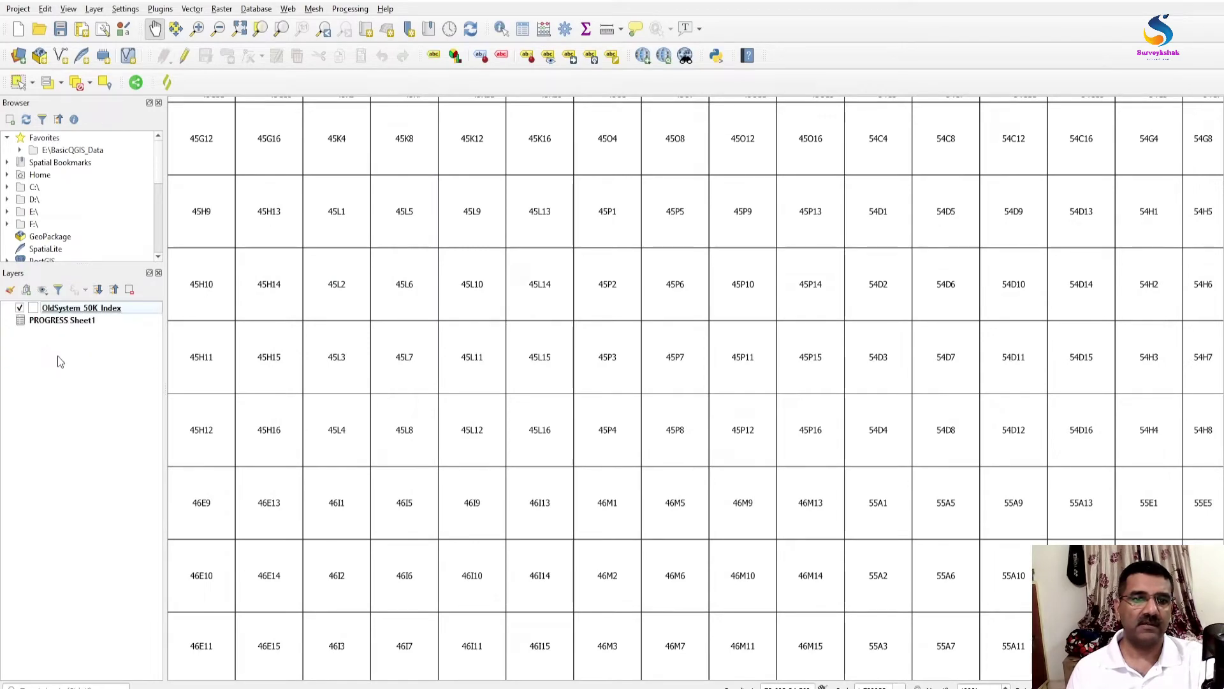
left_click(59, 321)
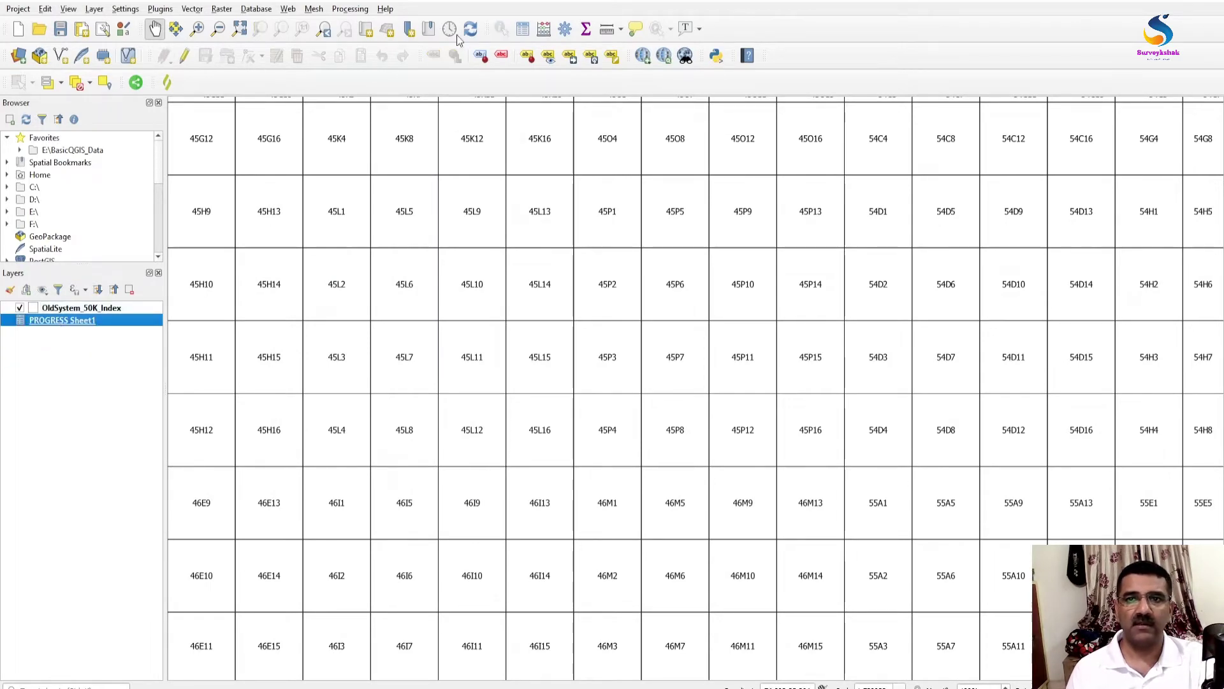
left_click(522, 29)
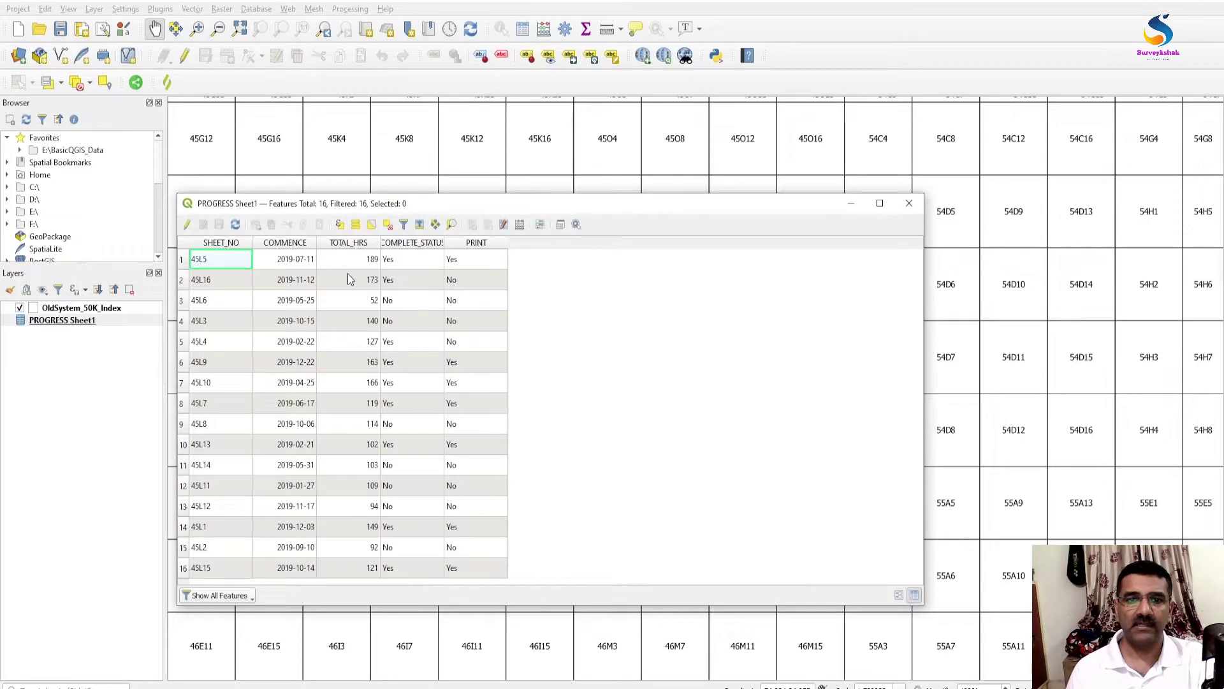
double_click(444, 243)
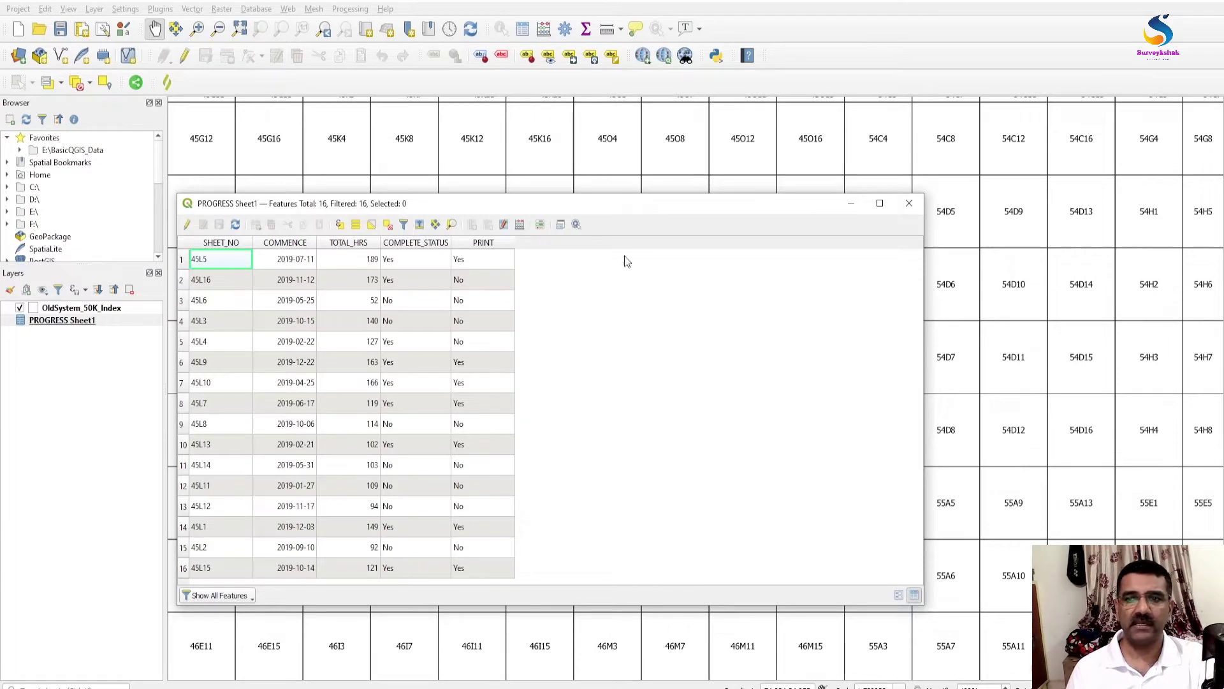
left_click(908, 209)
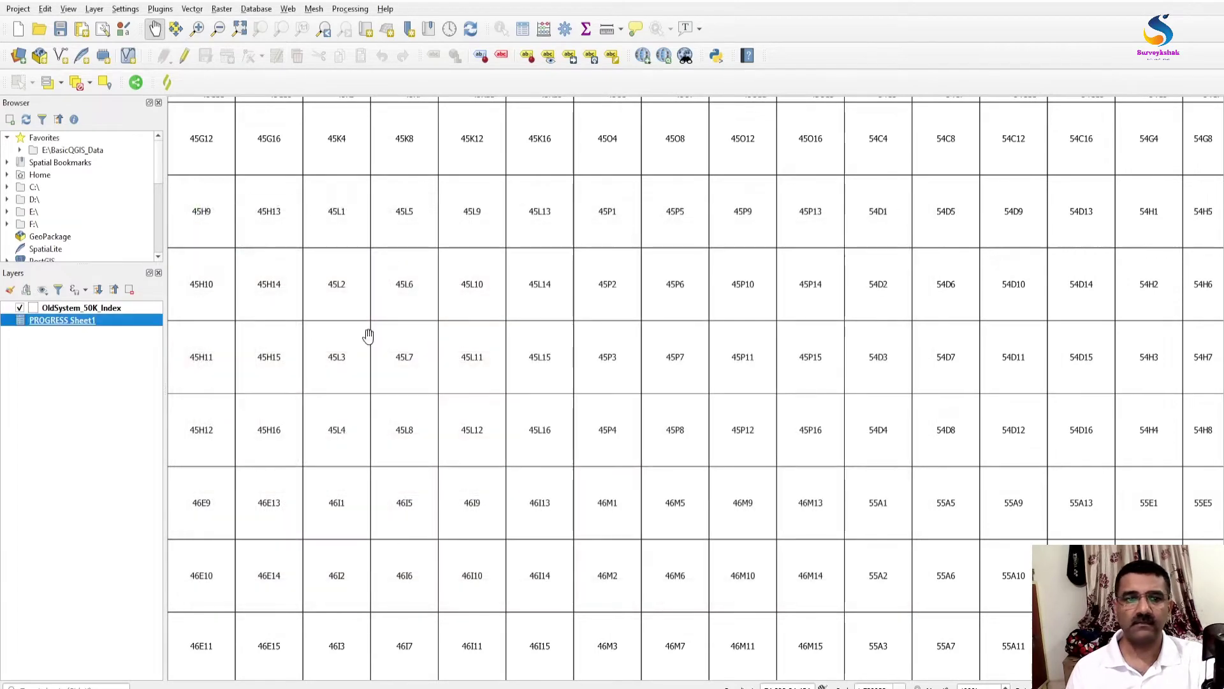
left_click(83, 310)
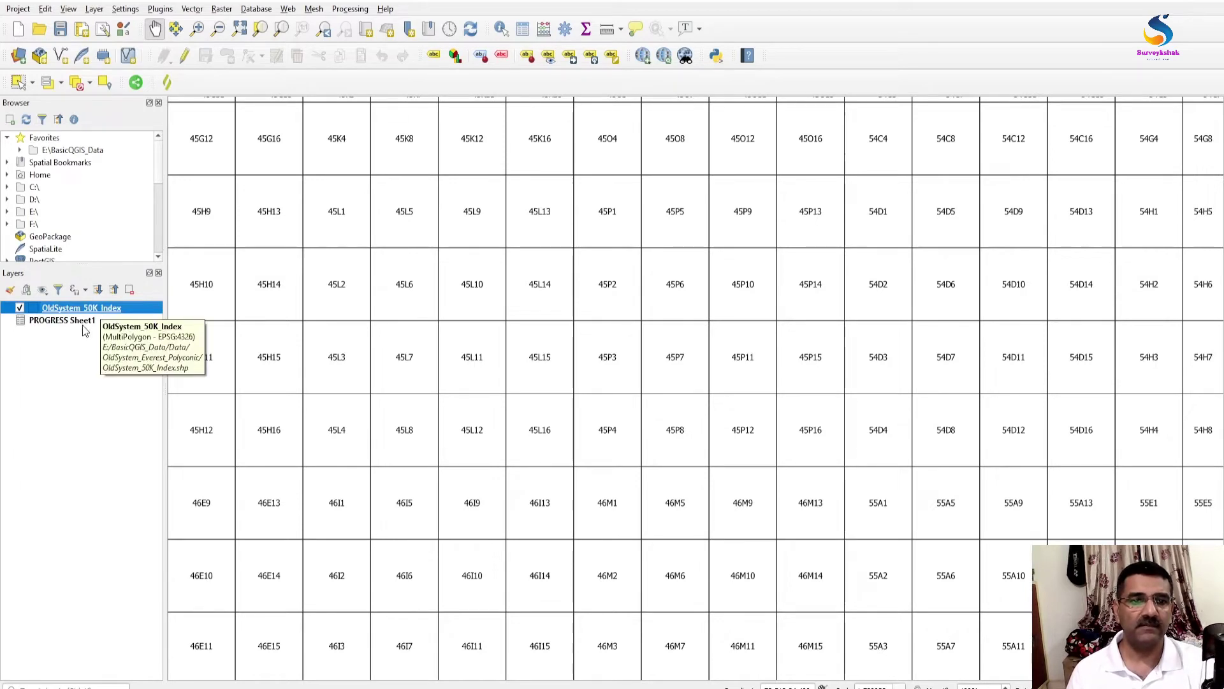
left_click(82, 320)
left_click(91, 311)
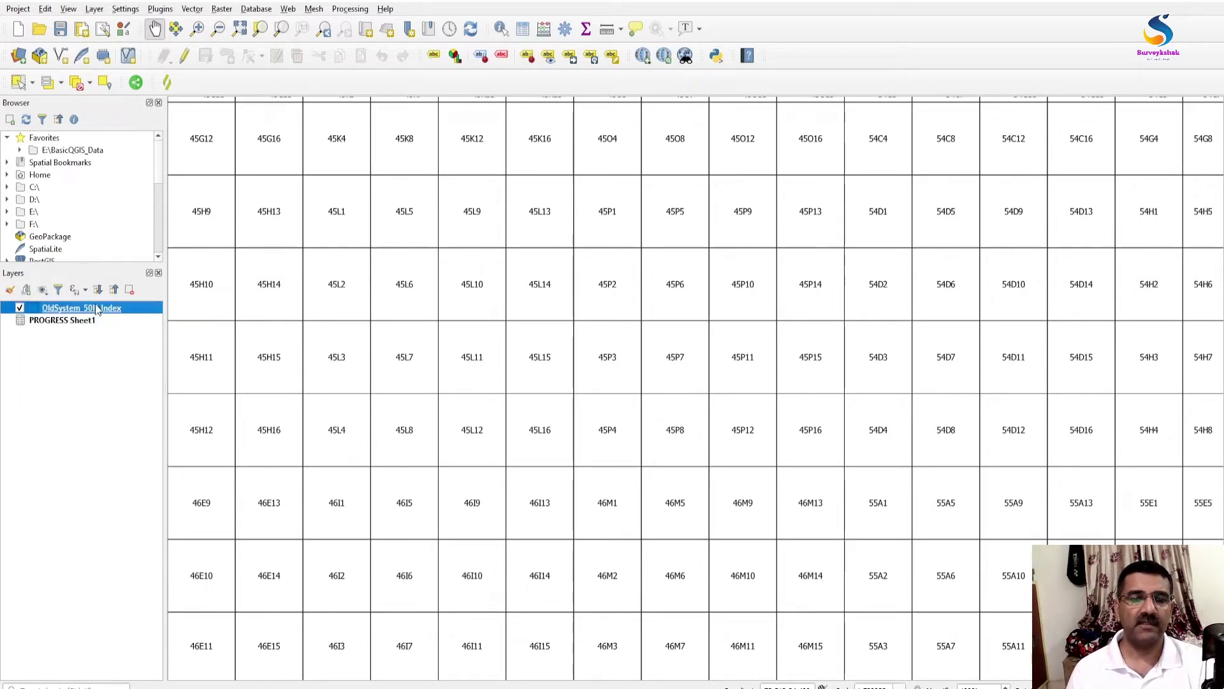
Start a new vector join on the index layer using PROGRESS Sheet1 with join field SHEET_NO.
right_click(95, 306)
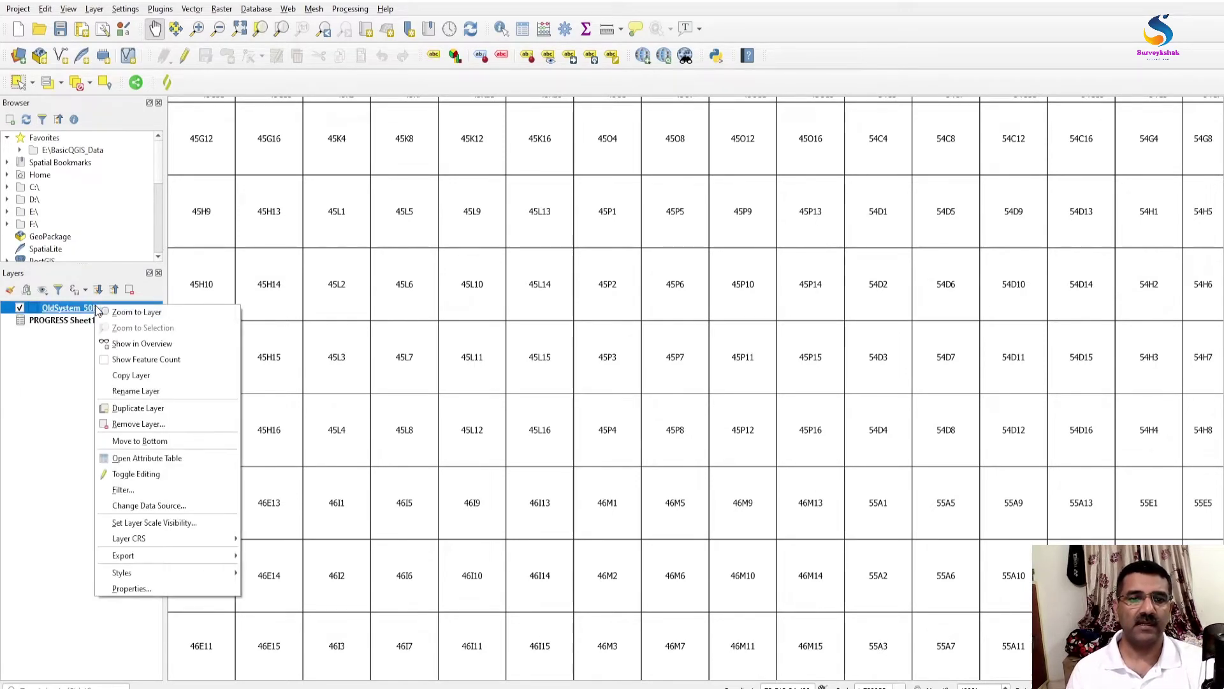
left_click(130, 588)
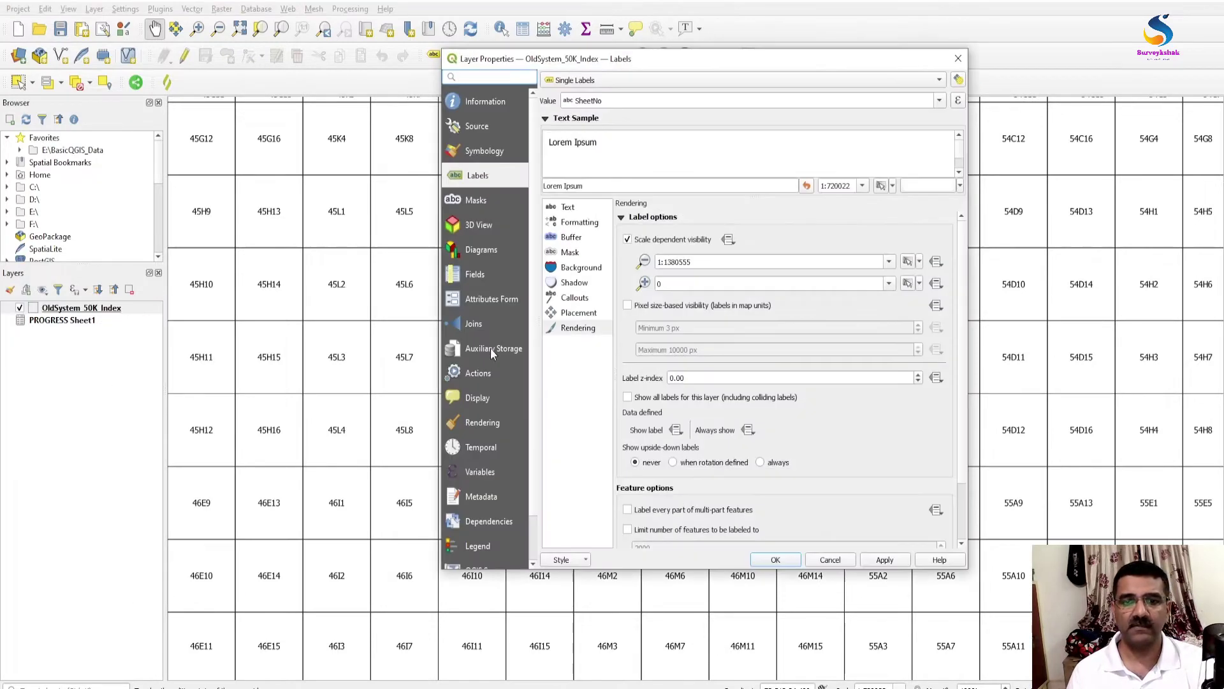
left_click(474, 326)
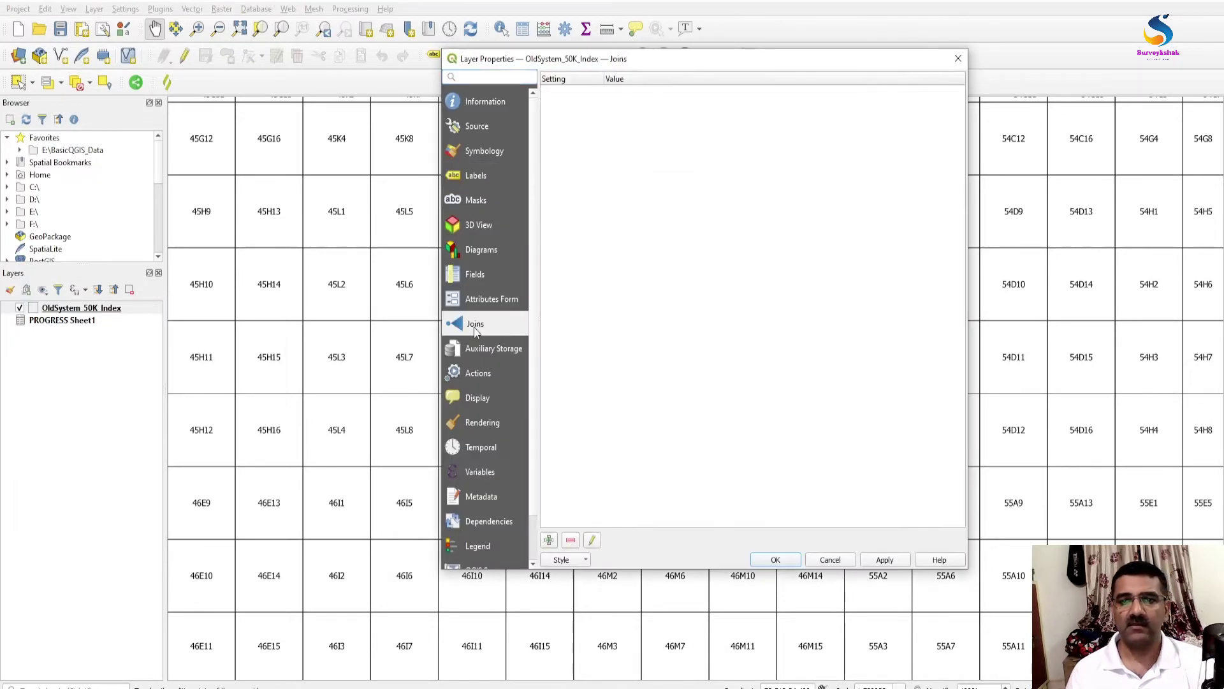
left_click(549, 540)
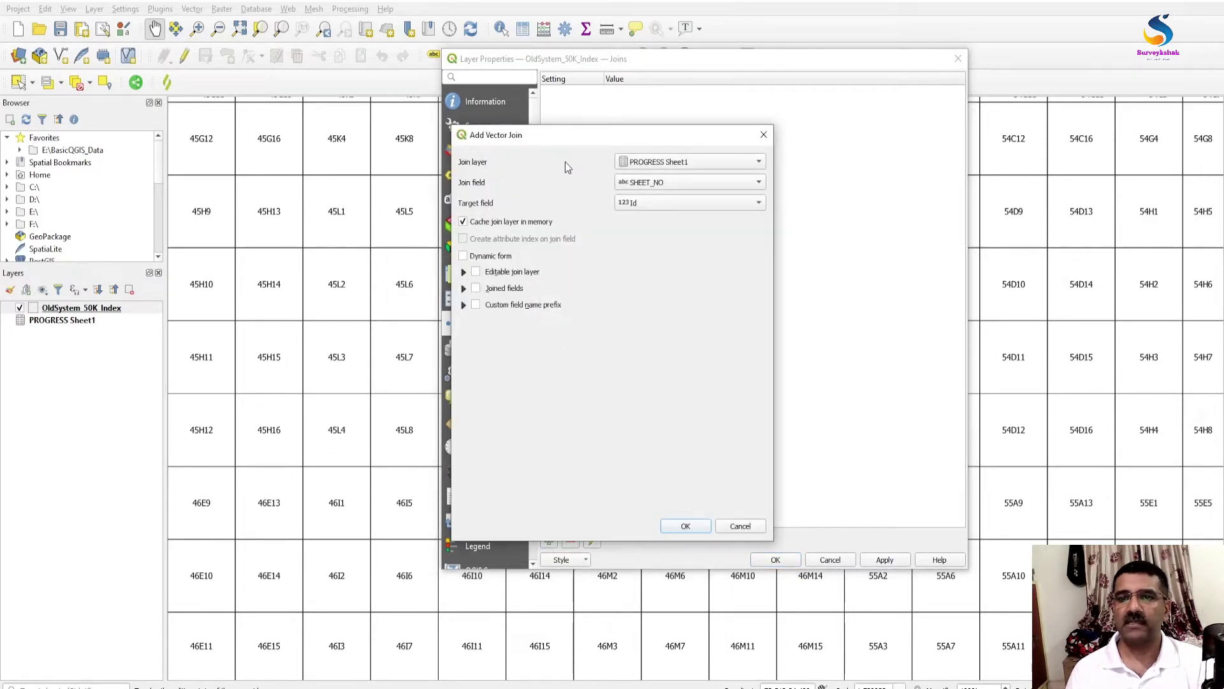
left_click(634, 162)
left_click(655, 159)
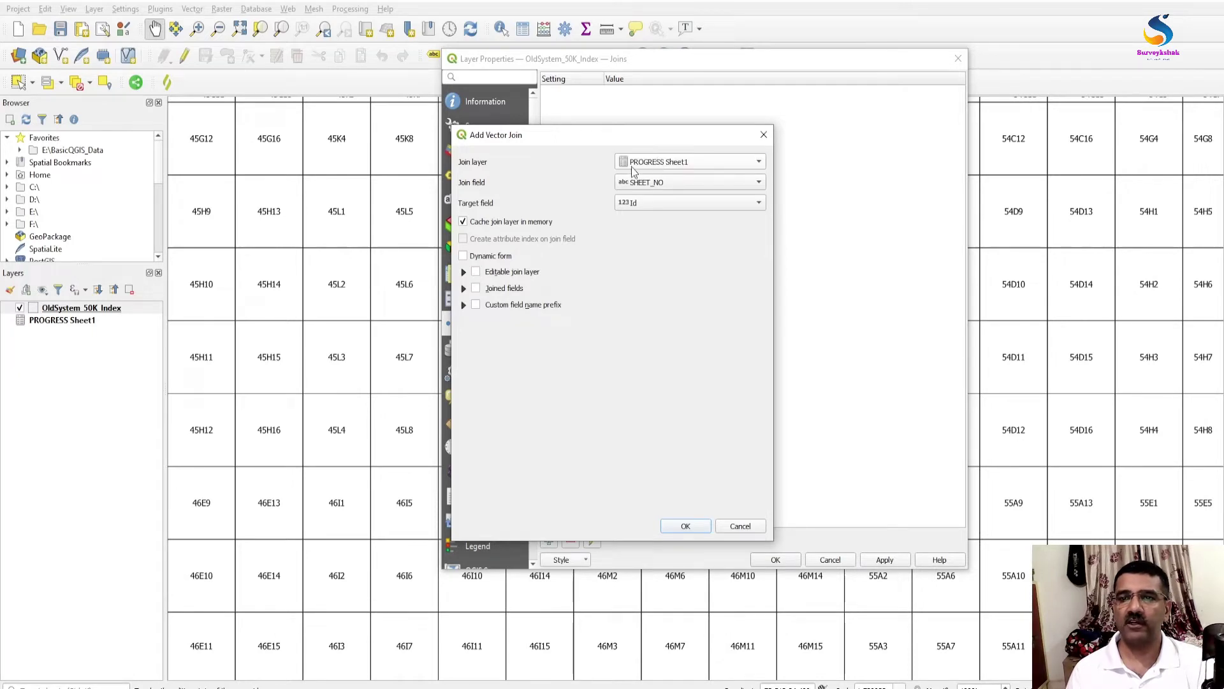
left_click(649, 182)
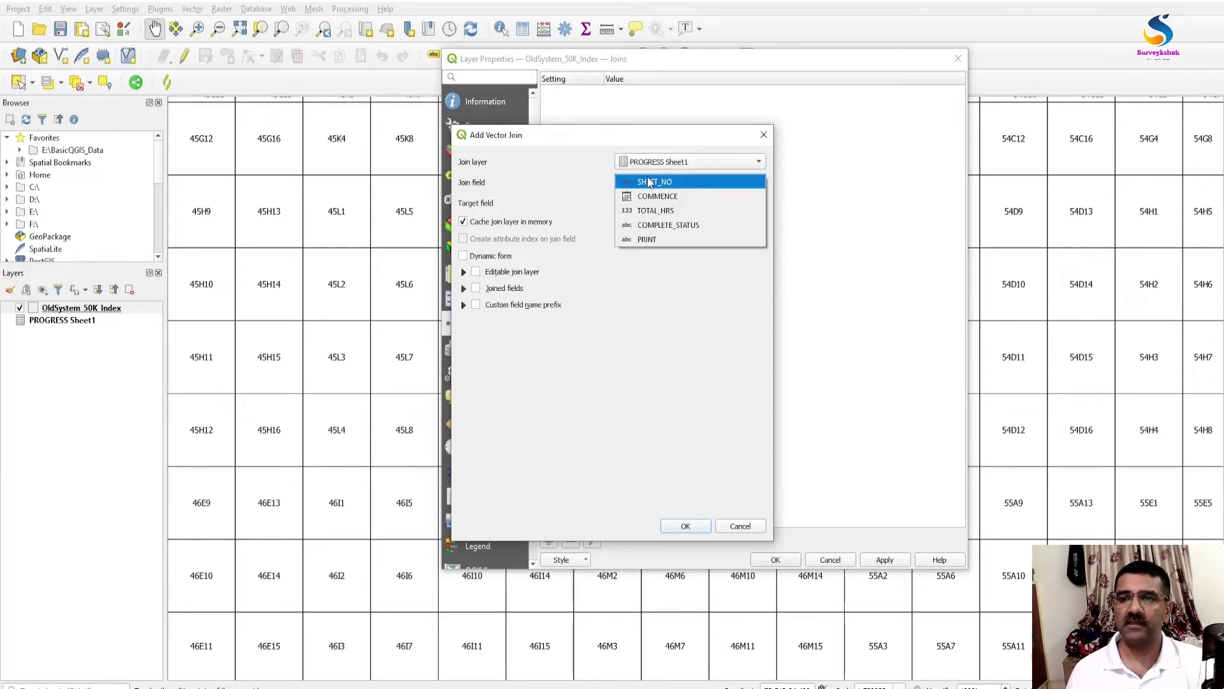
left_click(654, 183)
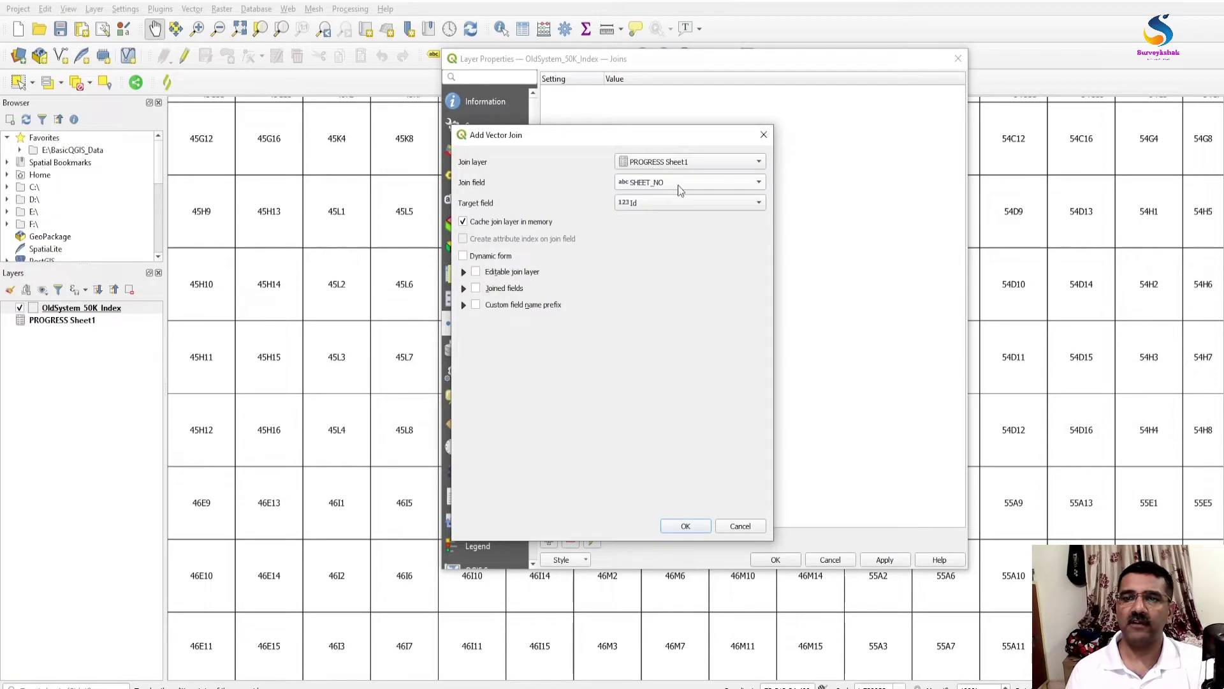
left_click(645, 185)
left_click(645, 184)
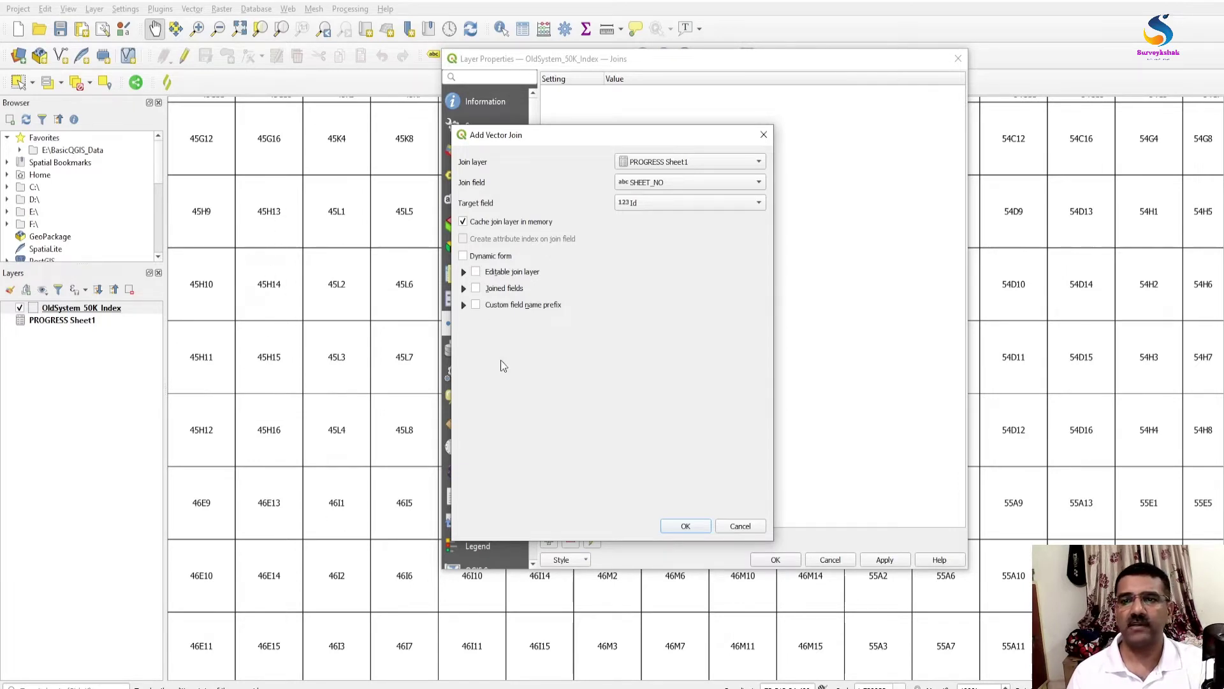
Set the target field to SheetNo and double-check the join layer and field selections.
left_click(641, 201)
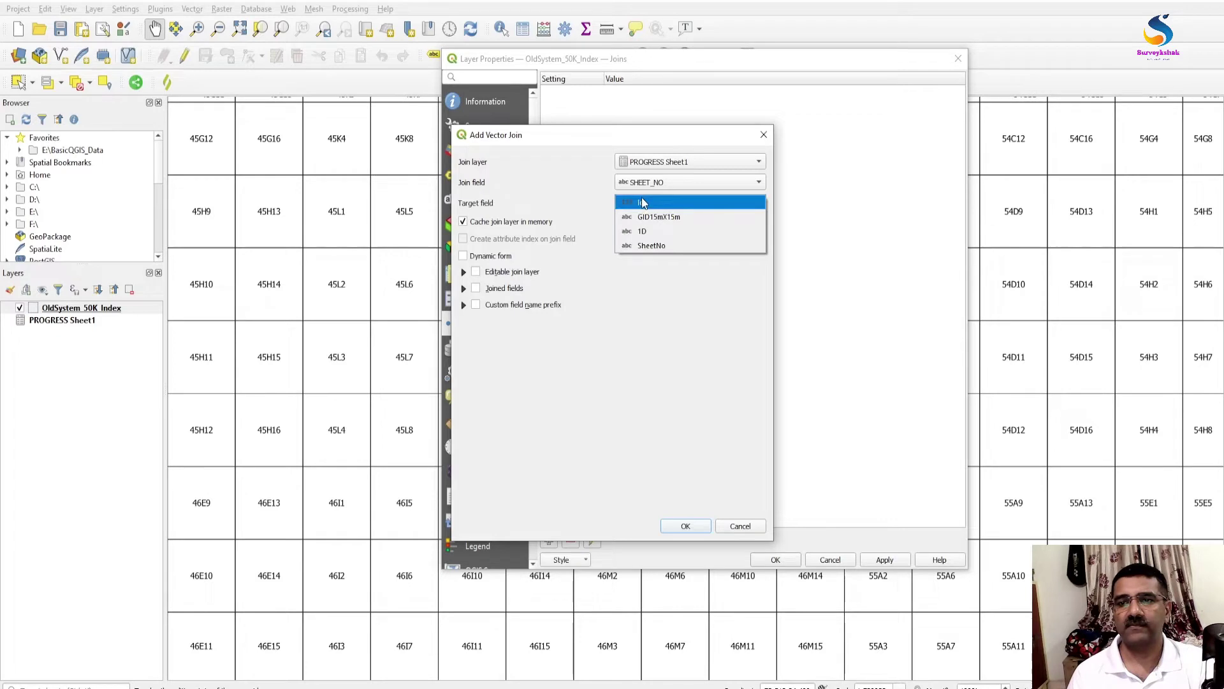
left_click(672, 254)
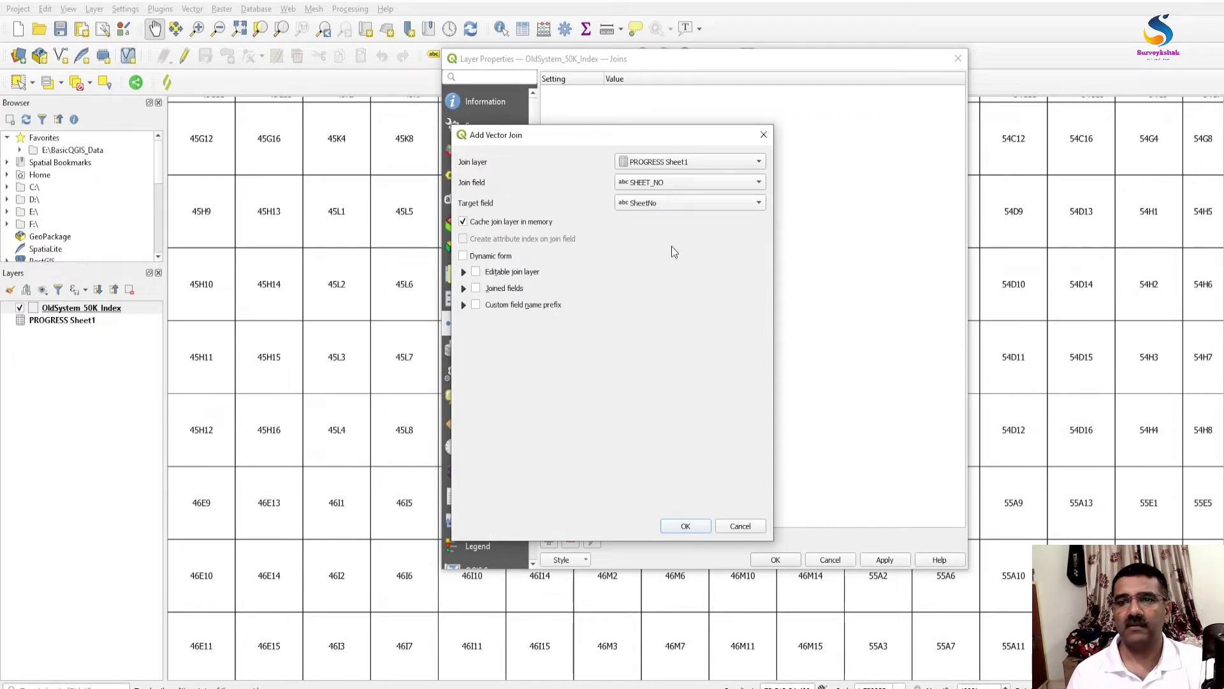
left_click(655, 159)
left_click(684, 162)
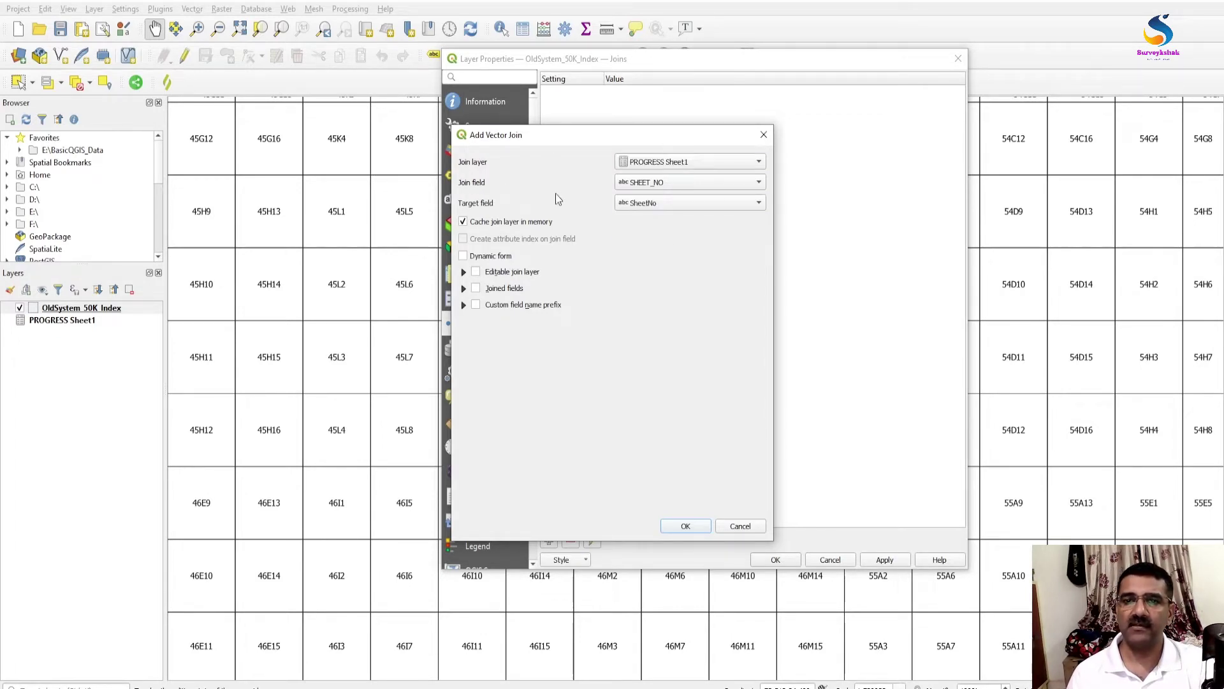
left_click(649, 184)
left_click(649, 183)
left_click(631, 209)
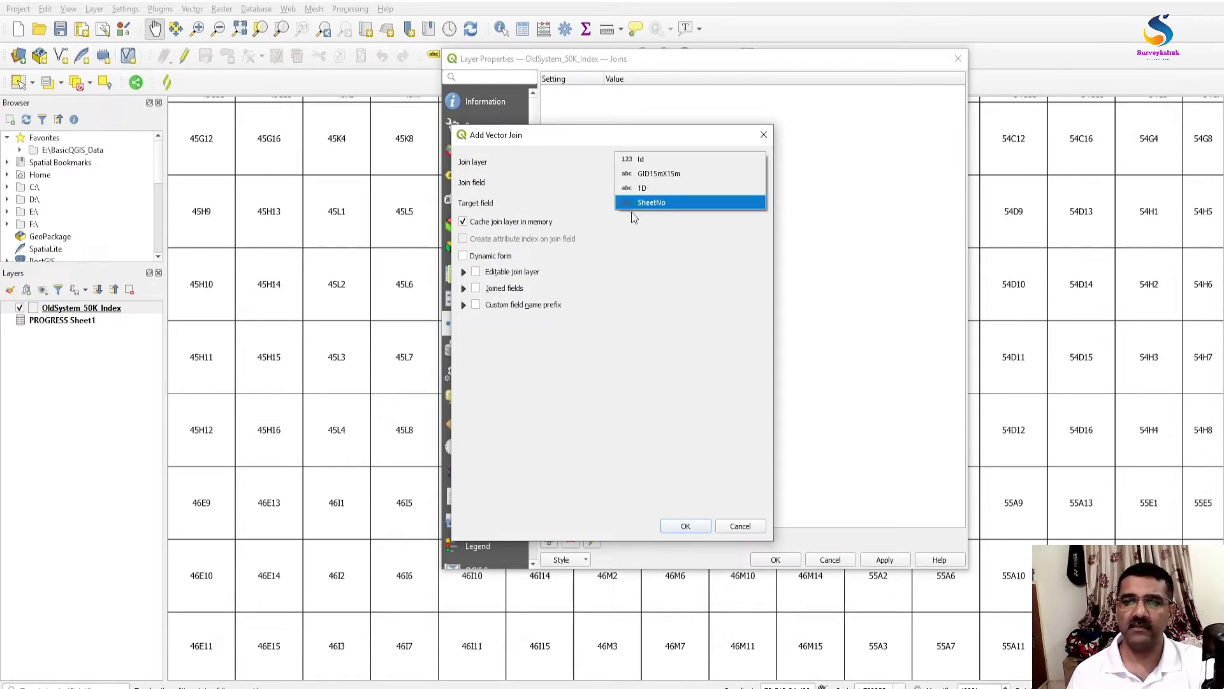
left_click(649, 203)
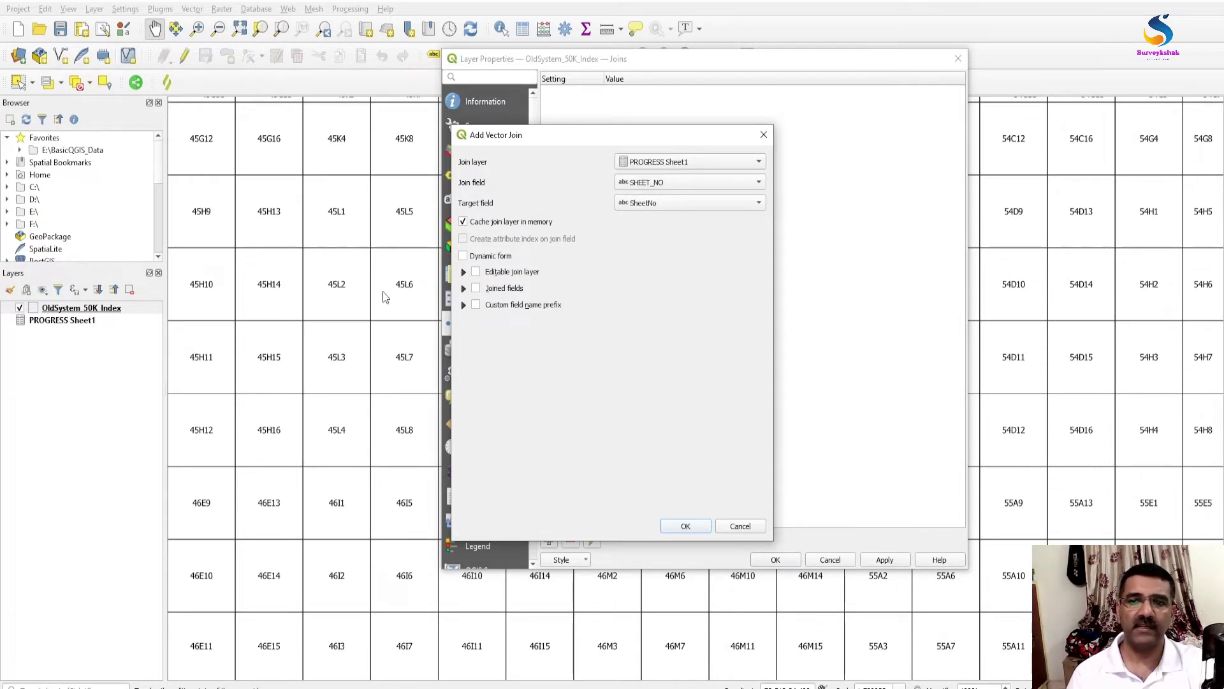
left_click(643, 211)
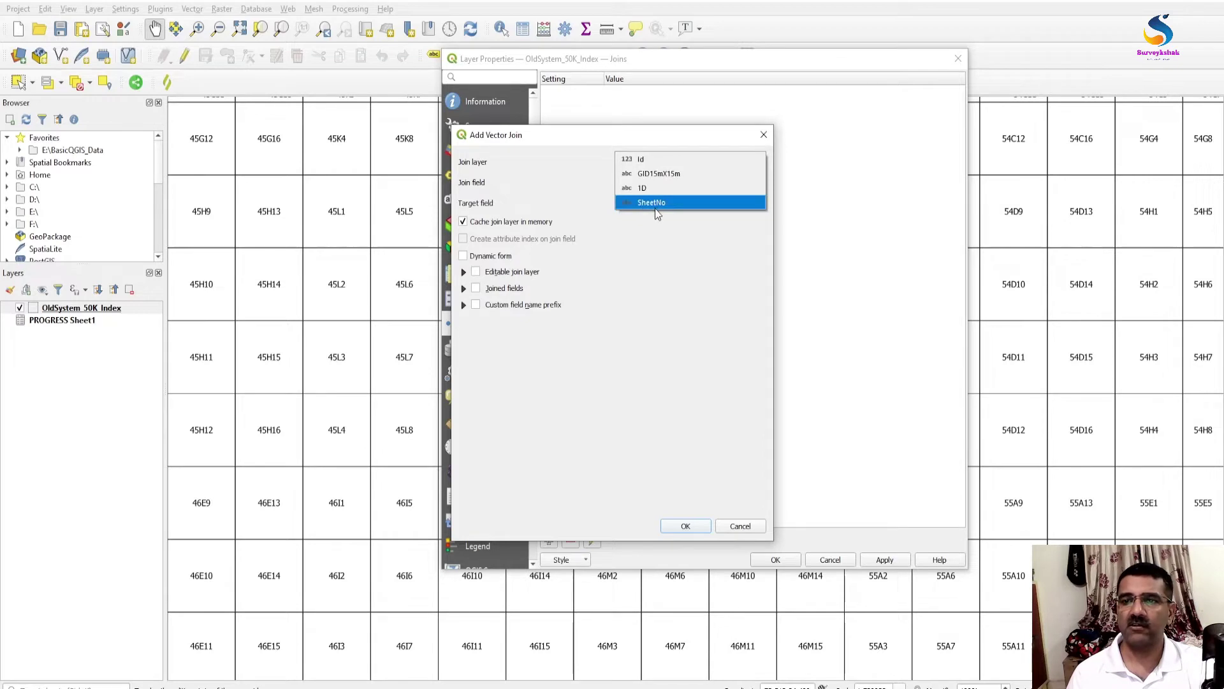
left_click(656, 204)
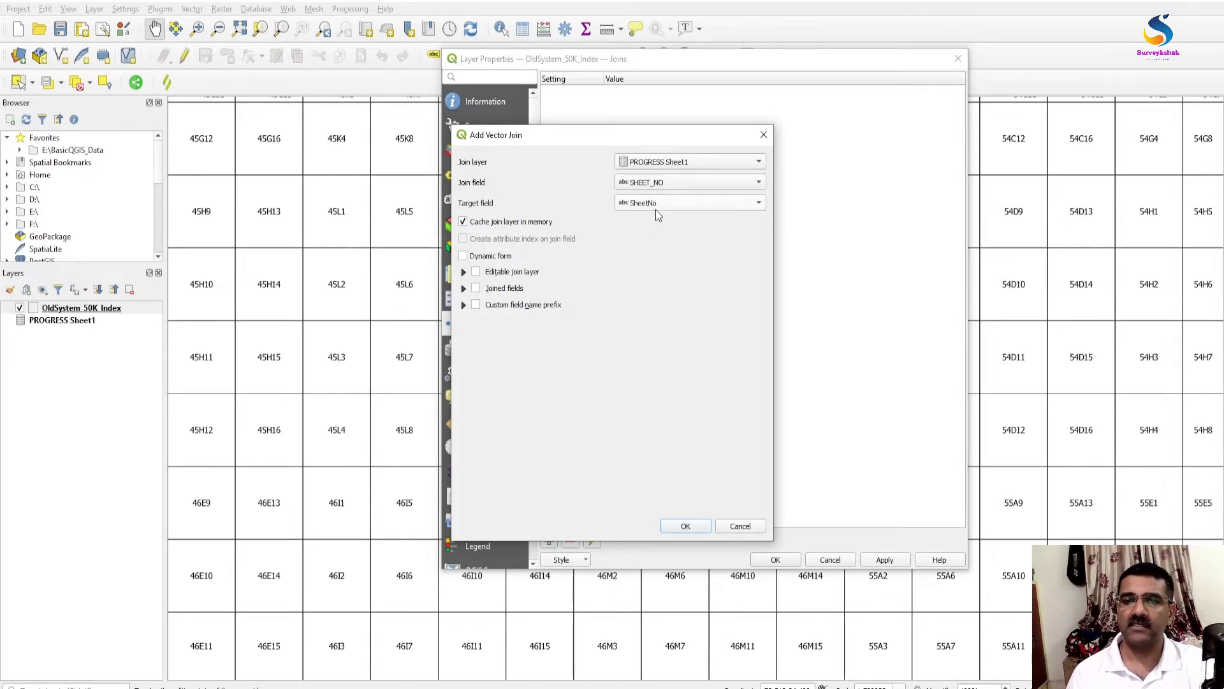
Limit joined fields to TOTAL_HRS, COMPLETE_STATUS and PRINT, then confirm the join and layer properties.
left_click(464, 288)
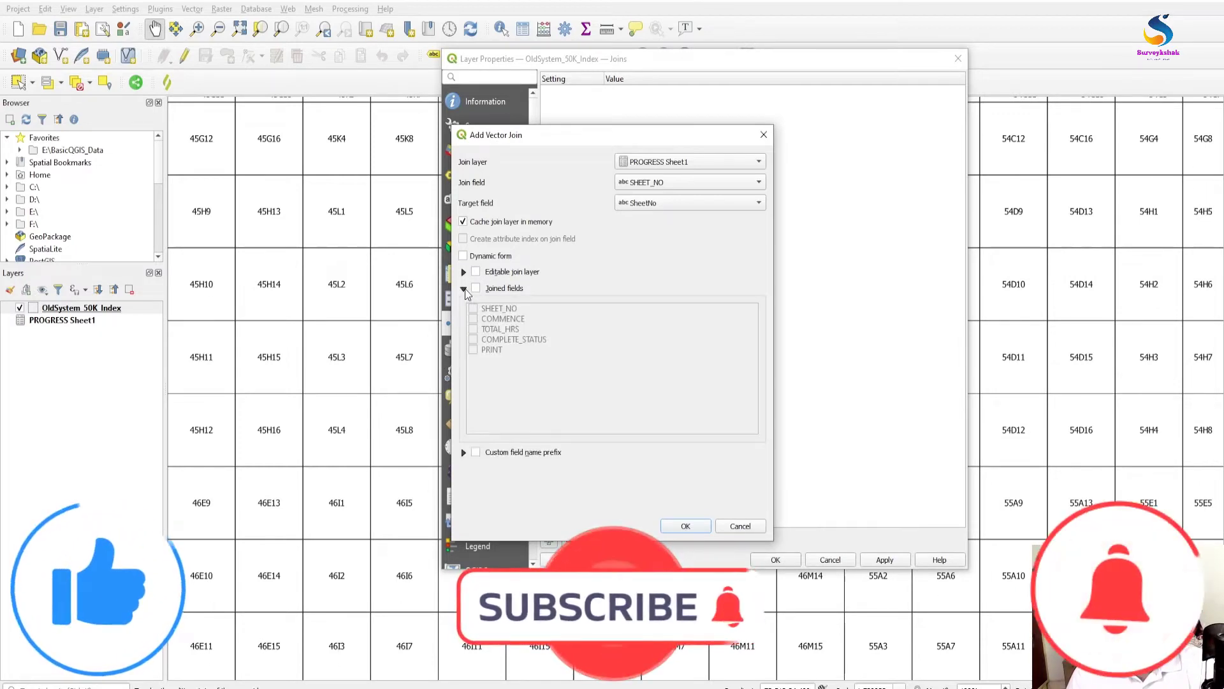
left_click(476, 289)
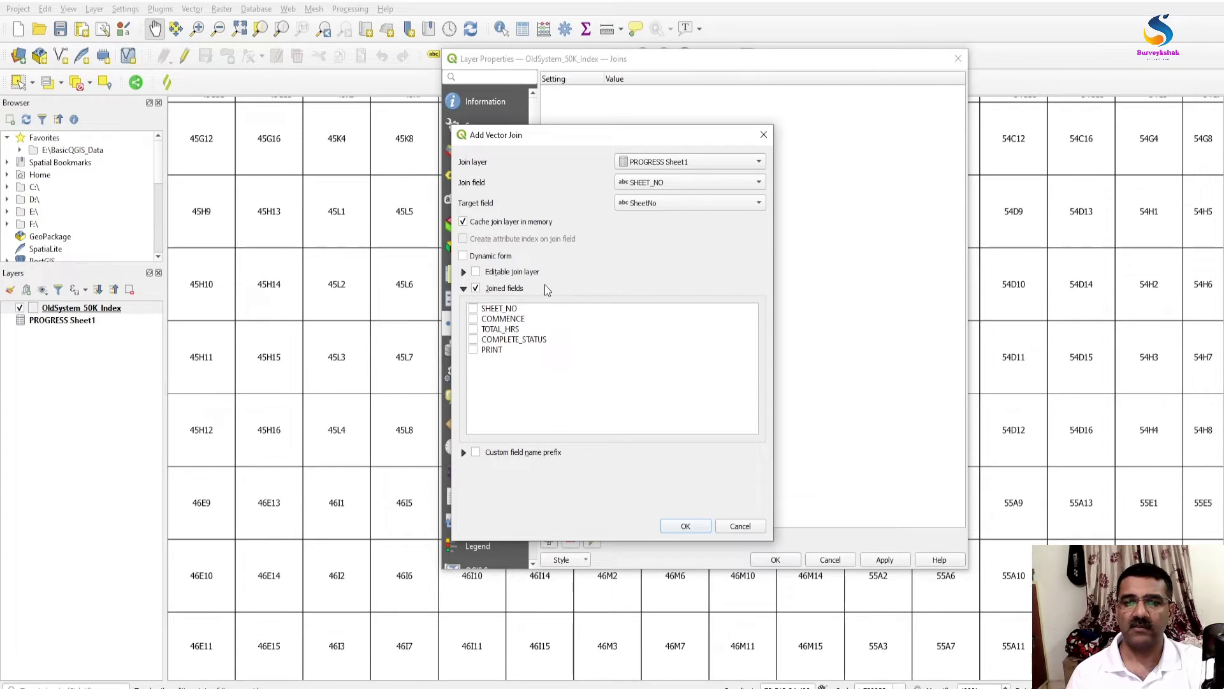
left_click(474, 329)
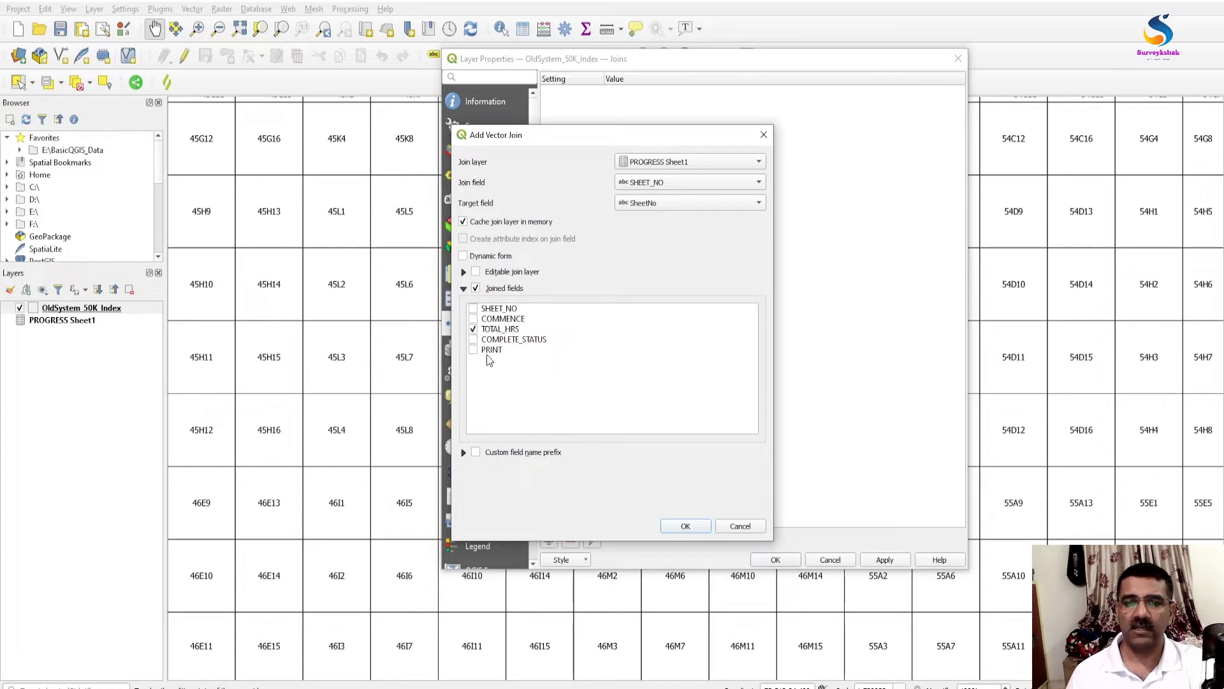
left_click(474, 339)
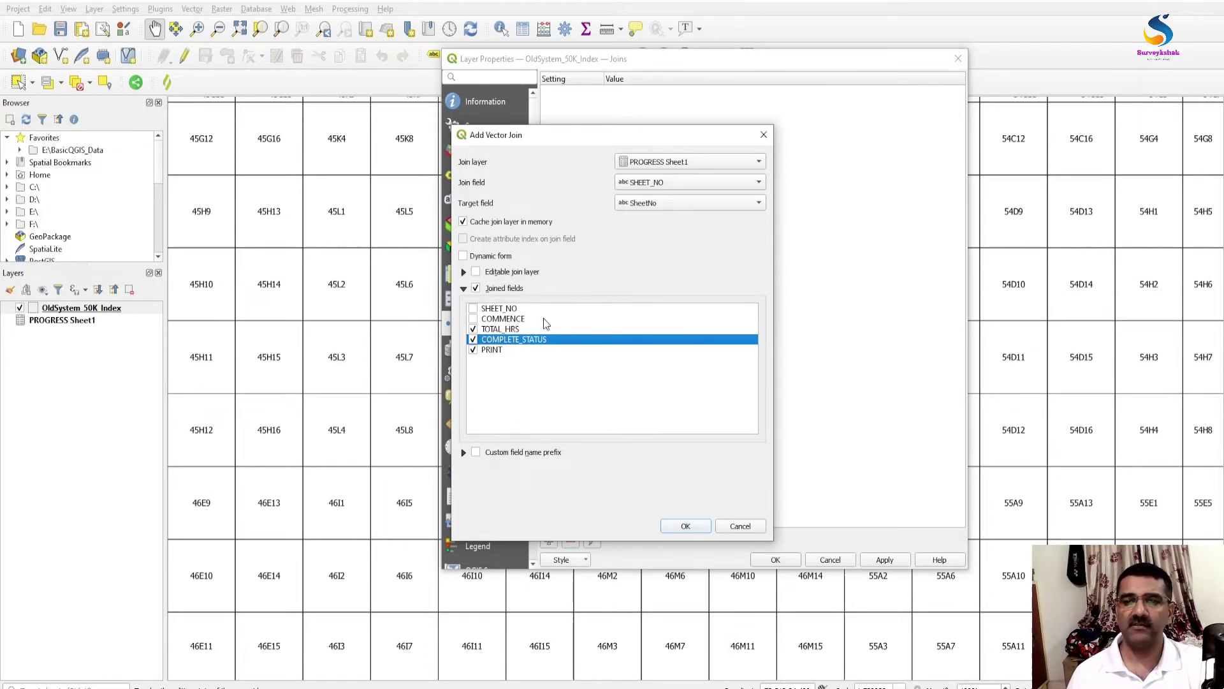
left_click(684, 526)
left_click(773, 560)
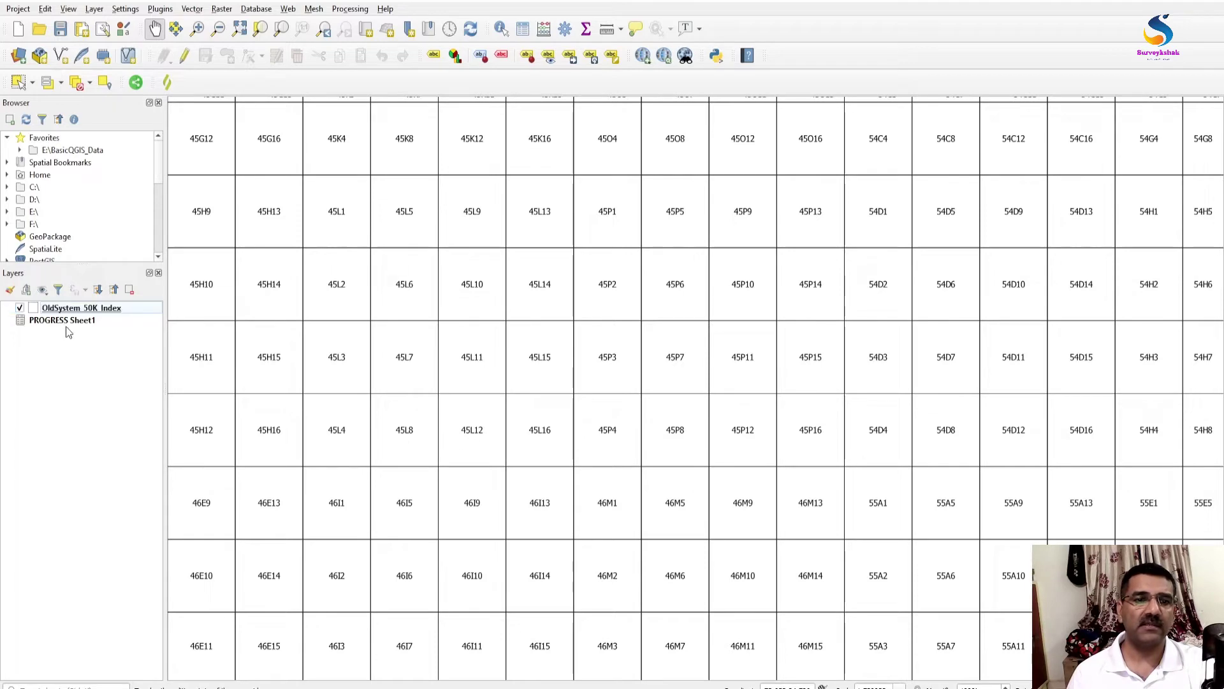
Open the index layer's attribute table and widen the TOTAL_HRS, COMPLETE_STATUS and PRINT columns to fit.
left_click(519, 36)
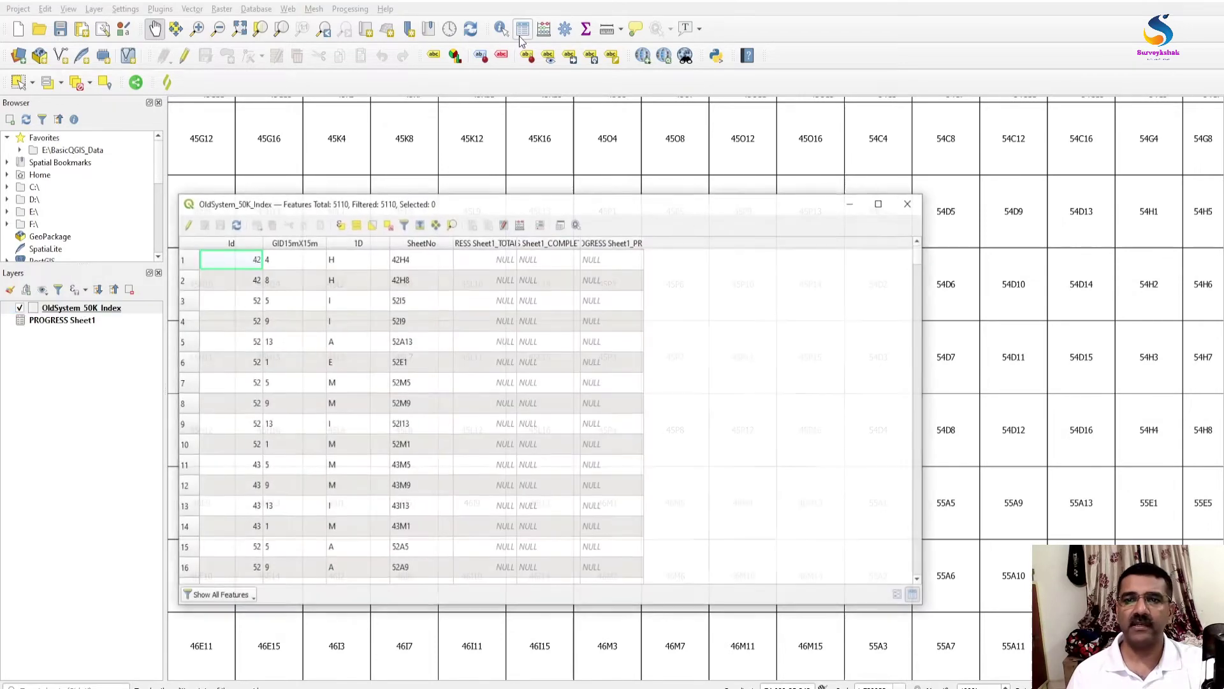
double_click(516, 243)
double_click(630, 243)
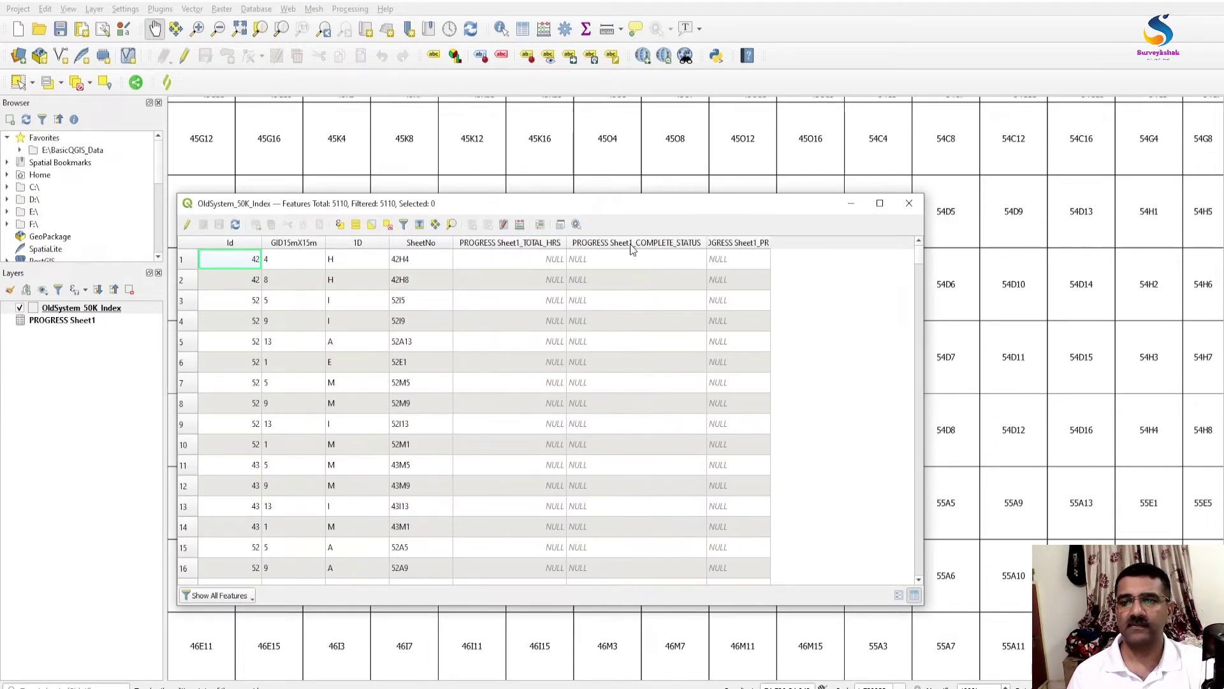
left_click_drag(770, 242, 815, 242)
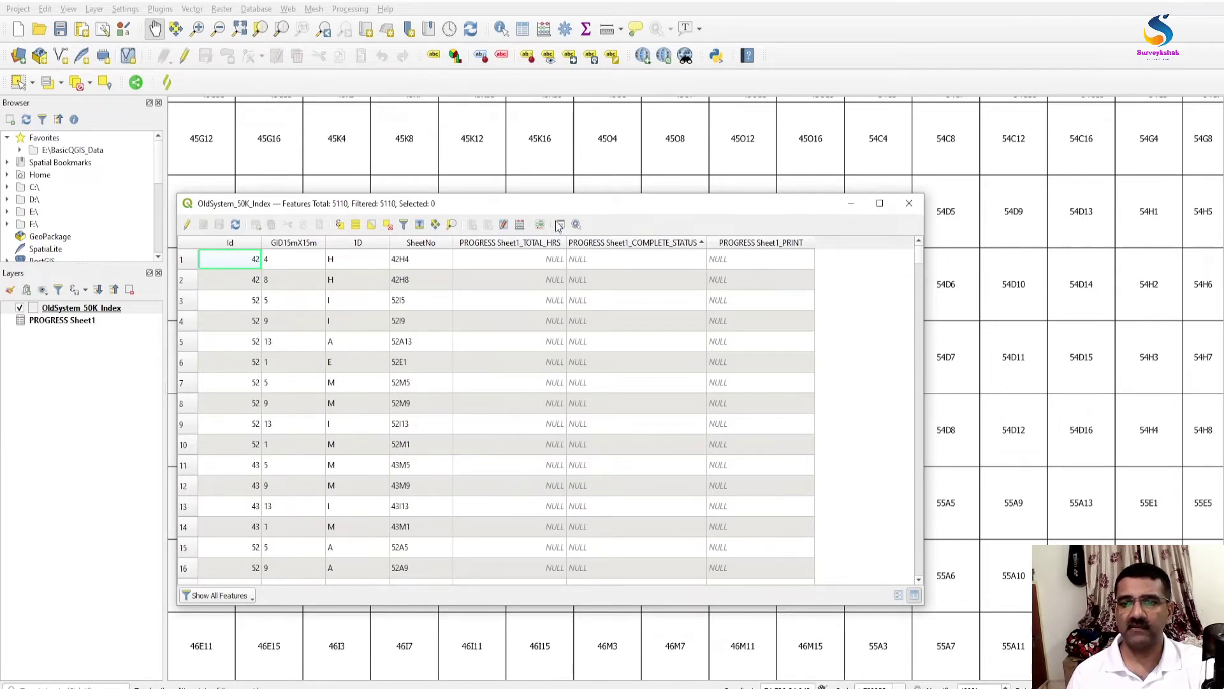
Sort the table by TOTAL_HRS descending, with sheet 45L5 at 163 hours on top.
left_click(555, 246)
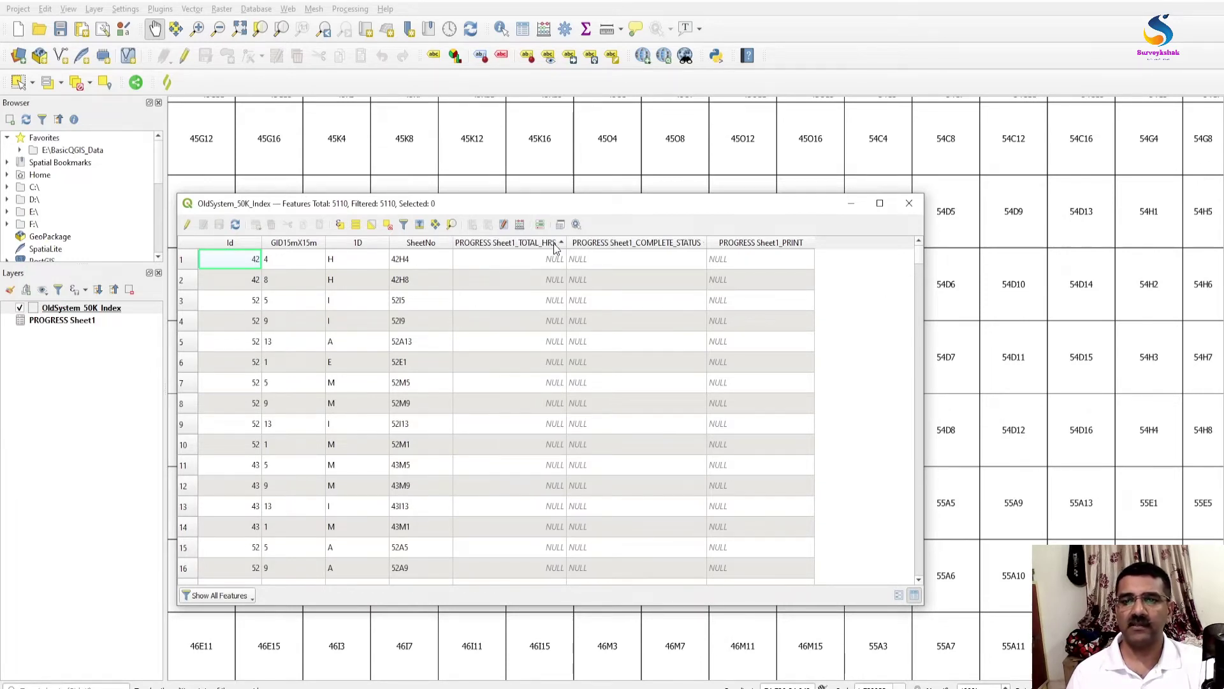
left_click(555, 245)
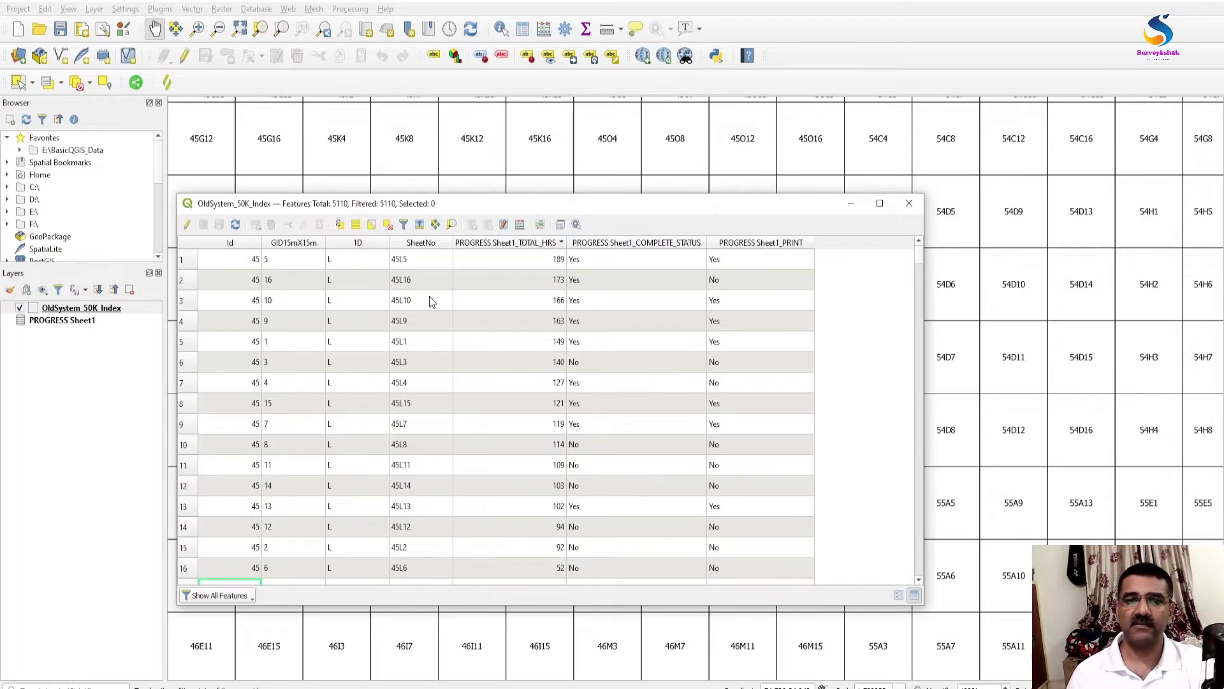
left_click(423, 260)
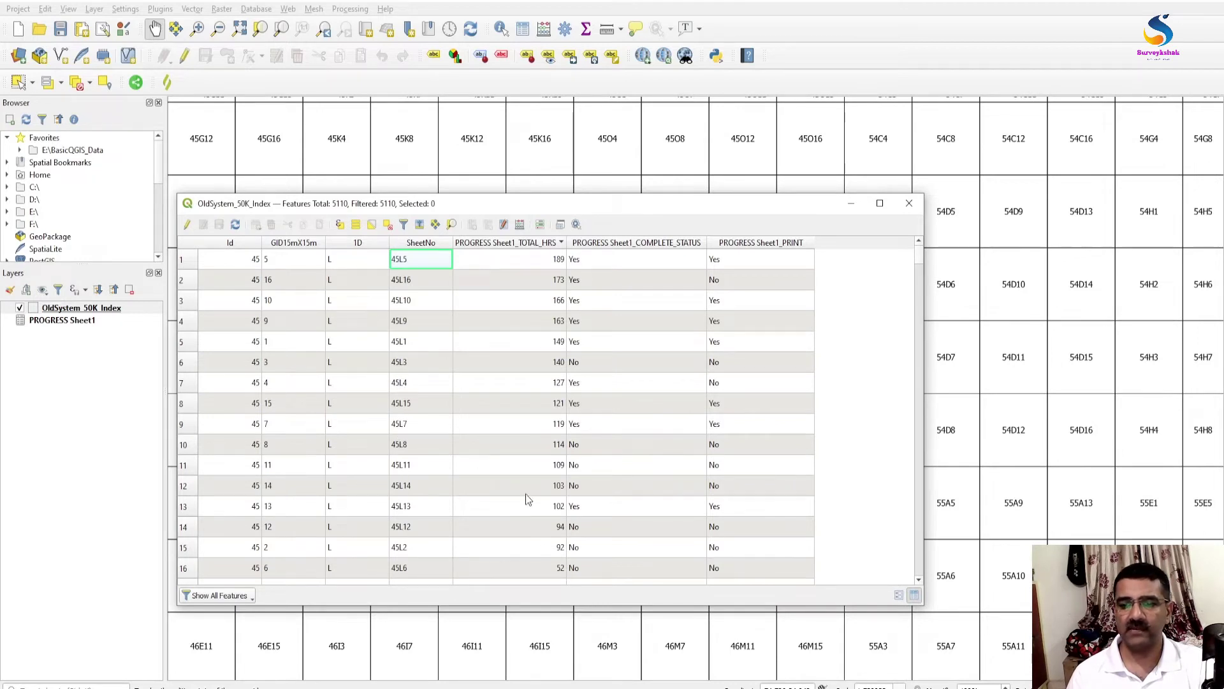
scroll(527, 495, "down", 2)
scroll(607, 459, "up", 1)
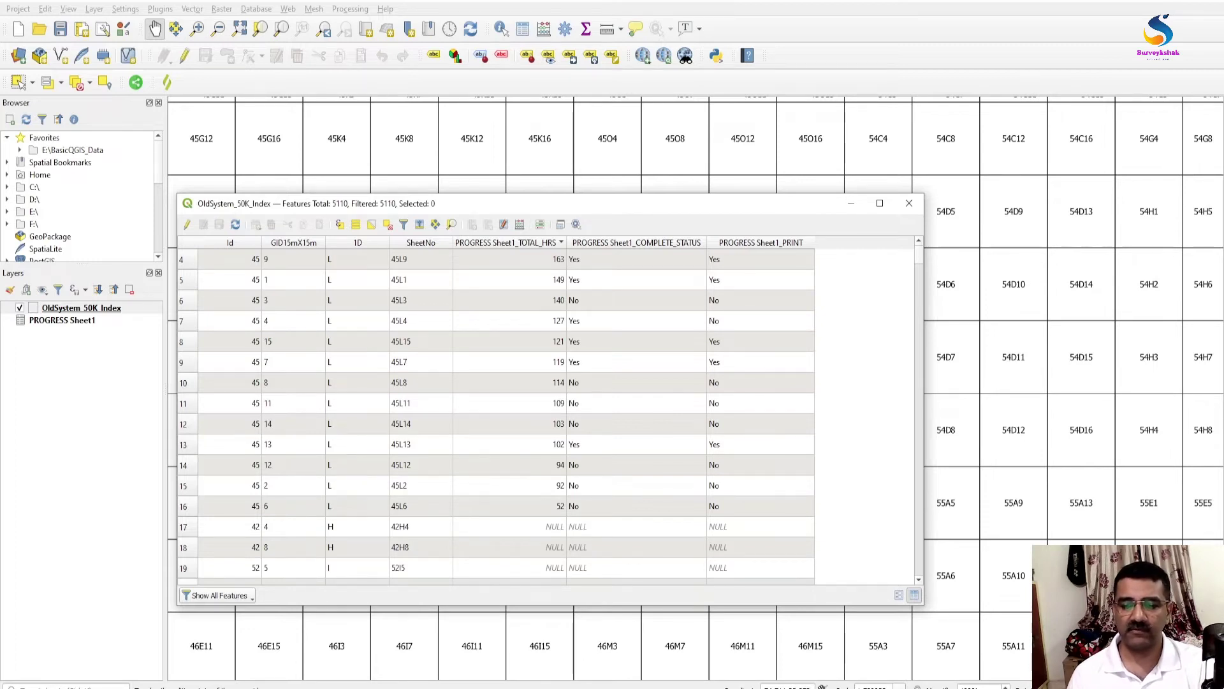
scroll(497, 497, "down", 3)
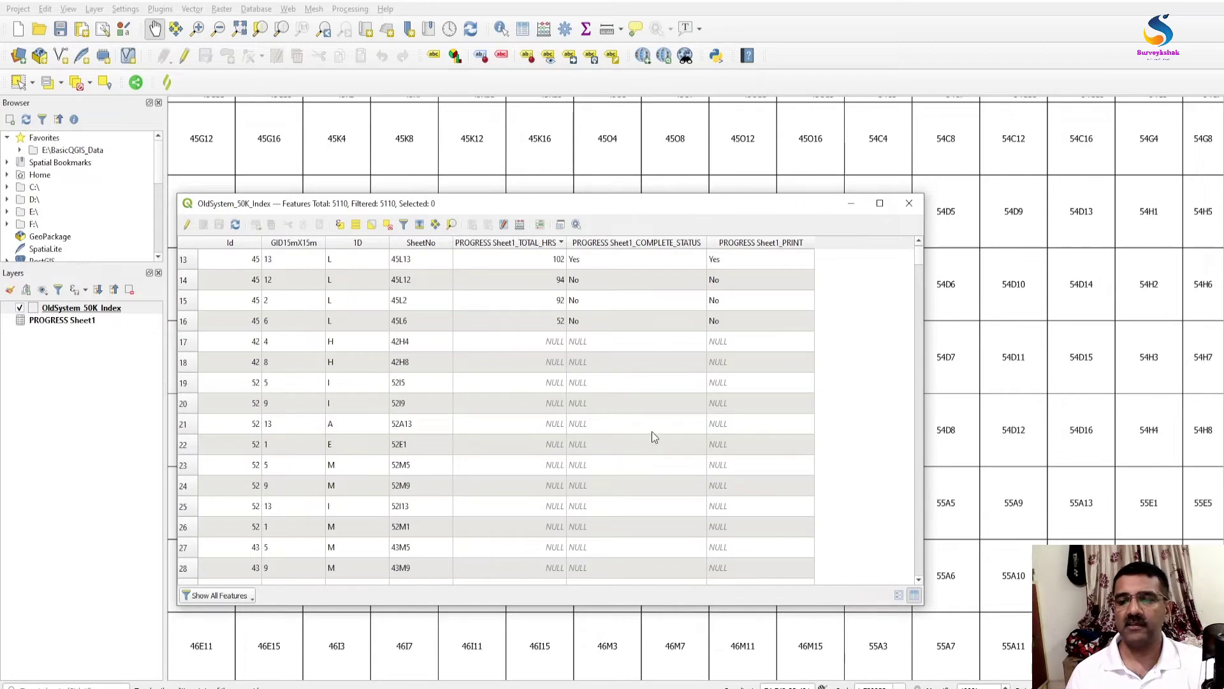
scroll(651, 431, "up", 3)
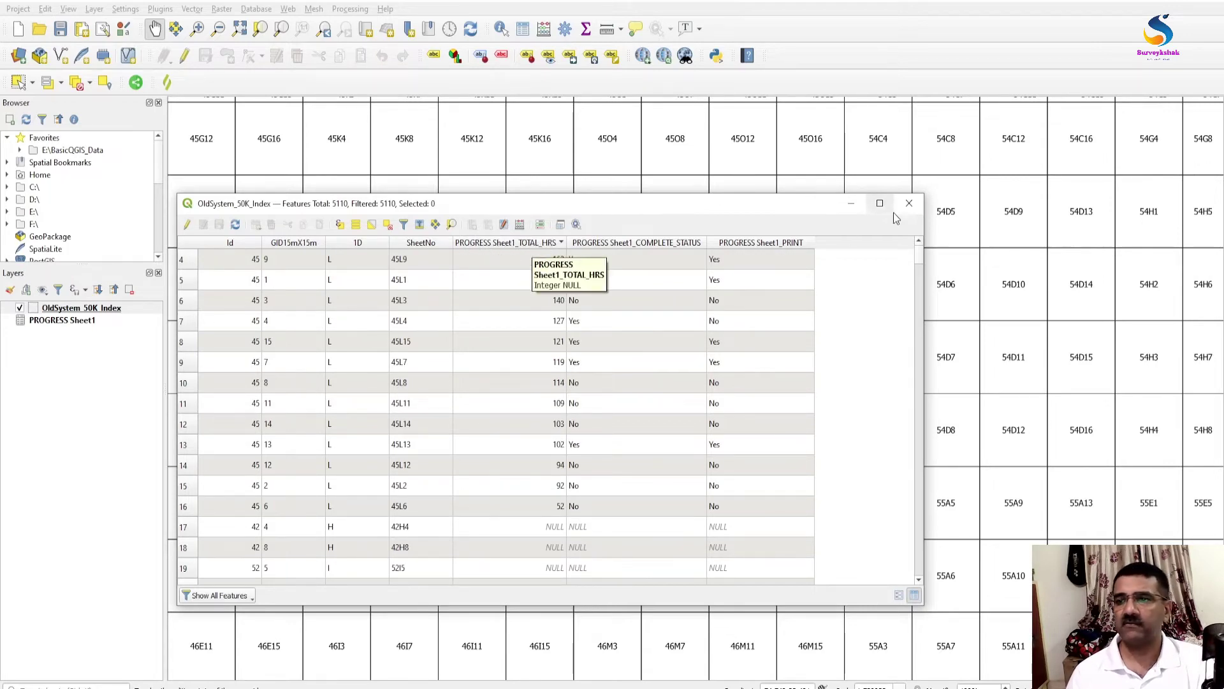
Remove the 'PROGRESS Sheet1_' prefix from the joined field names and apply the join.
left_click(908, 203)
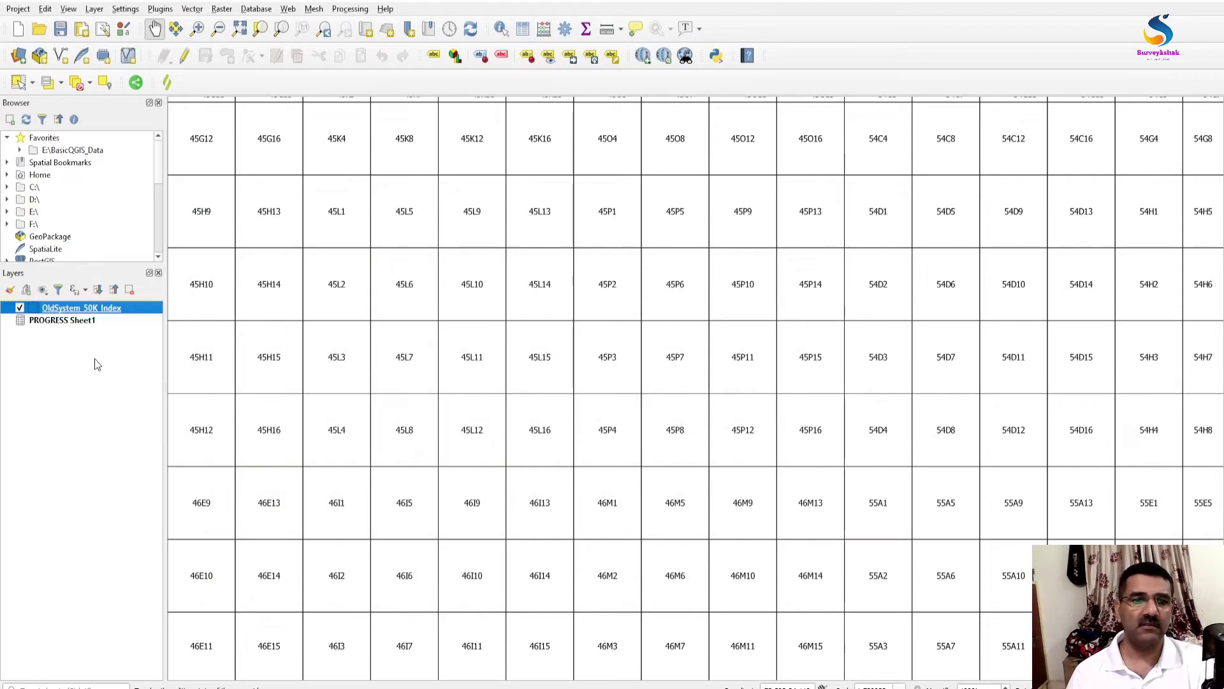
double_click(85, 310)
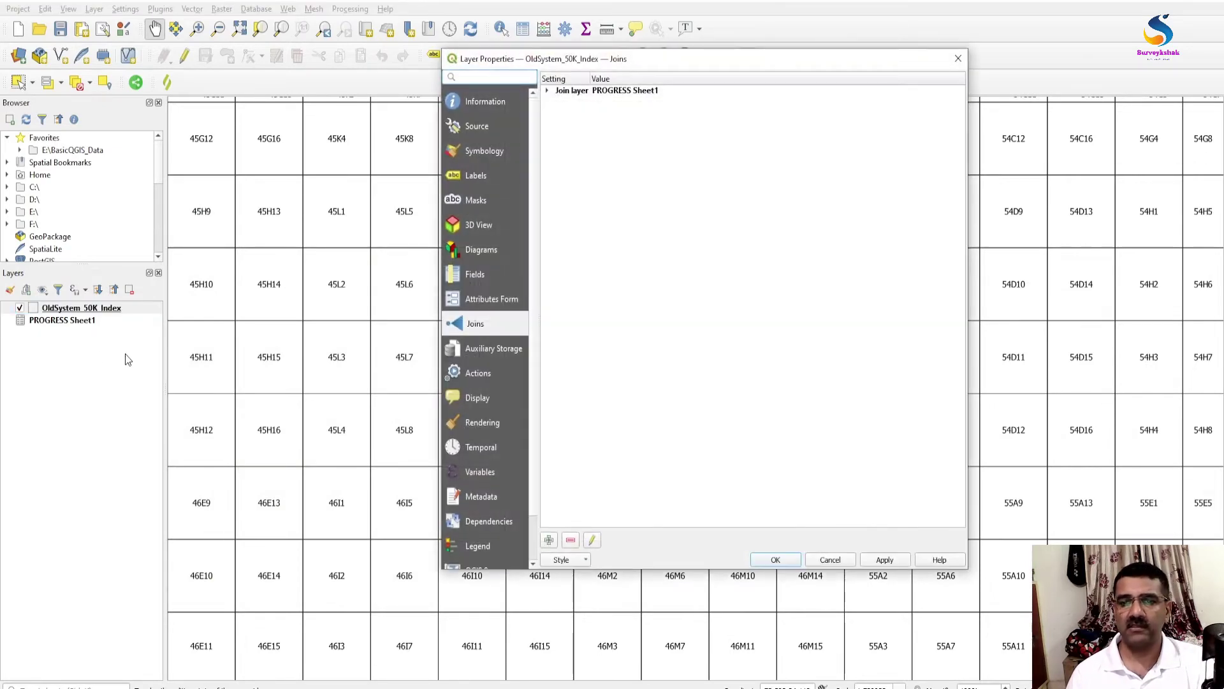
left_click(593, 541)
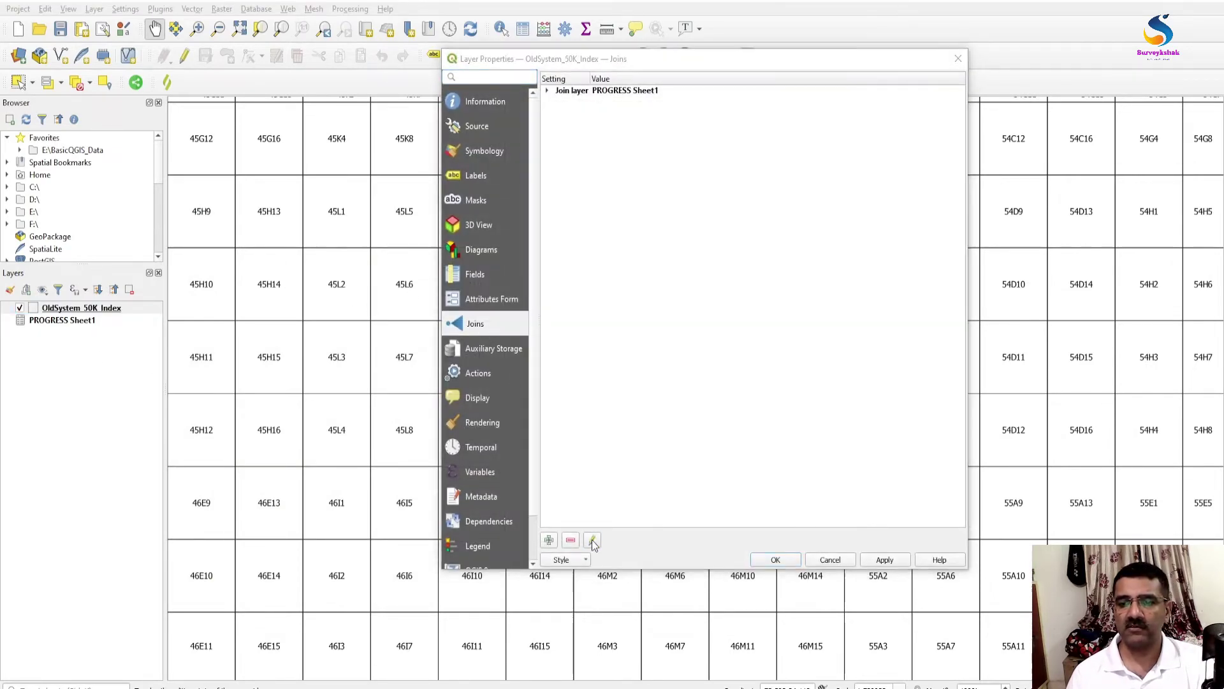
left_click(476, 452)
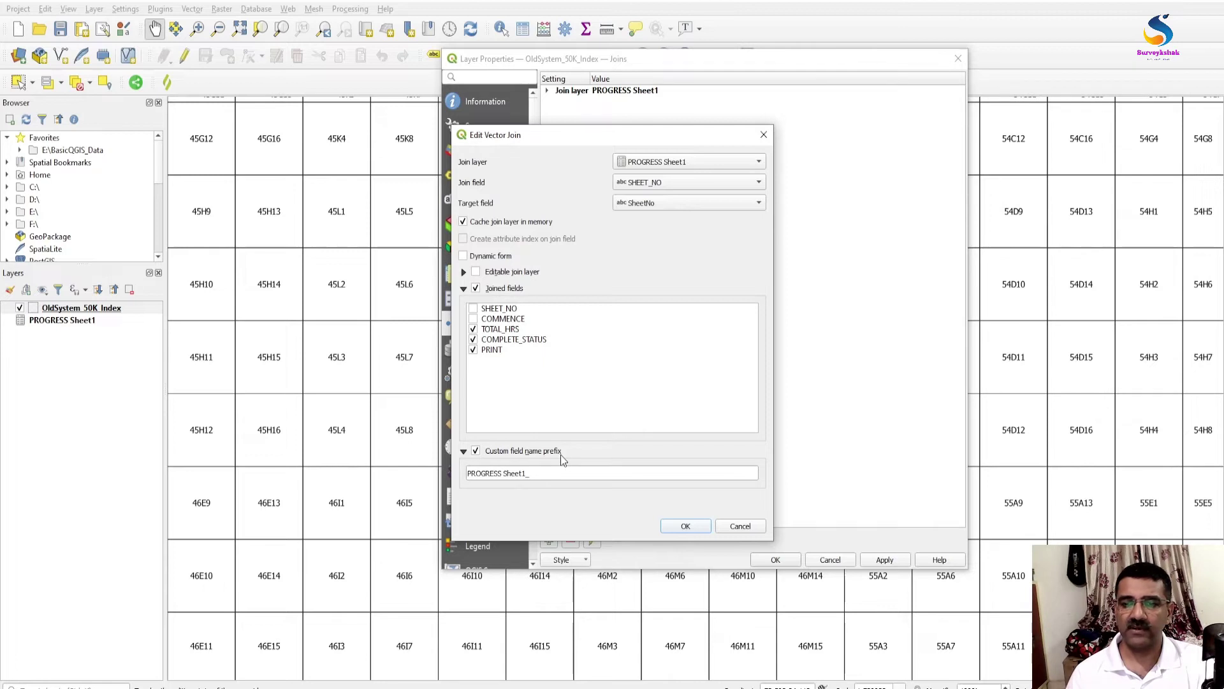
left_click_drag(577, 473, 410, 487)
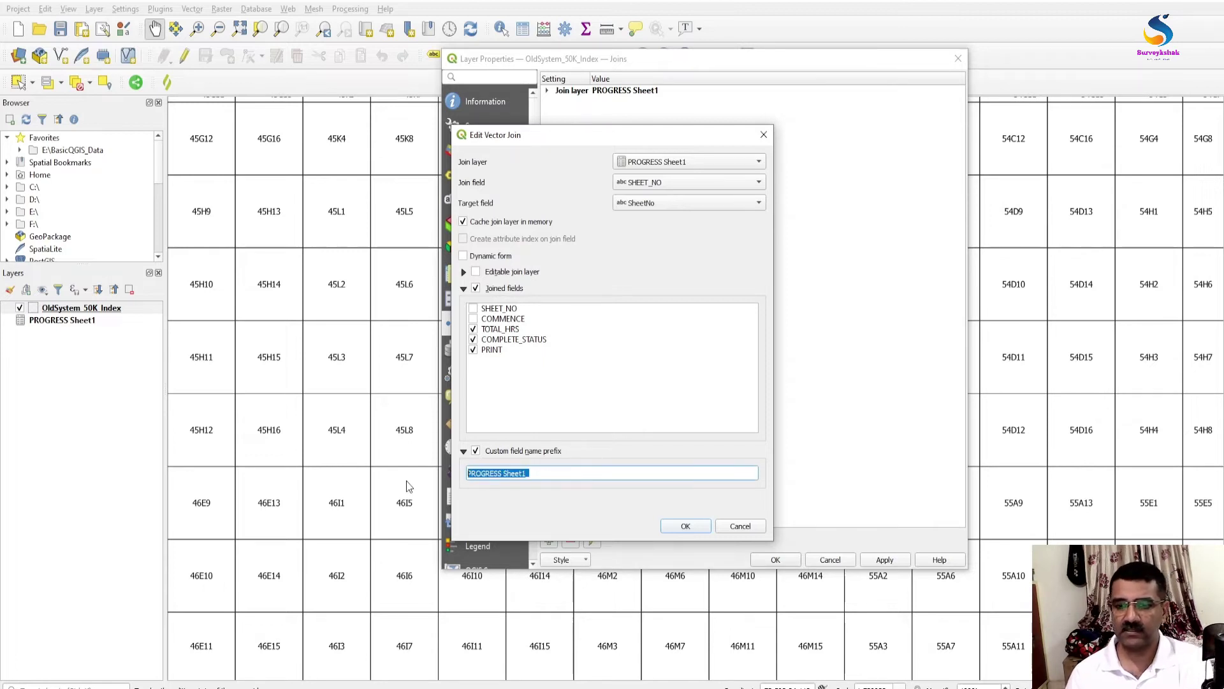
key("BackSpace")
left_click(675, 526)
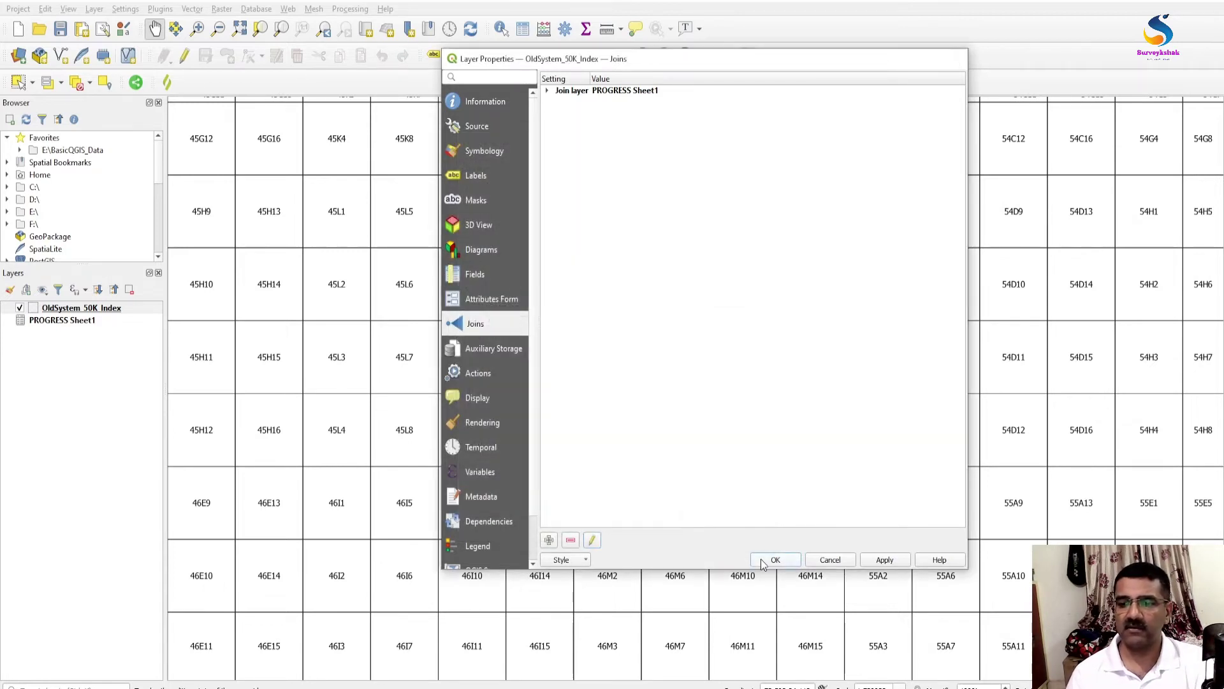
left_click(760, 558)
left_click(522, 29)
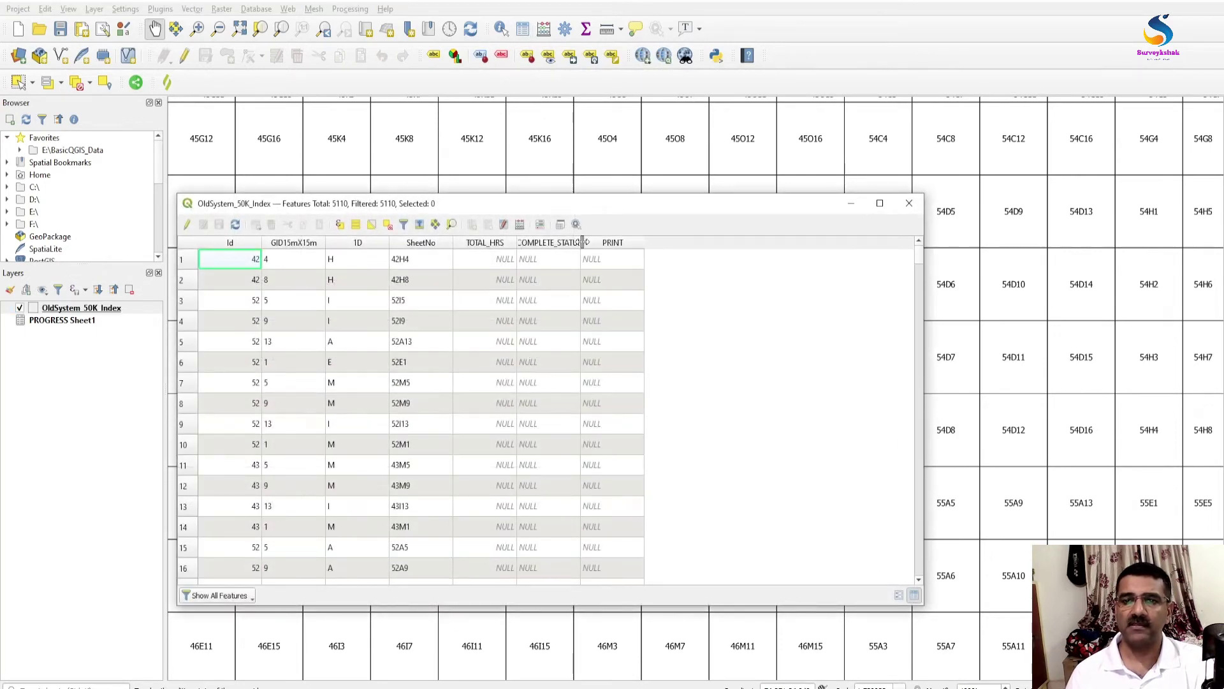
left_click(549, 243)
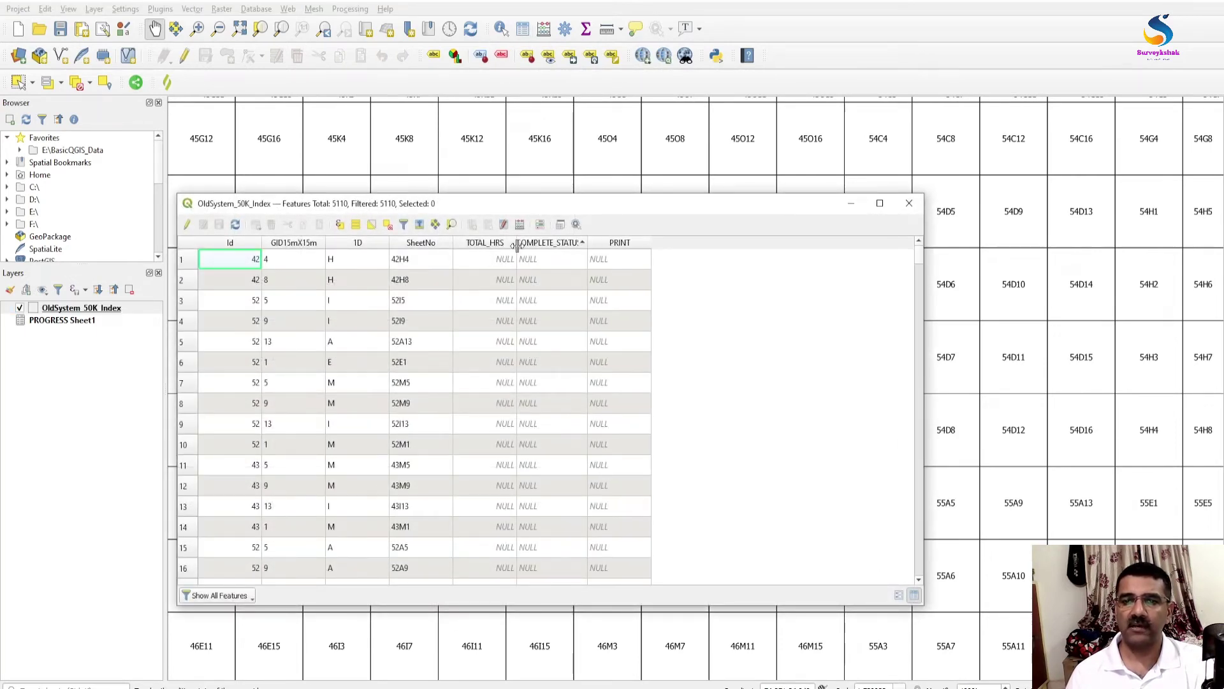
left_click_drag(580, 244, 594, 246)
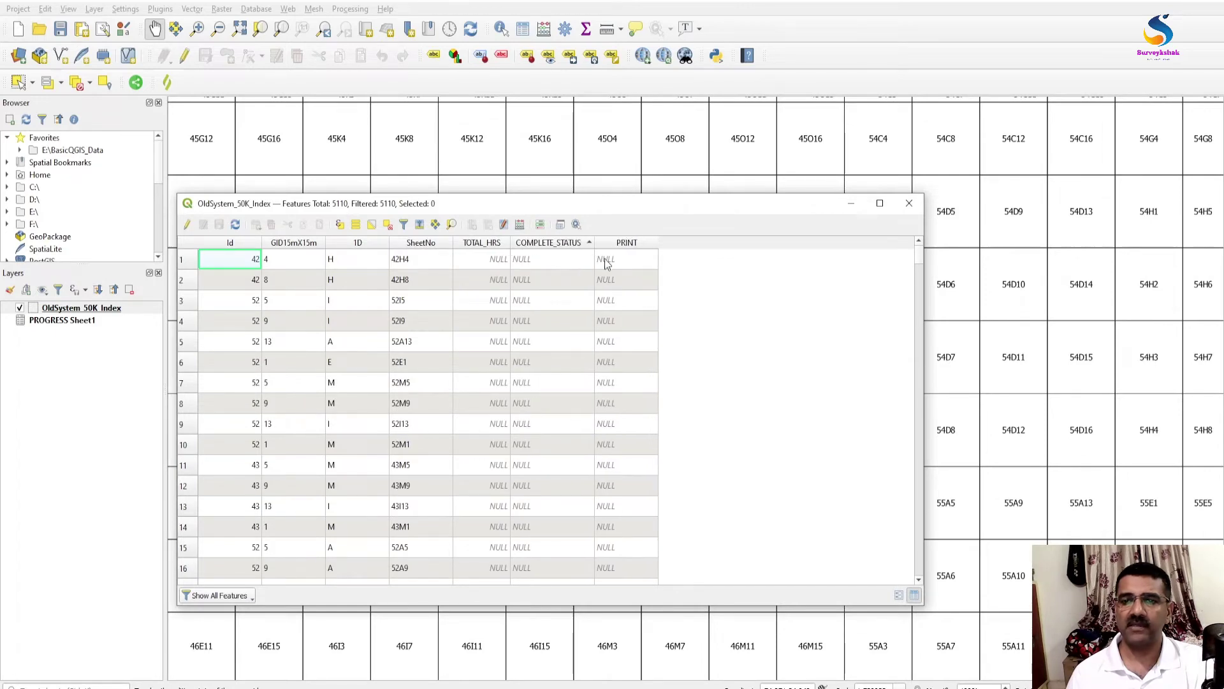
left_click(910, 202)
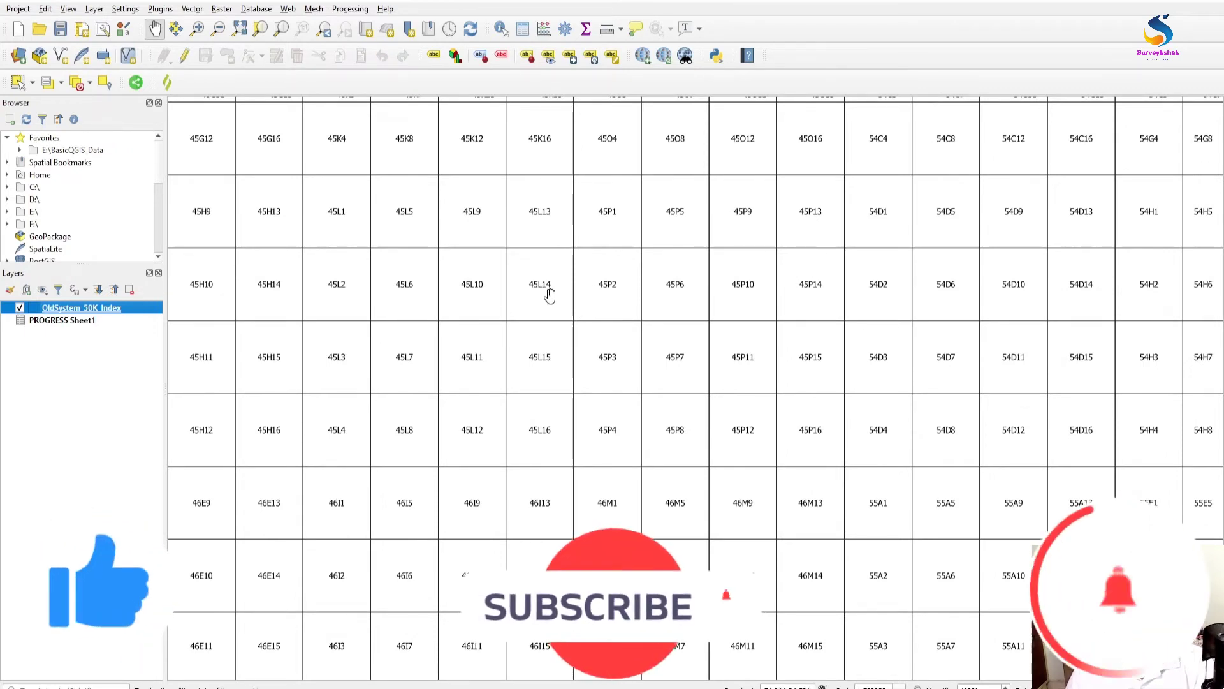
Set Single Labels on the index layer using "SheetNo" || '\n' || "COMPLETE_STATUS" and apply.
double_click(91, 310)
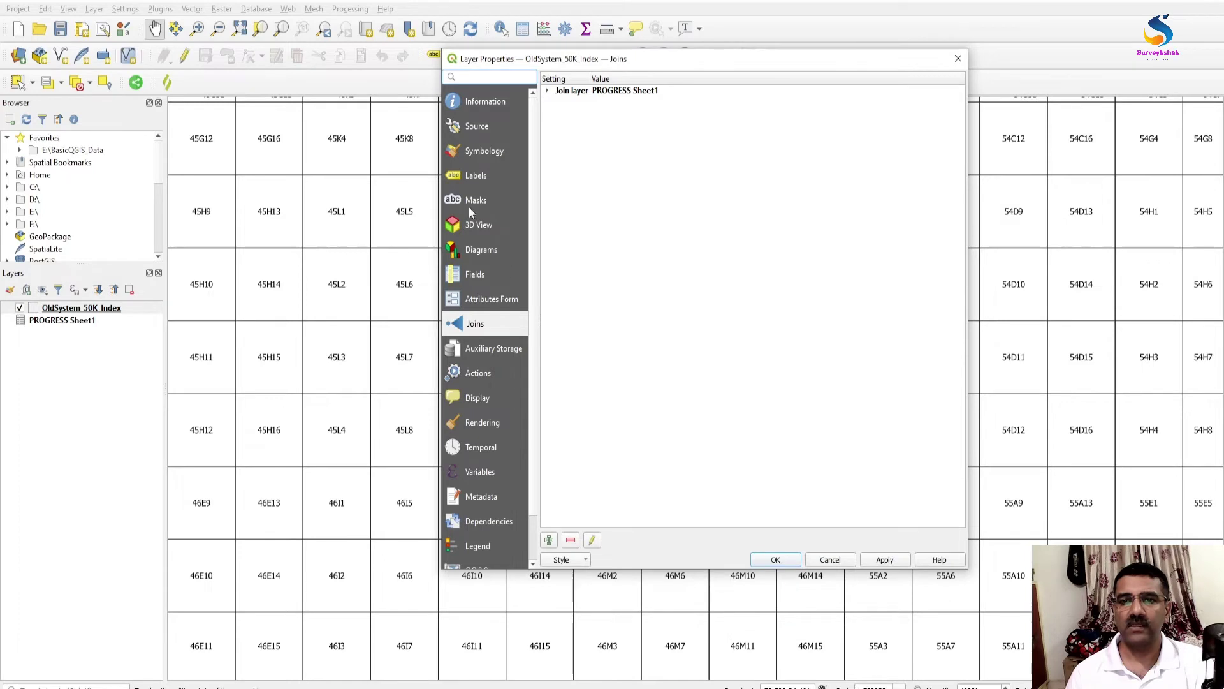
left_click(471, 155)
left_click(483, 177)
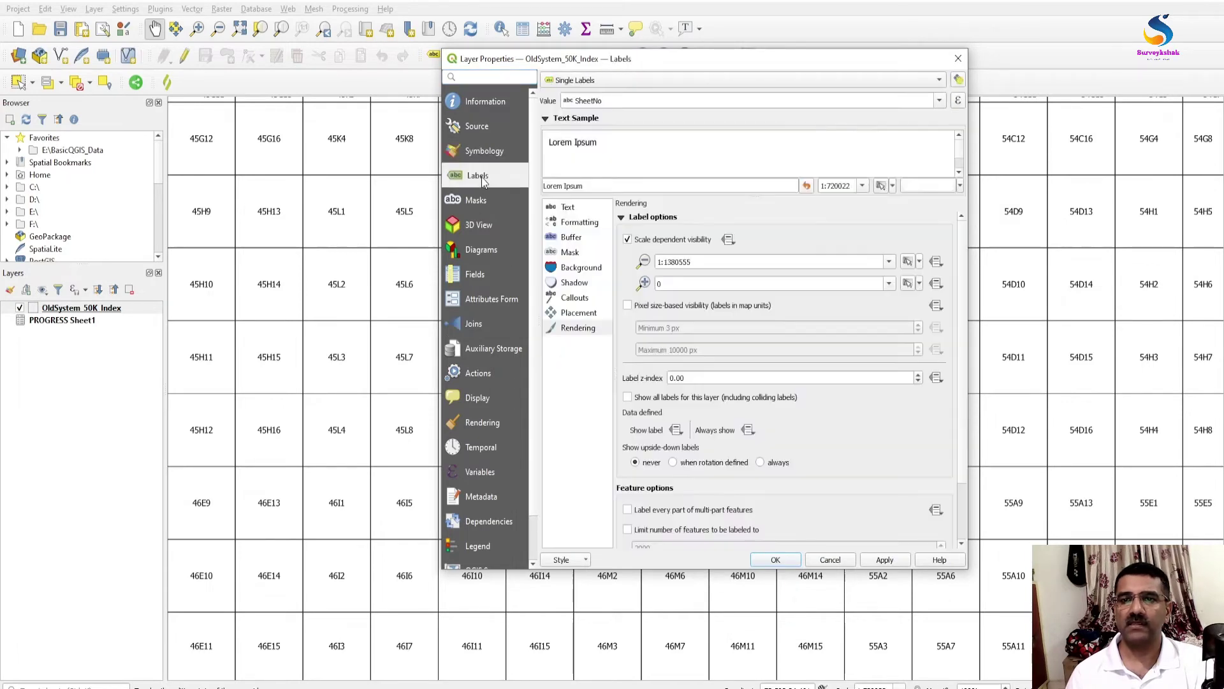
left_click(775, 559)
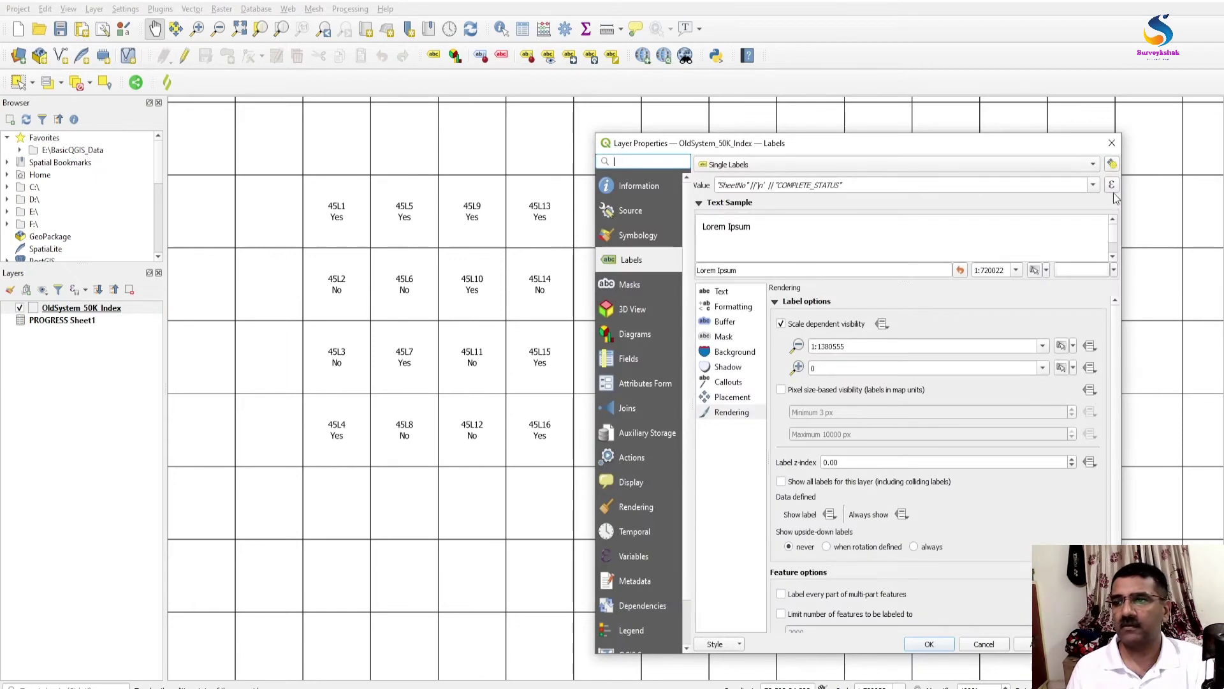
Extend the label expression with a new line reading 'Print : ' followed by the PRINT field.
left_click(1111, 184)
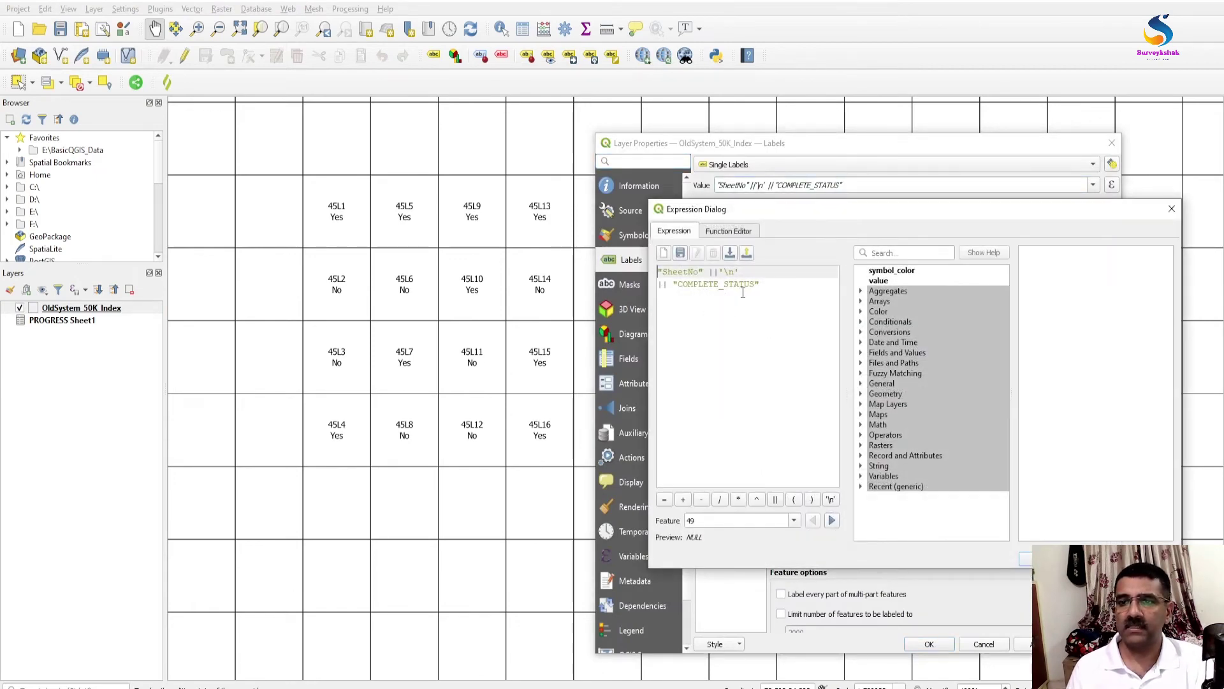
left_click_drag(812, 214, 877, 286)
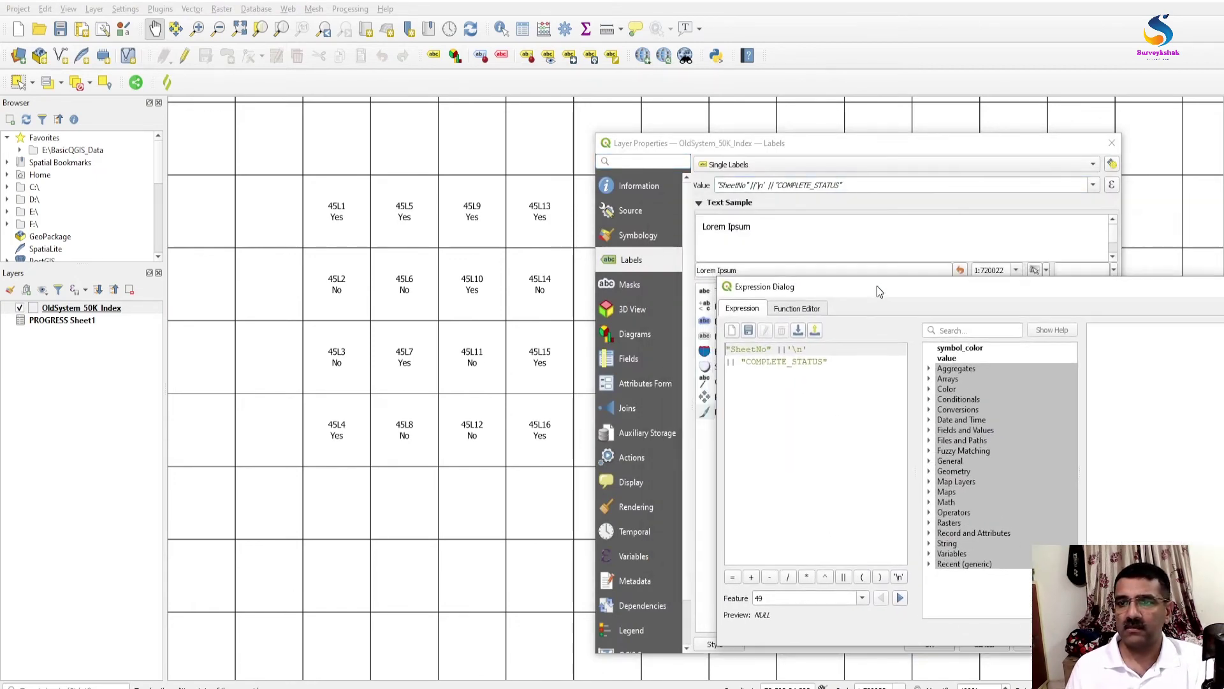
left_click(844, 360)
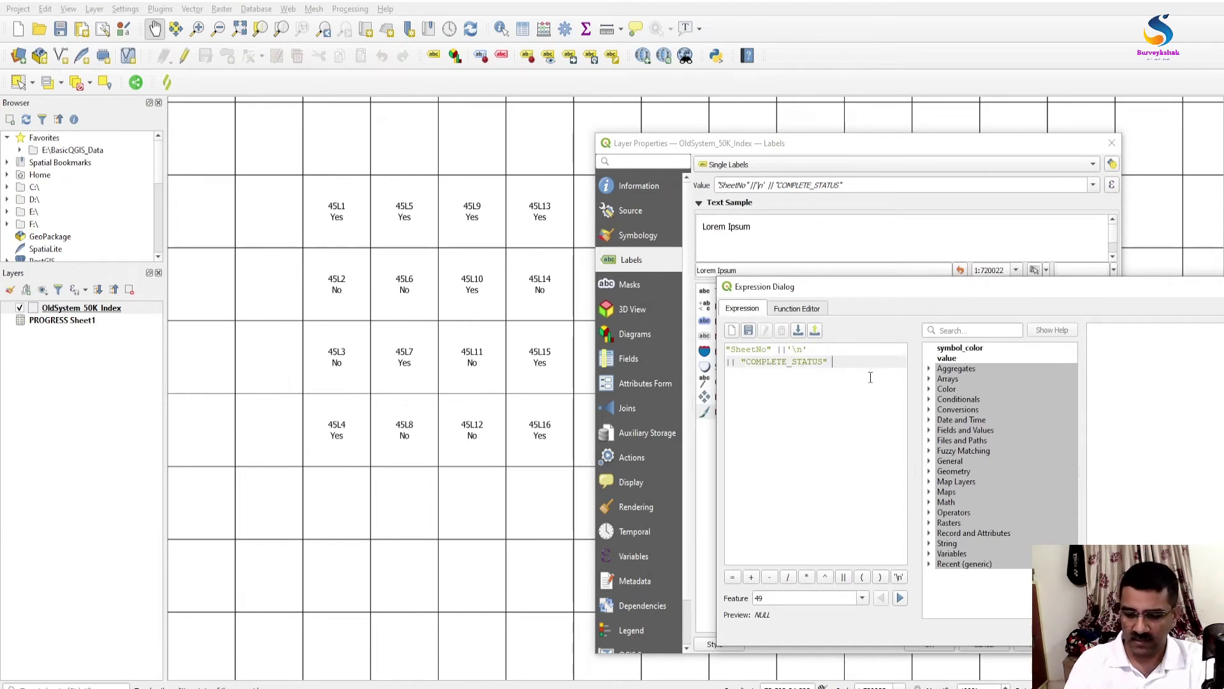
type("||")
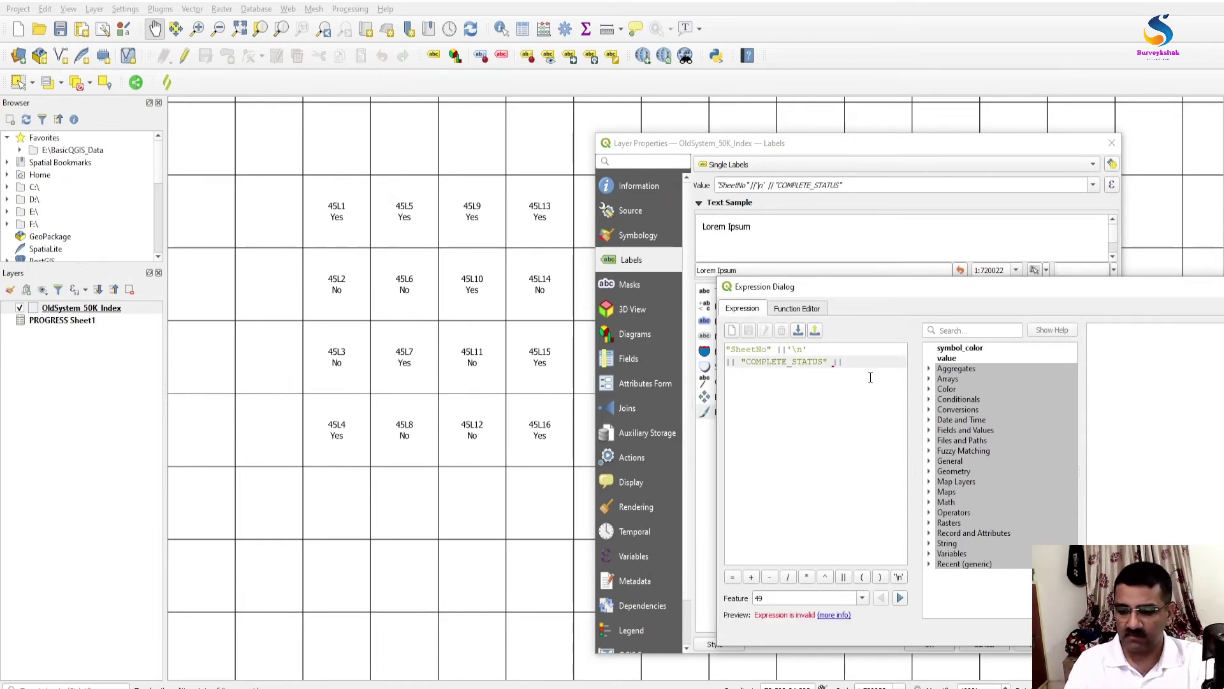
type("'")
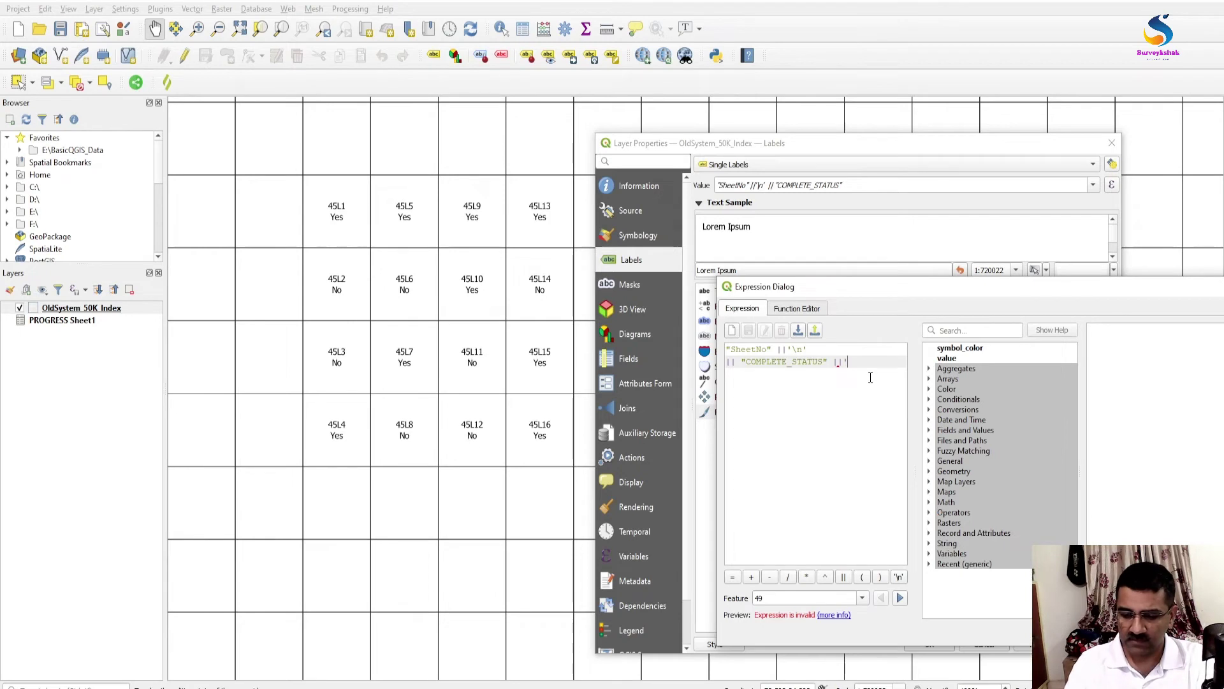
type("\\")
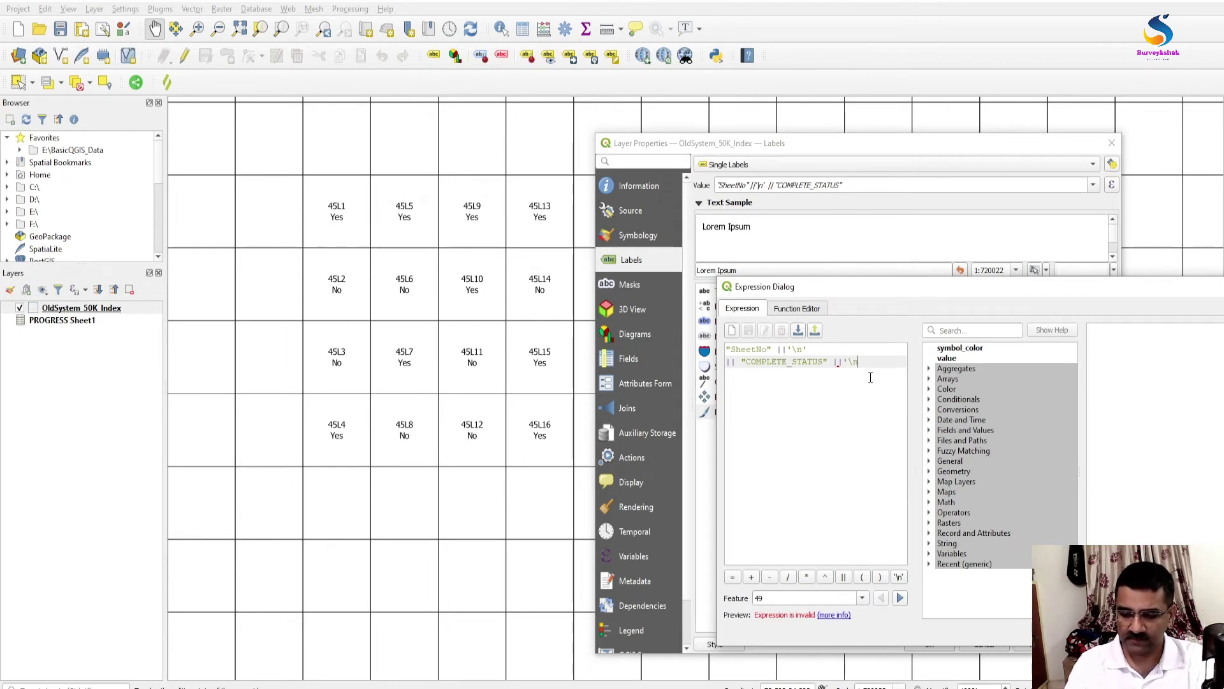
type("n'||")
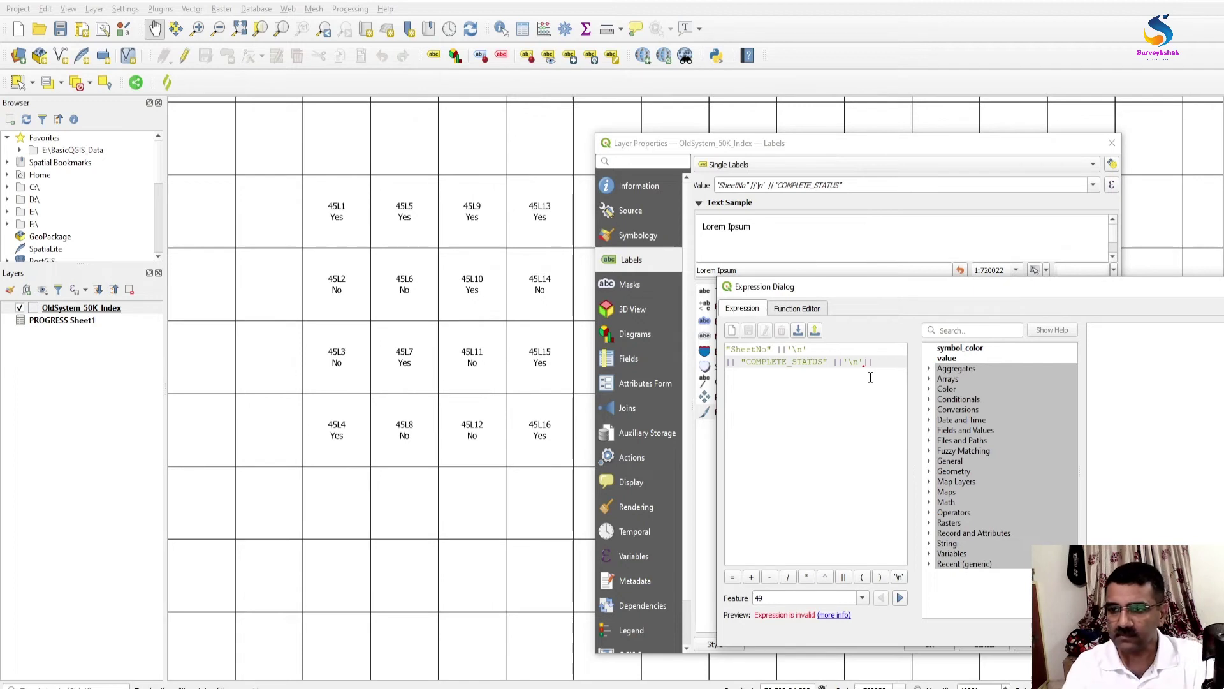
left_click(929, 431)
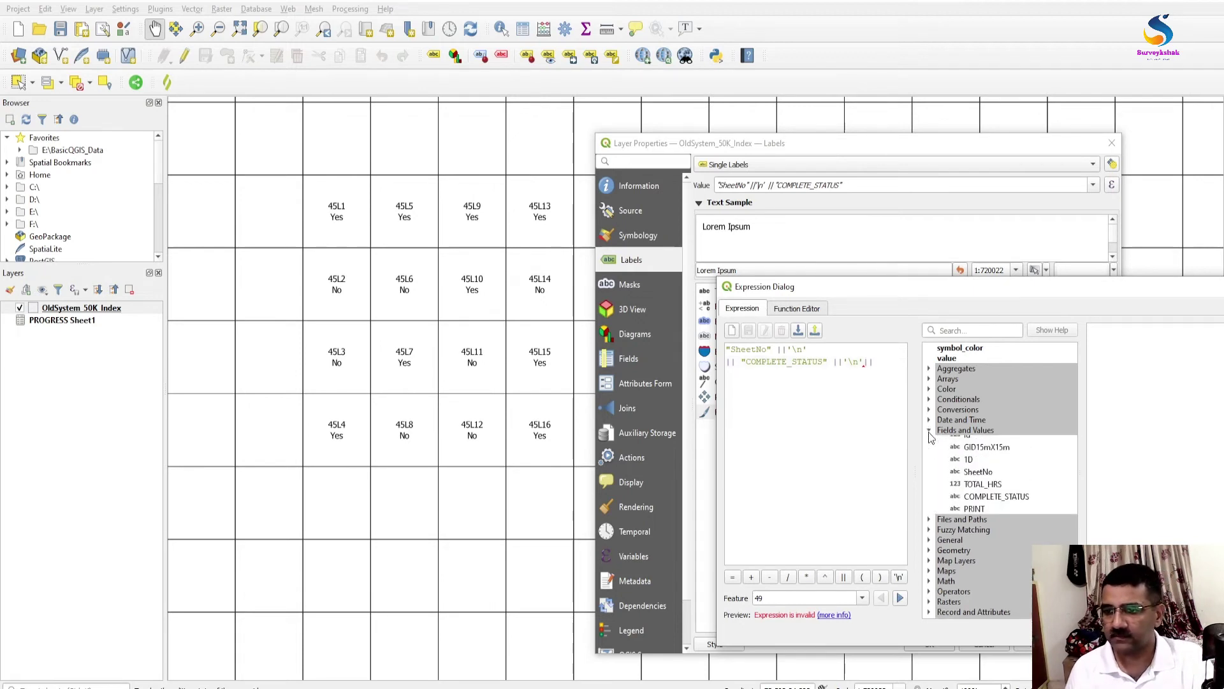
double_click(975, 526)
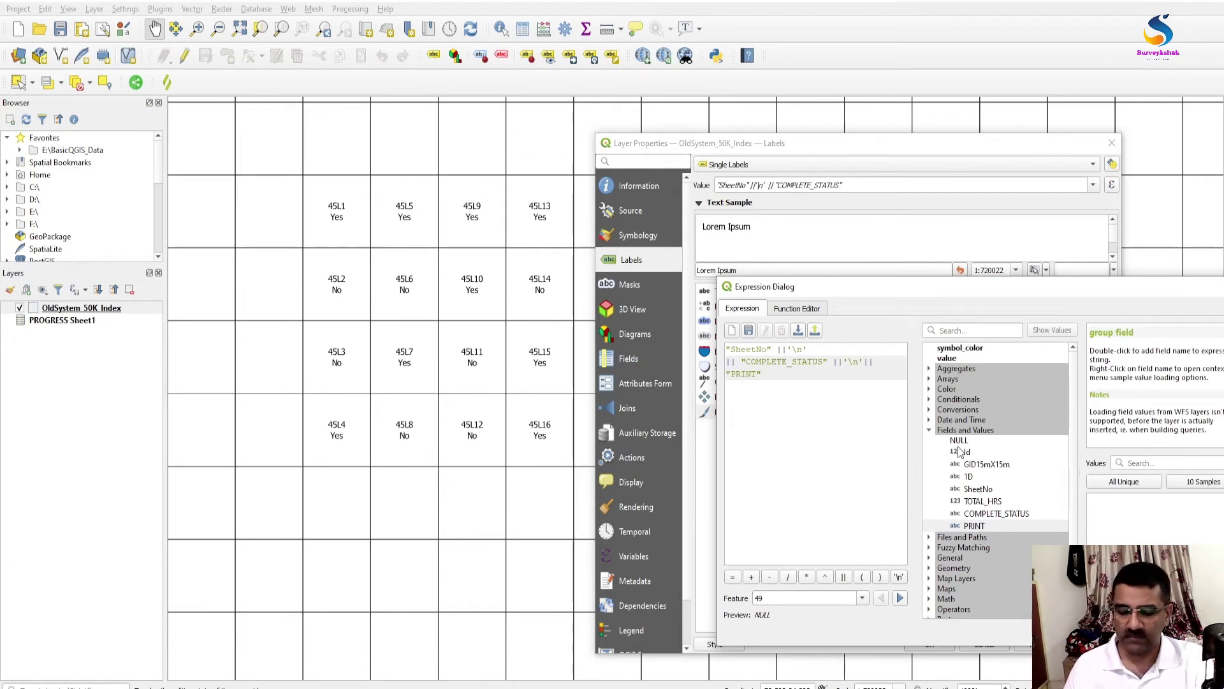
type("Print")
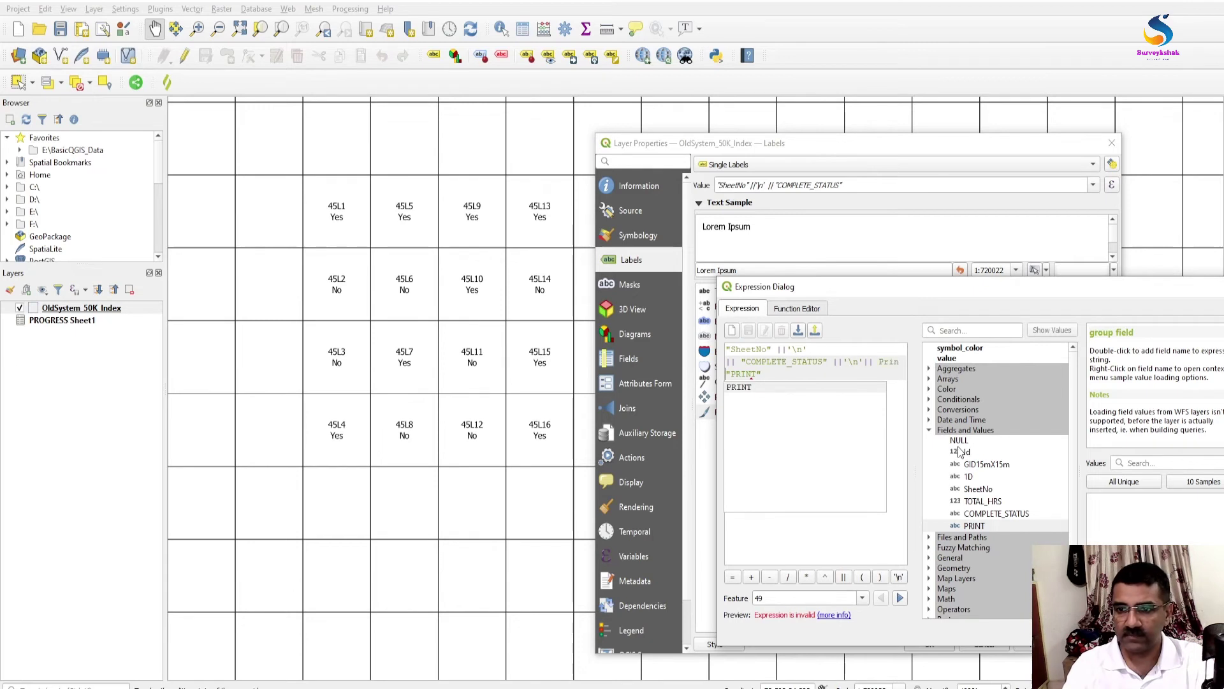
type(" :")
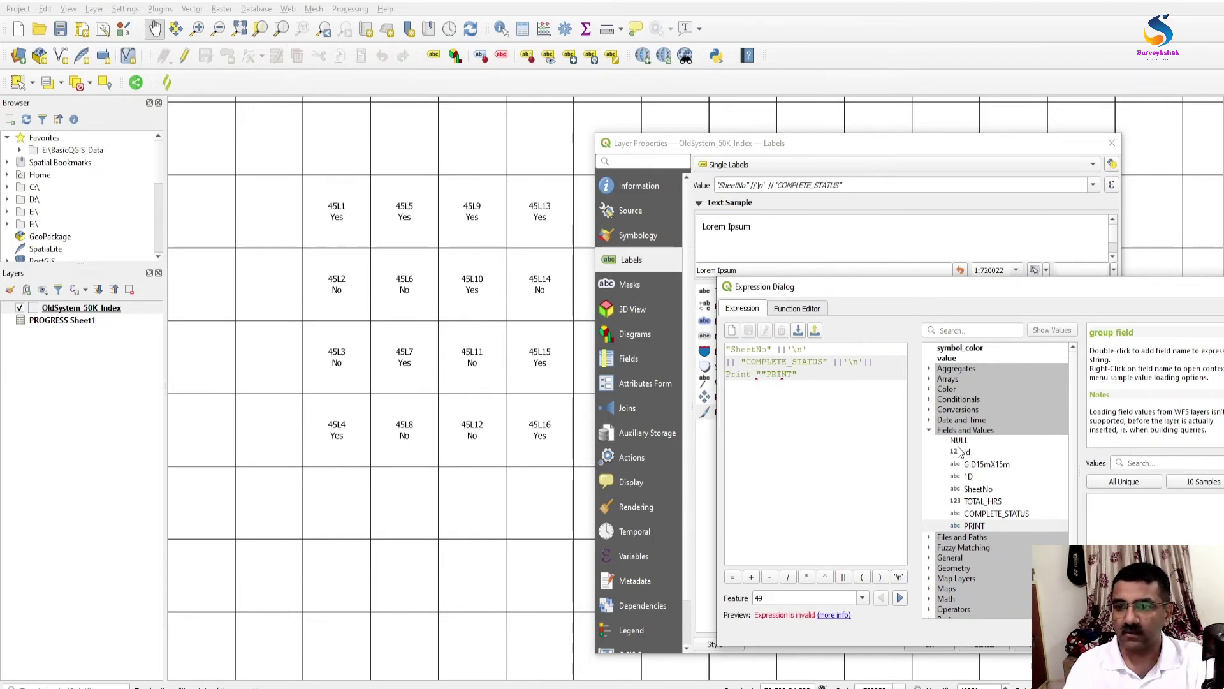
type("'")
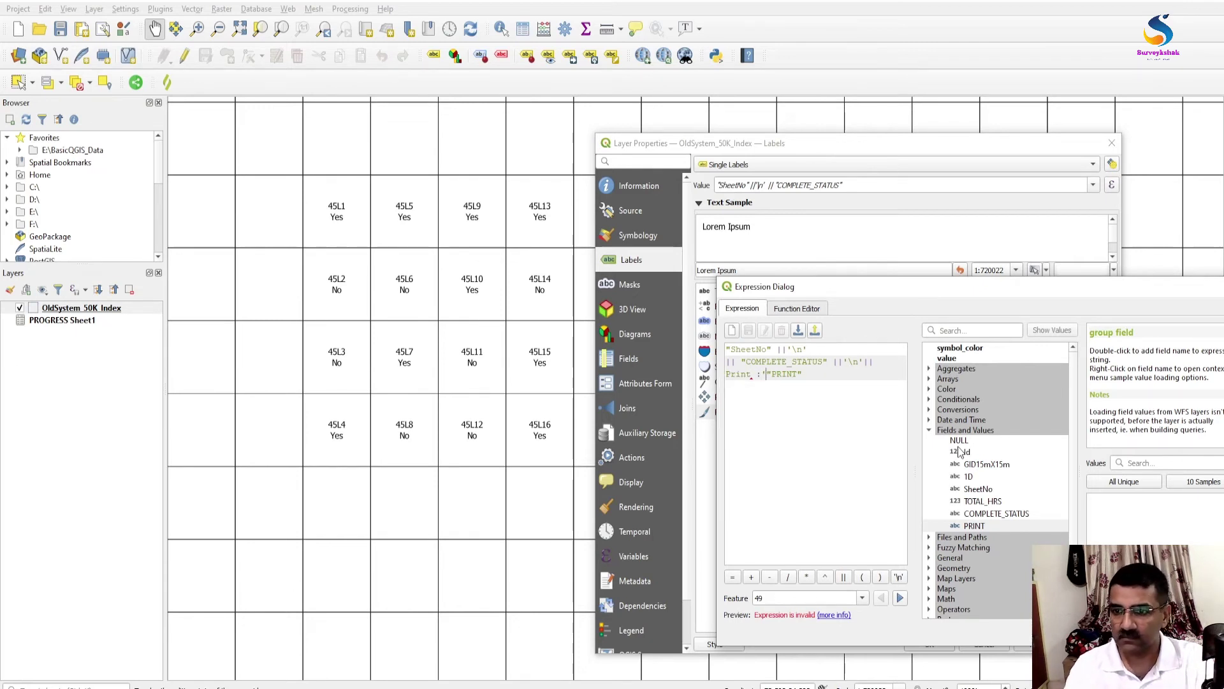
key("Left")
key("Home")
type("'")
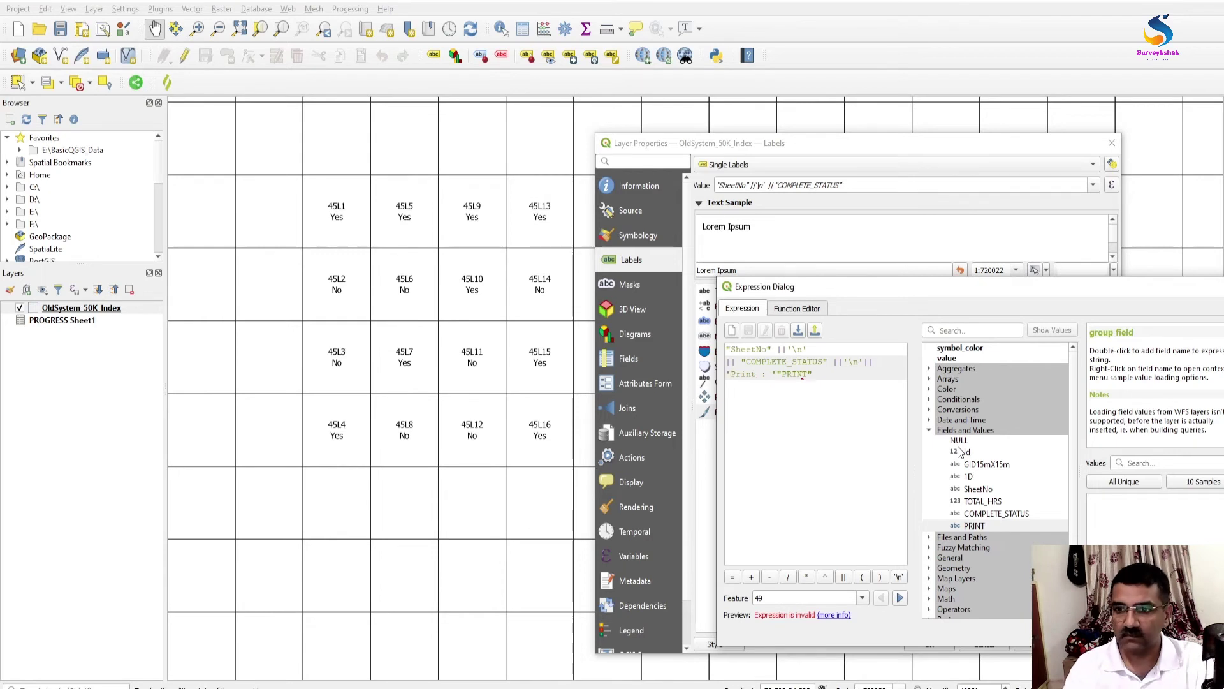
Insert the 'Status : ' caption before COMPLETE_STATUS and confirm the expression.
left_click(739, 362)
type("status")
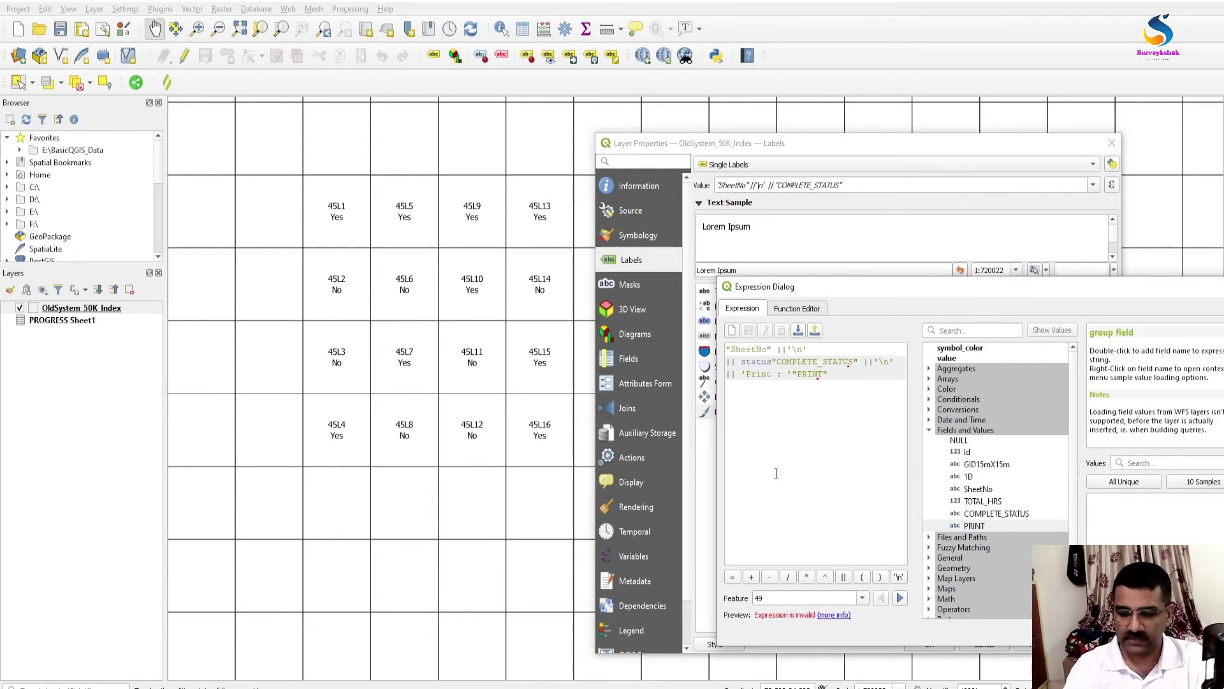
type(" : '")
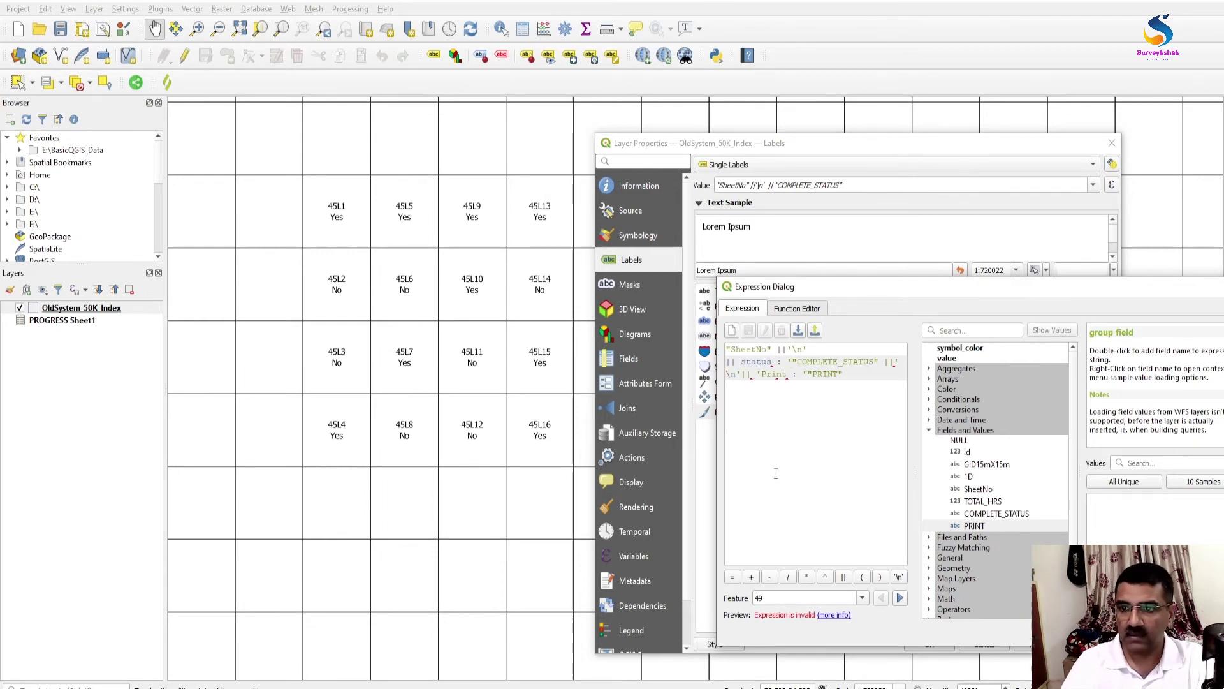
type("||")
key("Left")
key("Left")
key("Left")
key("Left")
key("Left")
key("Left")
key("Left")
key("Left")
key("Left")
key("Left")
key("Left")
key("Left")
key("Delete")
type("'S")
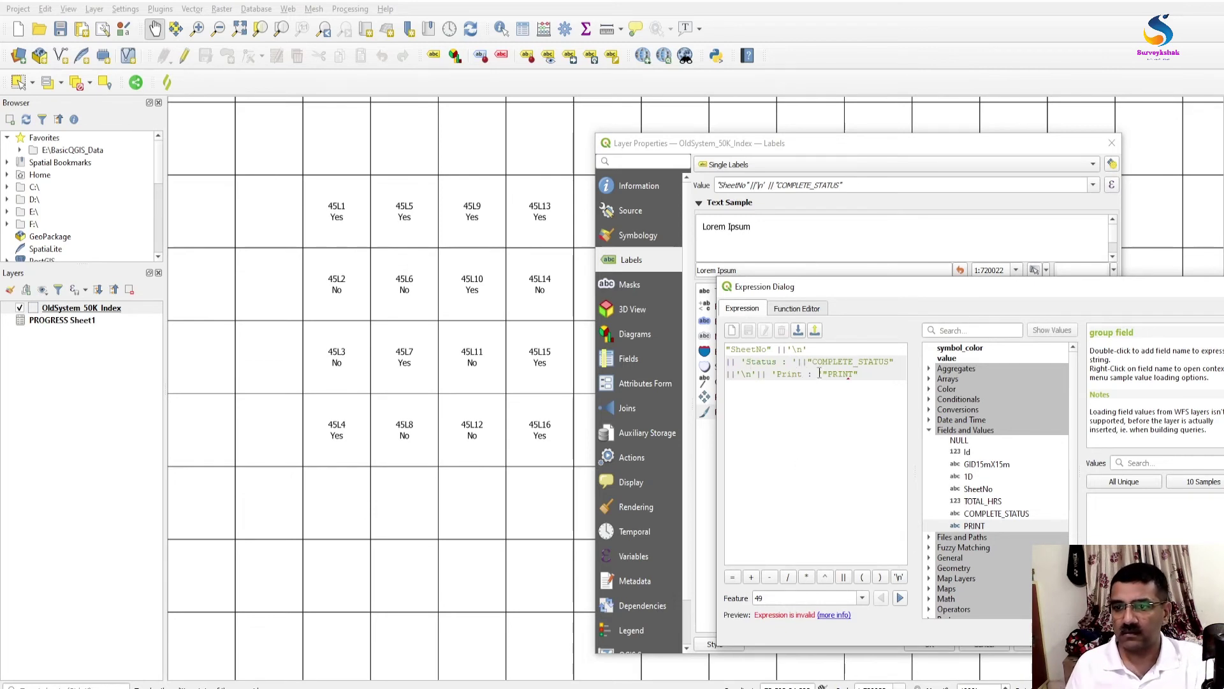
type("||")
left_click_drag(899, 286, 739, 212)
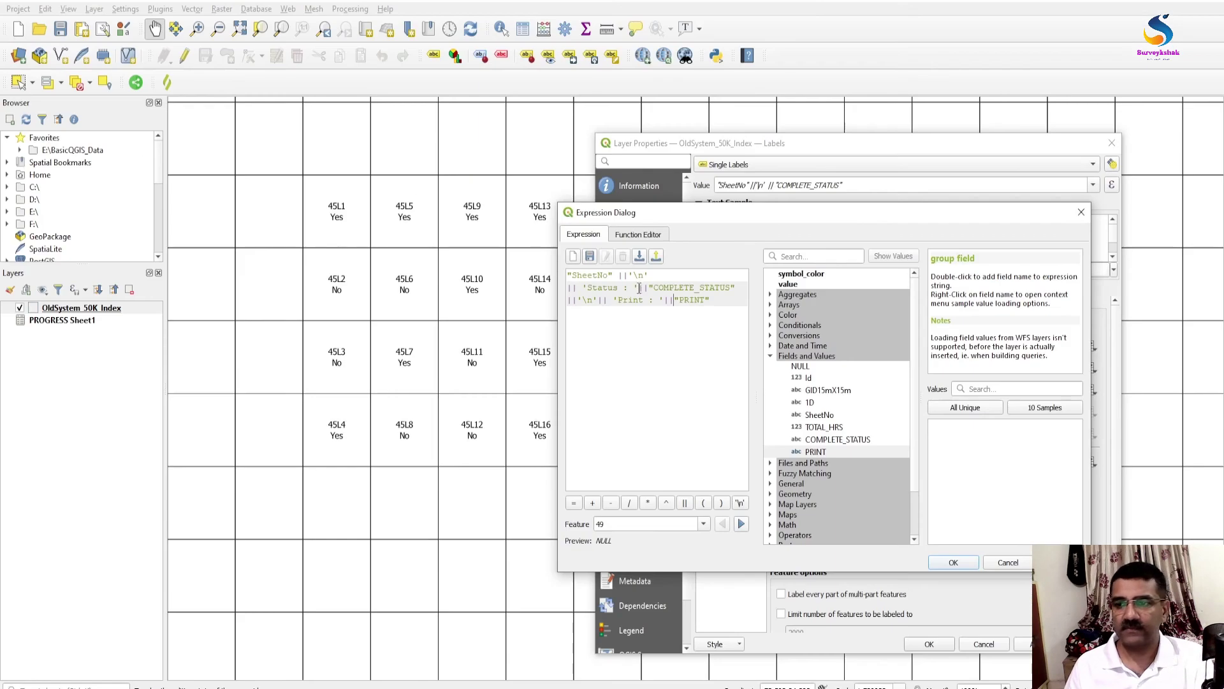
left_click(952, 561)
Apply the three-line label settings and close Layer Properties.
left_click(1027, 644)
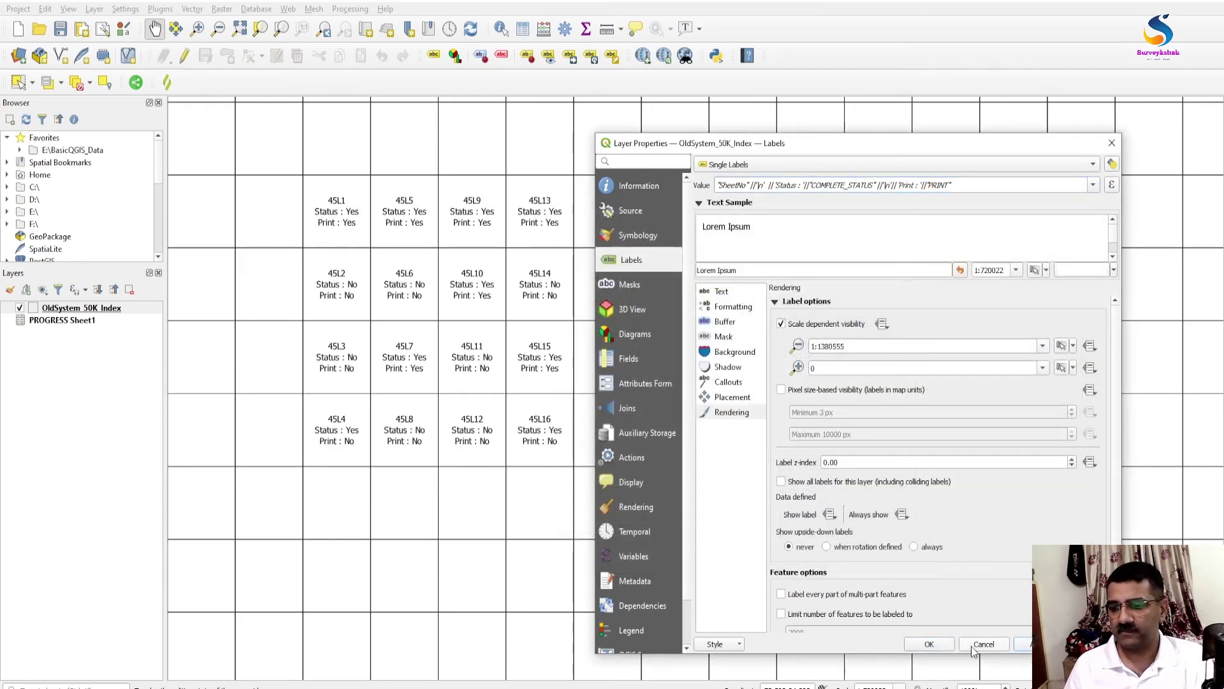
left_click(929, 644)
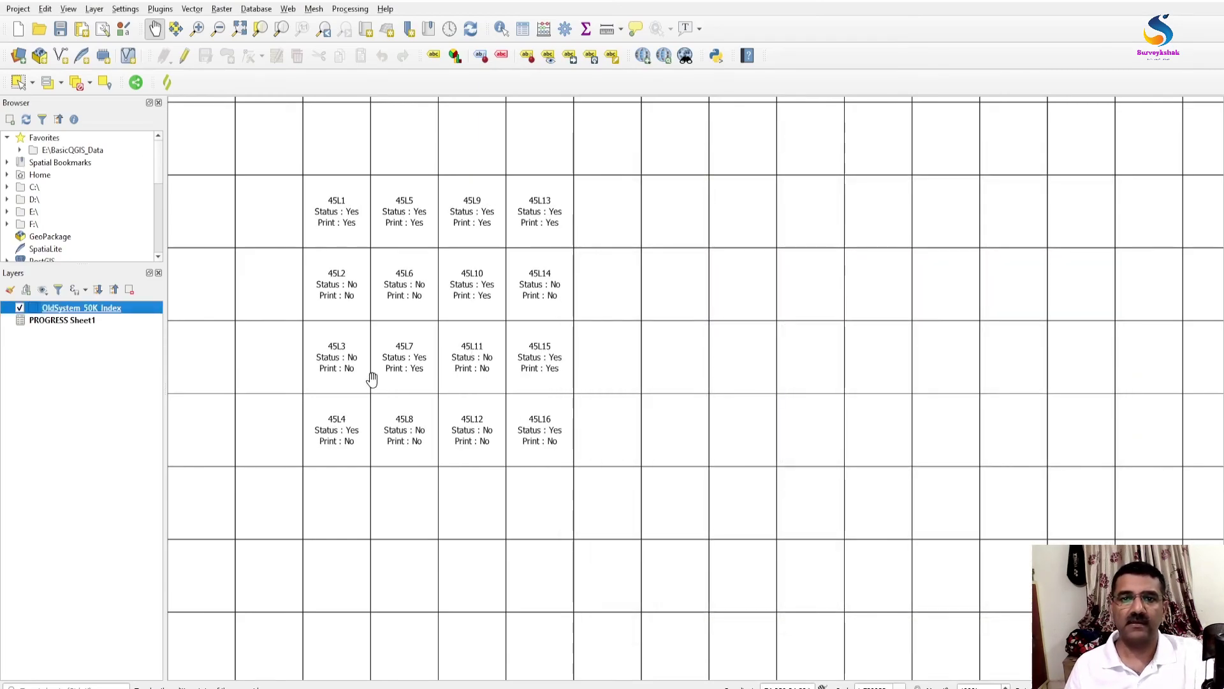